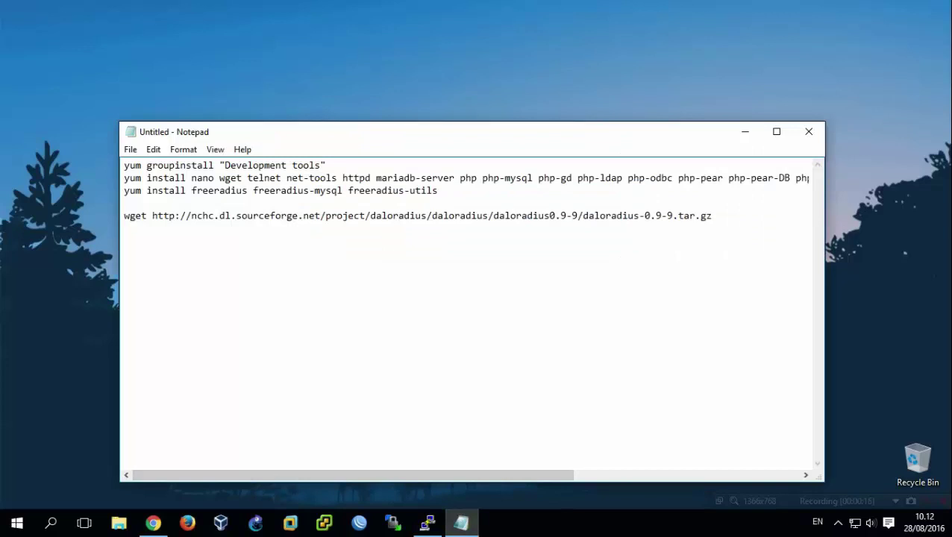
Run yum groupinstall "Development tools" from the notes (nothing new to install), then clear the terminal.
{"action": "left_click_drag", "start_coordinate": [326, 165], "coordinate": [124, 165]}
{"action": "key", "text": "ctrl+c"}
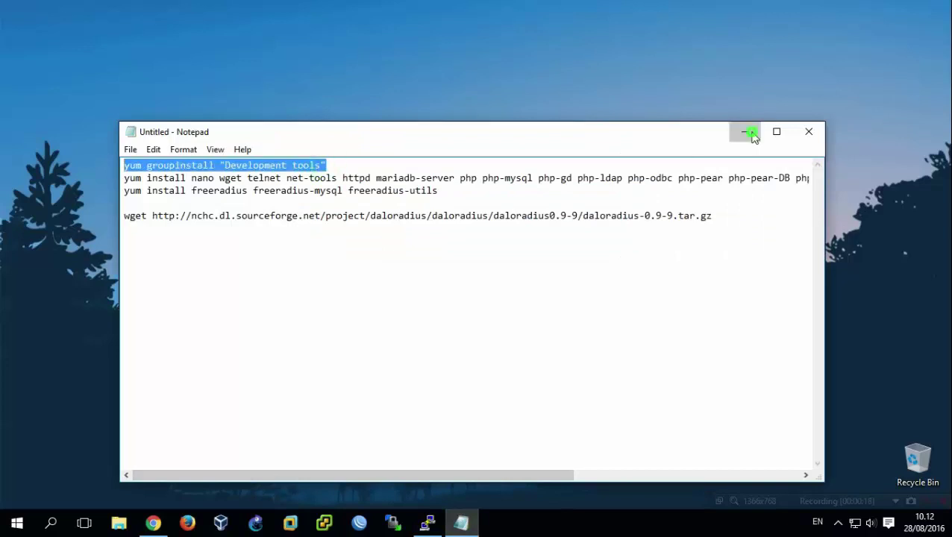
{"action": "left_click", "coordinate": [743, 131]}
{"action": "right_click", "coordinate": [449, 210]}
{"action": "key", "text": "Return"}
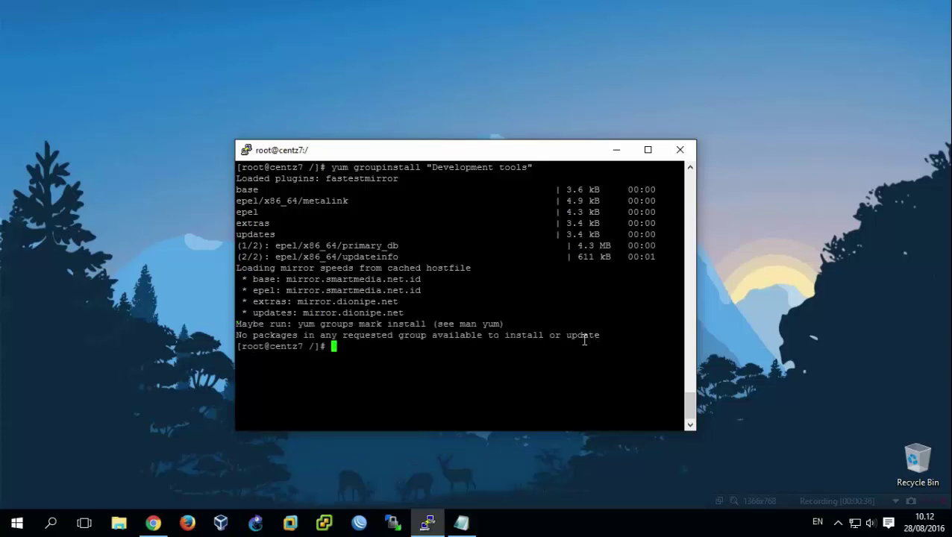
{"action": "key", "text": "ctrl+l"}
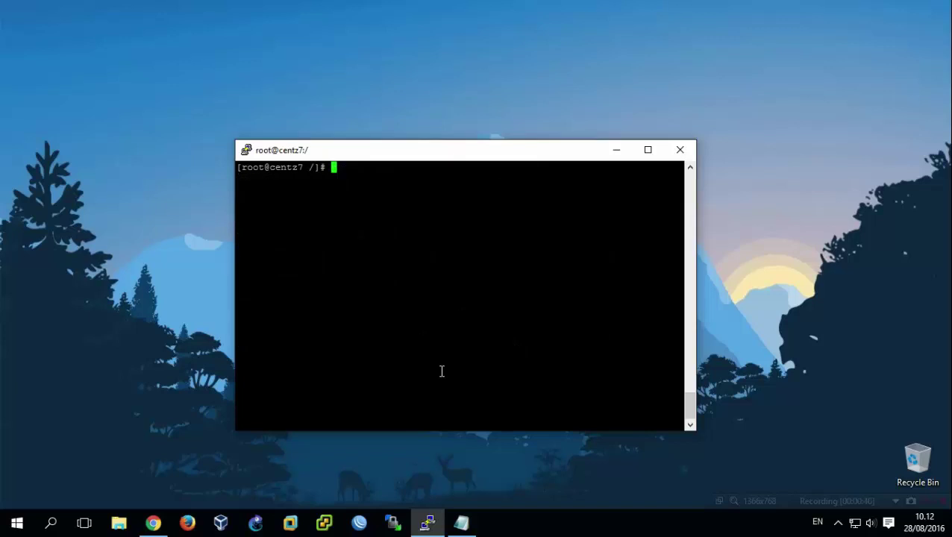
Run the yum install of nano, wget, httpd, mariadb-server, PHP modules and curl-devel, then clear the screen.
{"action": "left_click", "coordinate": [461, 522]}
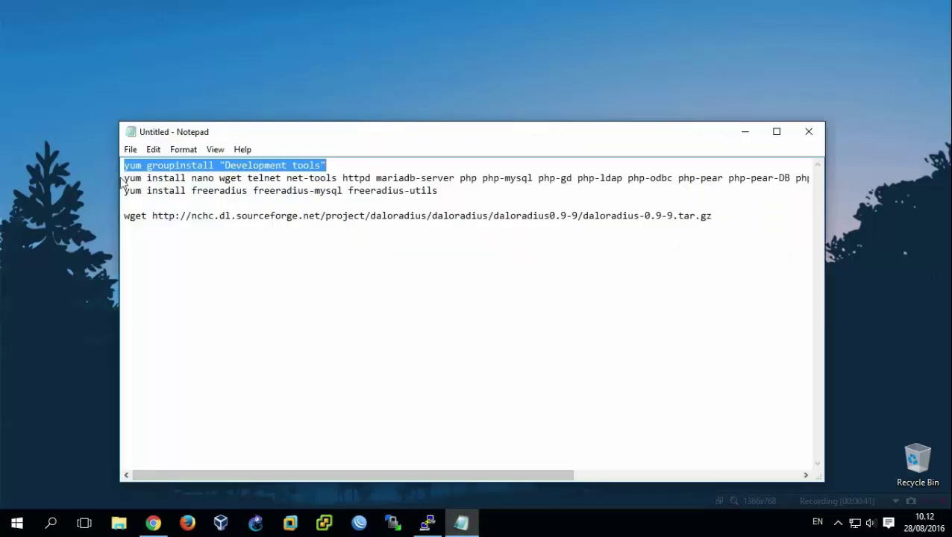
{"action": "left_click_drag", "start_coordinate": [124, 178], "coordinate": [816, 177]}
{"action": "key", "text": "ctrl+c"}
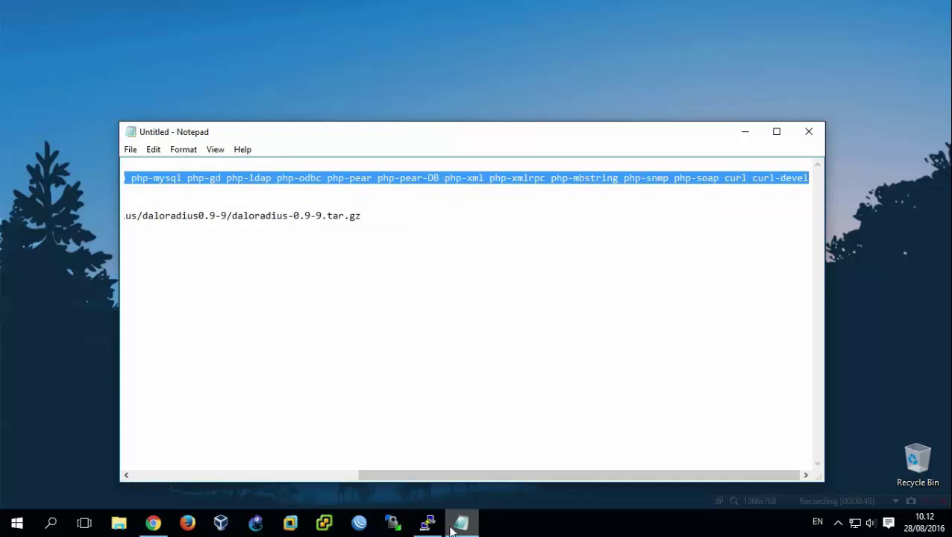
{"action": "left_click", "coordinate": [428, 522]}
{"action": "right_click", "coordinate": [403, 218]}
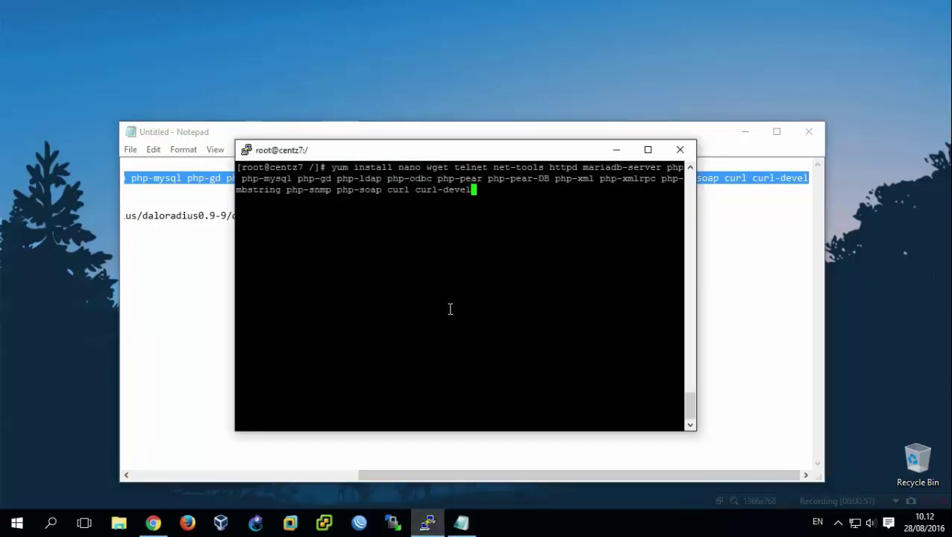
{"action": "key", "text": "Return"}
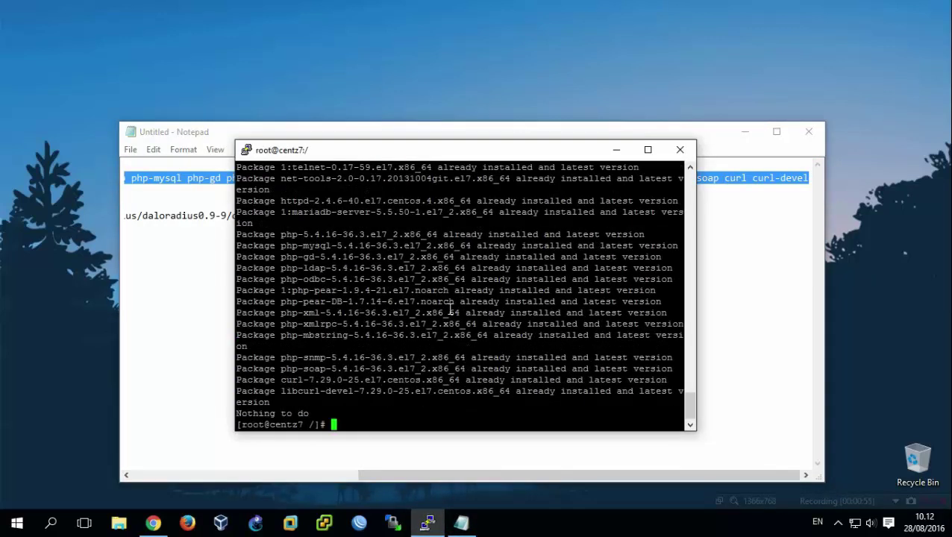
{"action": "left_click_drag", "start_coordinate": [307, 269], "coordinate": [418, 295]}
{"action": "left_click", "coordinate": [401, 332]}
{"action": "scroll", "coordinate": [389, 397], "scroll_direction": "up", "scroll_amount": 10}
{"action": "scroll", "coordinate": [389, 397], "scroll_direction": "down", "scroll_amount": 10}
{"action": "key", "text": "ctrl+l"}
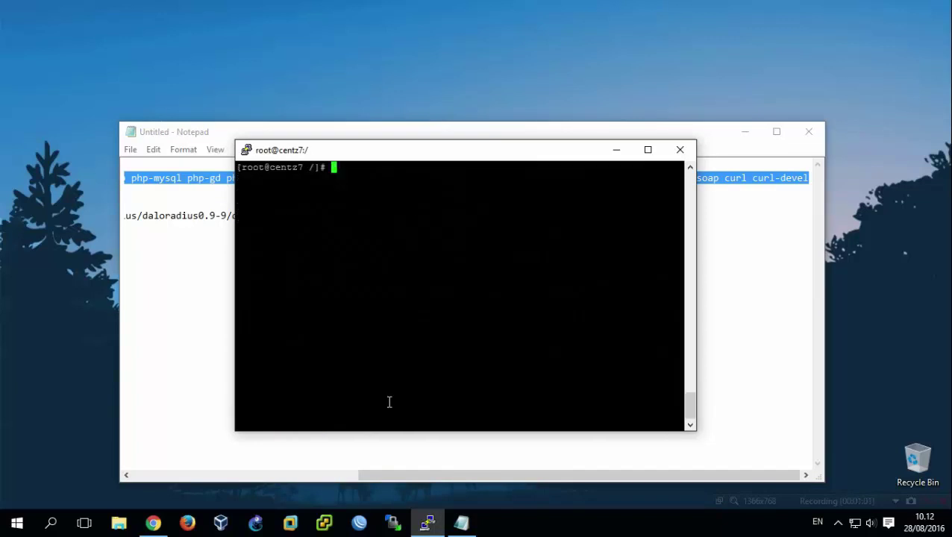
Select the freeradius install line in the notes for copying.
{"action": "left_click", "coordinate": [186, 245]}
{"action": "left_click_drag", "start_coordinate": [409, 474], "coordinate": [135, 477]}
{"action": "left_click_drag", "start_coordinate": [433, 191], "coordinate": [125, 190]}
{"action": "right_click", "coordinate": [127, 192]}
Install freeradius, freeradius-mysql and freeradius-utils 3.0.4, answering y, then clear the terminal.
{"action": "left_click", "coordinate": [161, 238]}
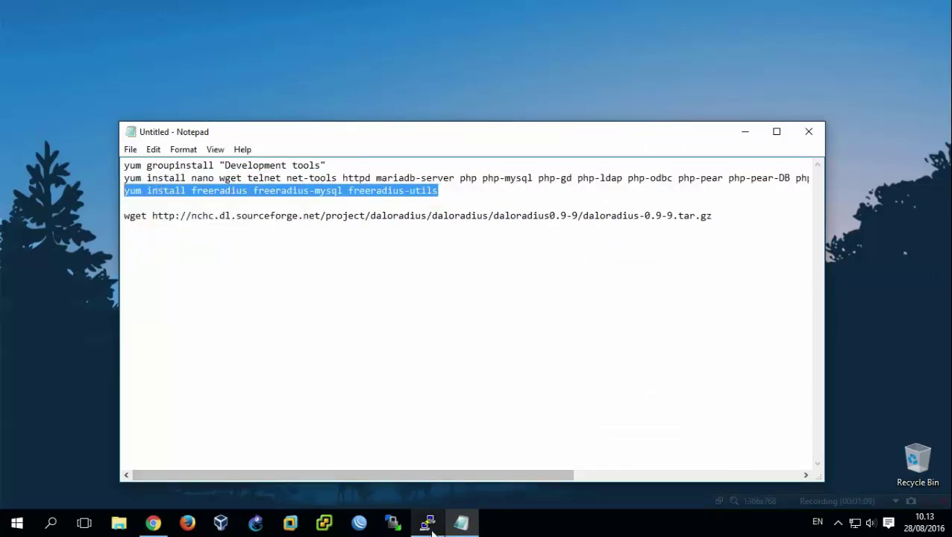
{"action": "left_click", "coordinate": [427, 523]}
{"action": "right_click", "coordinate": [395, 319]}
{"action": "key", "text": "Return"}
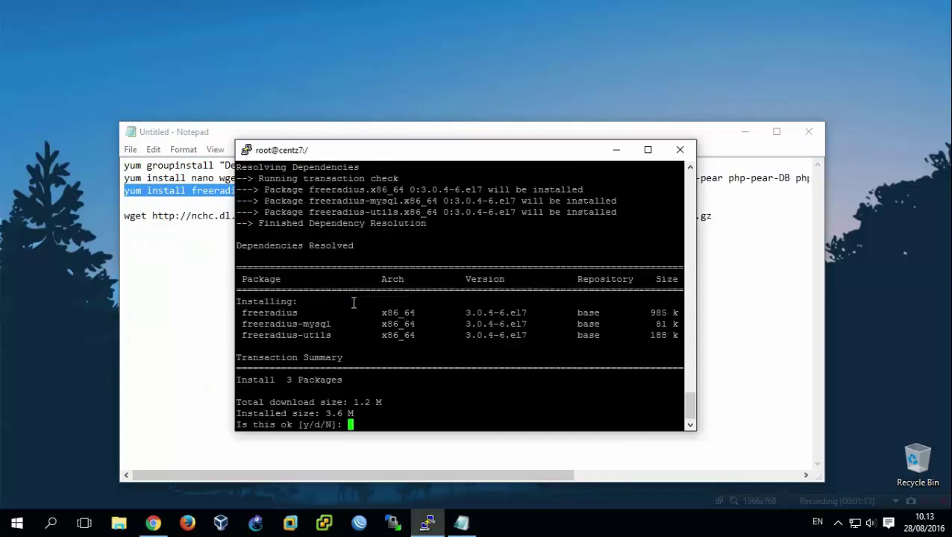
{"action": "type", "text": "y"}
{"action": "key", "text": "Return"}
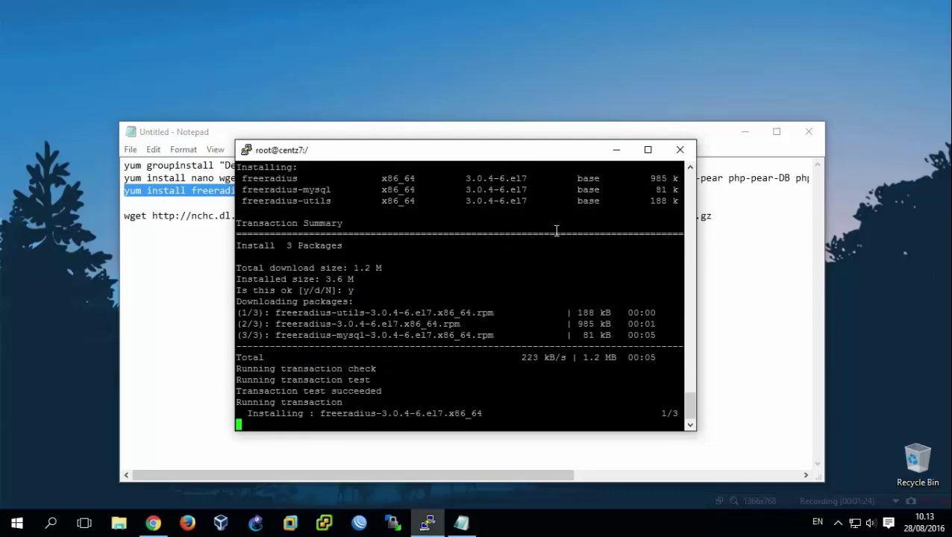
{"action": "left_click", "coordinate": [745, 132]}
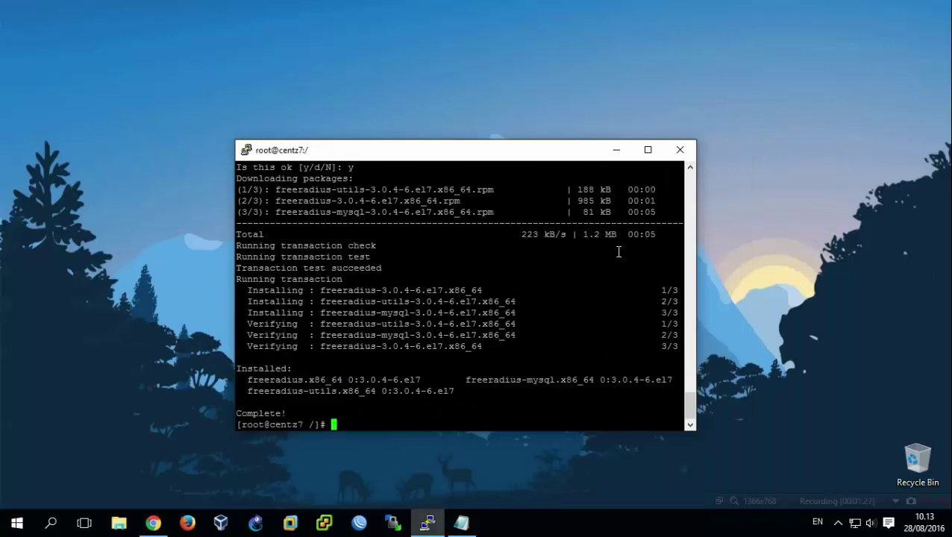
{"action": "key", "text": "ctrl+l"}
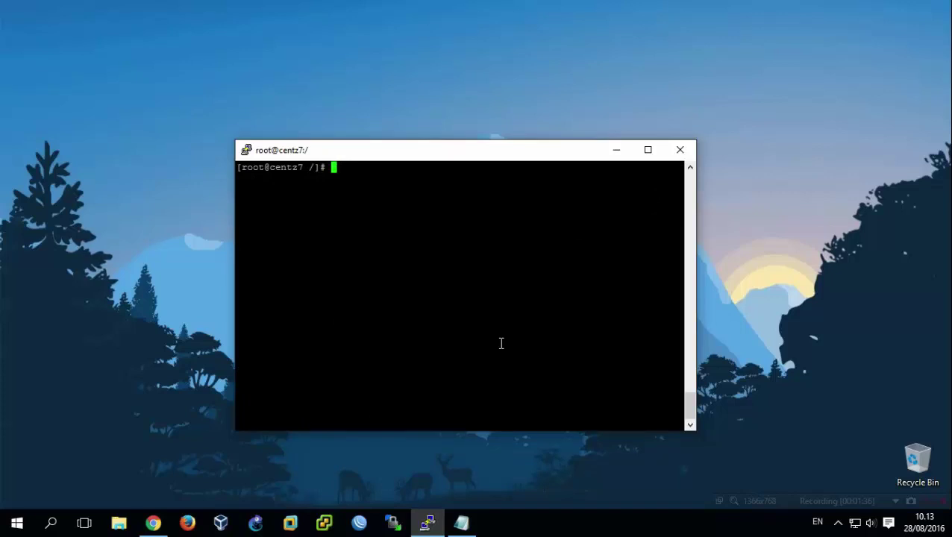
Restart mariadb with systemctl and enable it at boot.
{"action": "type", "text": "yum"}
{"action": "key", "text": "BackSpace"}
{"action": "key", "text": "BackSpace"}
{"action": "key", "text": "BackSpace"}
{"action": "type", "text": "systemctl restart"}
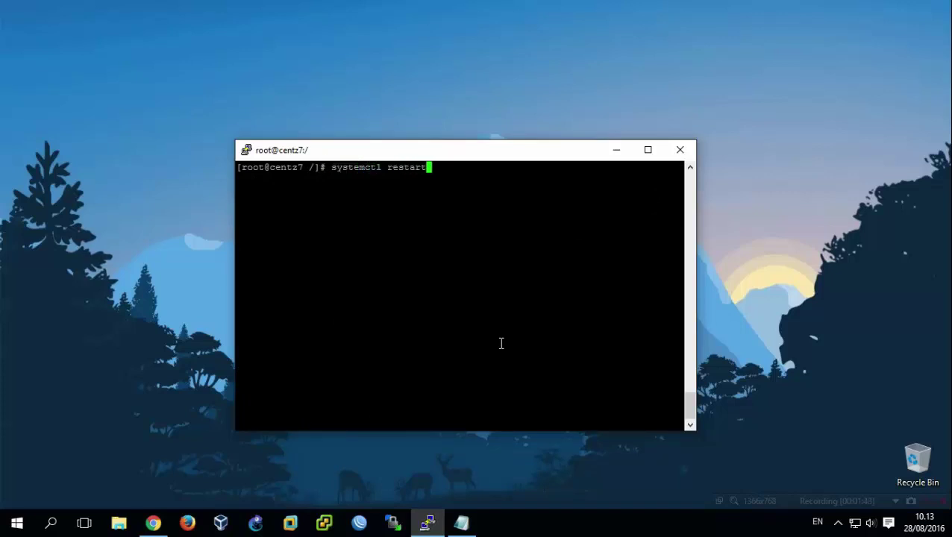
{"action": "type", "text": " mariadb"}
{"action": "key", "text": "Return"}
{"action": "key", "text": "Up"}
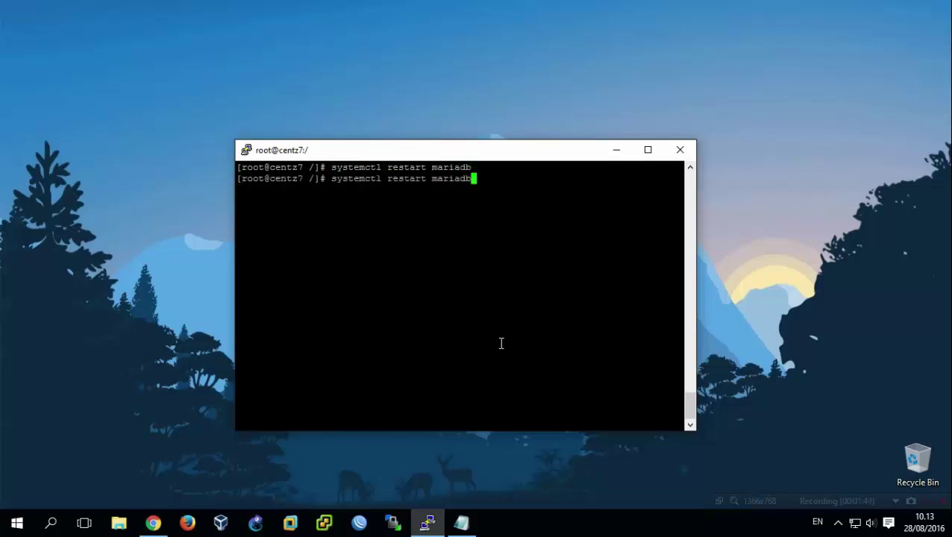
{"action": "key", "text": "Left"}
{"action": "key", "text": "Left"}
{"action": "key", "text": "Left"}
{"action": "key", "text": "Left"}
{"action": "key", "text": "Left"}
{"action": "key", "text": "Left"}
{"action": "key", "text": "Left"}
{"action": "key", "text": "Left"}
{"action": "key", "text": "Left"}
{"action": "key", "text": "Left"}
{"action": "key", "text": "Left"}
{"action": "key", "text": "Left"}
{"action": "key", "text": "Left"}
{"action": "key", "text": "Left"}
{"action": "key", "text": "Left"}
{"action": "key", "text": "Delete"}
{"action": "key", "text": "Delete"}
{"action": "key", "text": "Delete"}
{"action": "key", "text": "Delete"}
{"action": "key", "text": "Delete"}
{"action": "key", "text": "Delete"}
{"action": "key", "text": "Delete"}
{"action": "type", "text": "enable"}
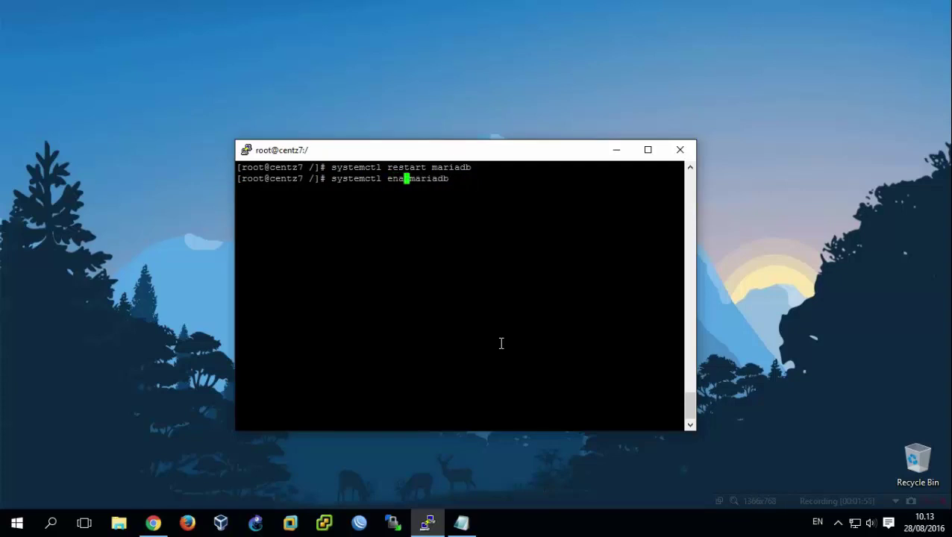
{"action": "key", "text": "Return"}
Restart httpd and enable it at boot.
{"action": "key", "text": "Up"}
{"action": "key", "text": "Up"}
{"action": "key", "text": "BackSpace"}
{"action": "key", "text": "BackSpace"}
{"action": "key", "text": "BackSpace"}
{"action": "key", "text": "BackSpace"}
{"action": "key", "text": "BackSpace"}
{"action": "key", "text": "BackSpace"}
{"action": "key", "text": "BackSpace"}
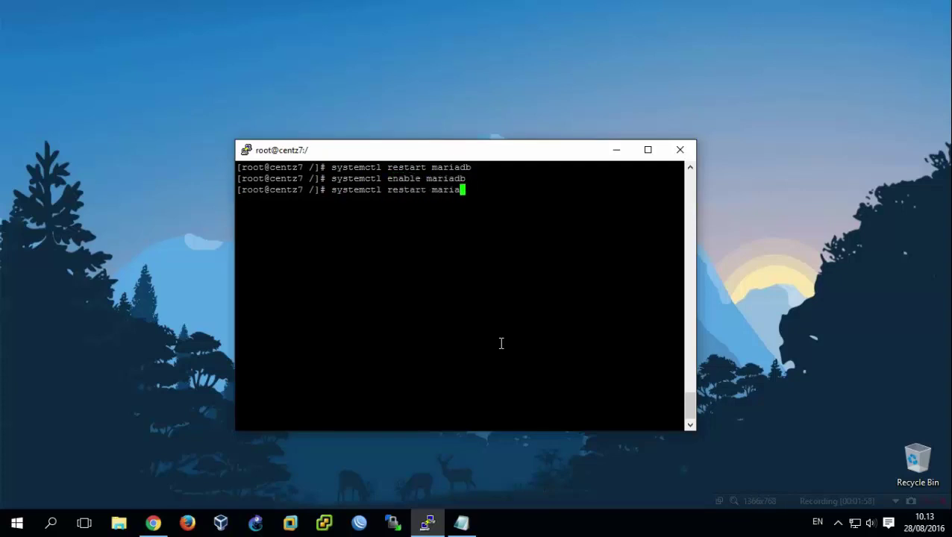
{"action": "type", "text": "httpd"}
{"action": "key", "text": "Return"}
{"action": "key", "text": "Up"}
{"action": "key", "text": "Up"}
{"action": "key", "text": "BackSpace"}
{"action": "key", "text": "BackSpace"}
{"action": "key", "text": "BackSpace"}
{"action": "key", "text": "BackSpace"}
{"action": "key", "text": "BackSpace"}
{"action": "key", "text": "BackSpace"}
{"action": "key", "text": "BackSpace"}
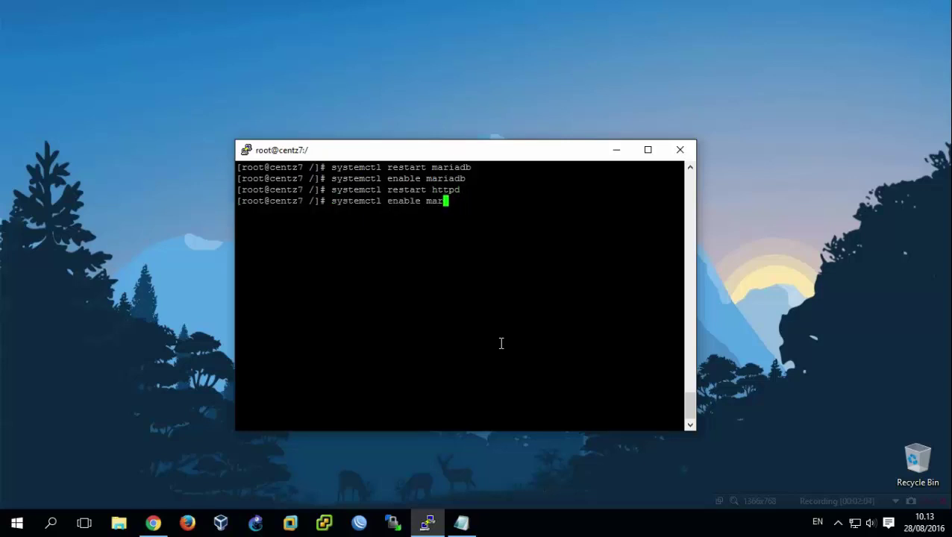
{"action": "type", "text": "httpd"}
{"action": "key", "text": "Return"}
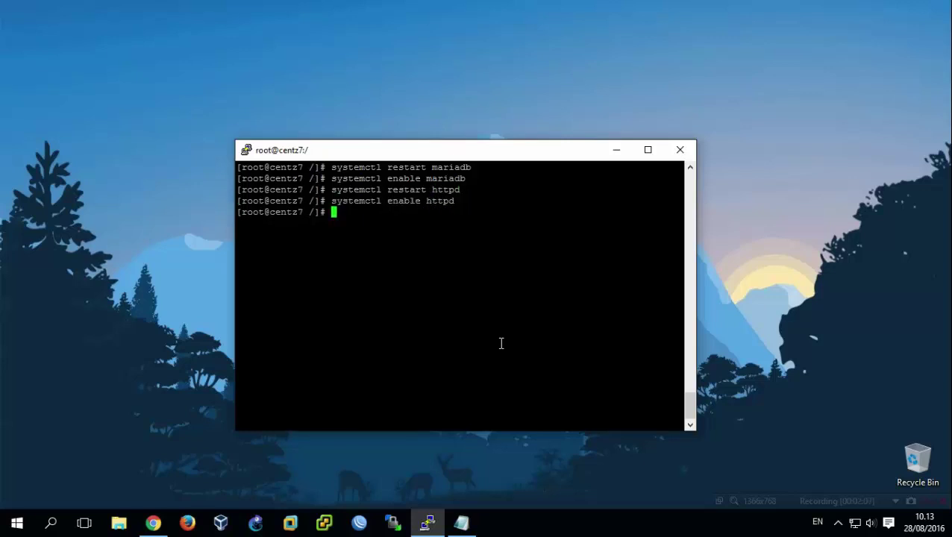
Stop and disable firewalld, then clear the terminal.
{"action": "key", "text": "Up"}
{"action": "key", "text": "BackSpace"}
{"action": "key", "text": "BackSpace"}
{"action": "key", "text": "BackSpace"}
{"action": "key", "text": "BackSpace"}
{"action": "key", "text": "BackSpace"}
{"action": "key", "text": "BackSpace"}
{"action": "key", "text": "BackSpace"}
{"action": "key", "text": "BackSpace"}
{"action": "key", "text": "BackSpace"}
{"action": "key", "text": "BackSpace"}
{"action": "key", "text": "BackSpace"}
{"action": "key", "text": "BackSpace"}
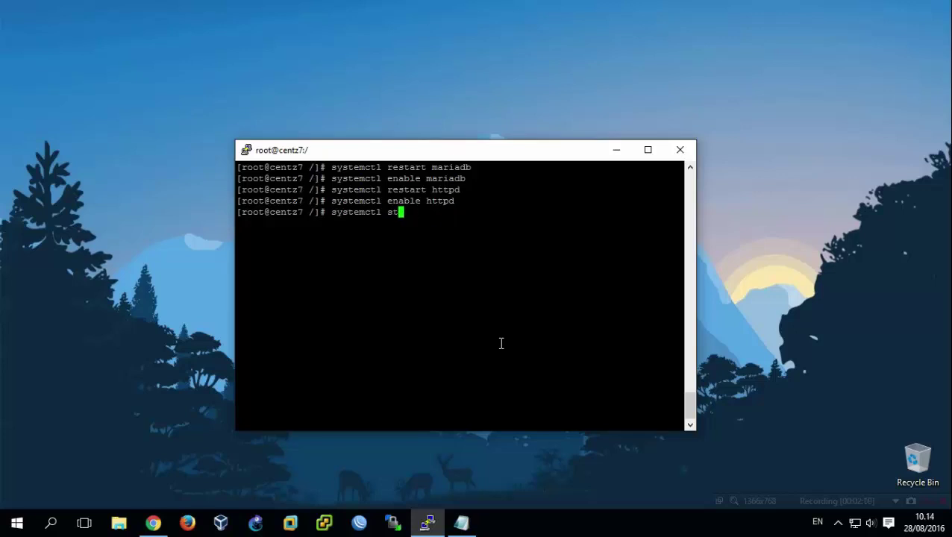
{"action": "type", "text": "stop firewalld"}
{"action": "key", "text": "Return"}
{"action": "key", "text": "Up"}
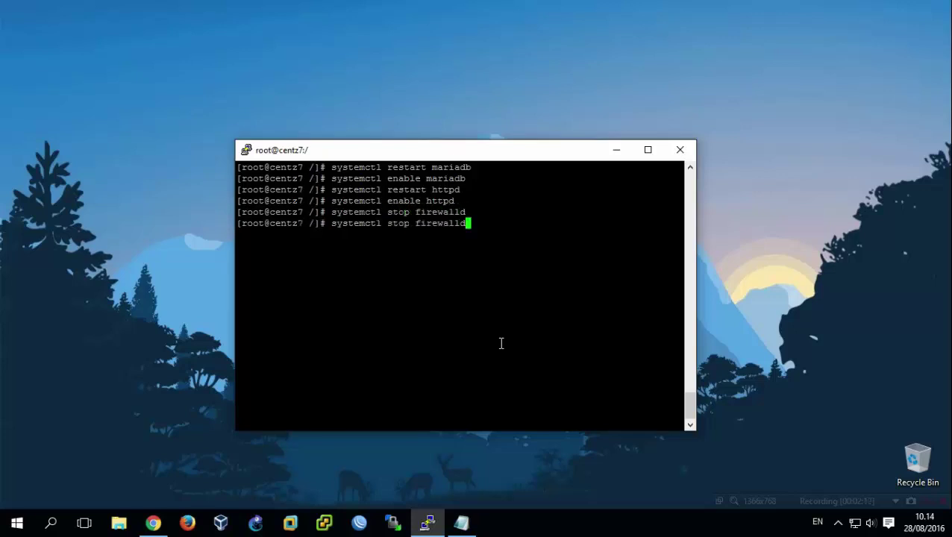
{"action": "key", "text": "Left"}
{"action": "key", "text": "Left"}
{"action": "key", "text": "Left"}
{"action": "key", "text": "Left"}
{"action": "key", "text": "Left"}
{"action": "key", "text": "Left"}
{"action": "key", "text": "Left"}
{"action": "key", "text": "Left"}
{"action": "key", "text": "Left"}
{"action": "key", "text": "Left"}
{"action": "key", "text": "BackSpace"}
{"action": "key", "text": "BackSpace"}
{"action": "key", "text": "BackSpace"}
{"action": "key", "text": "BackSpace"}
{"action": "type", "text": "disable"}
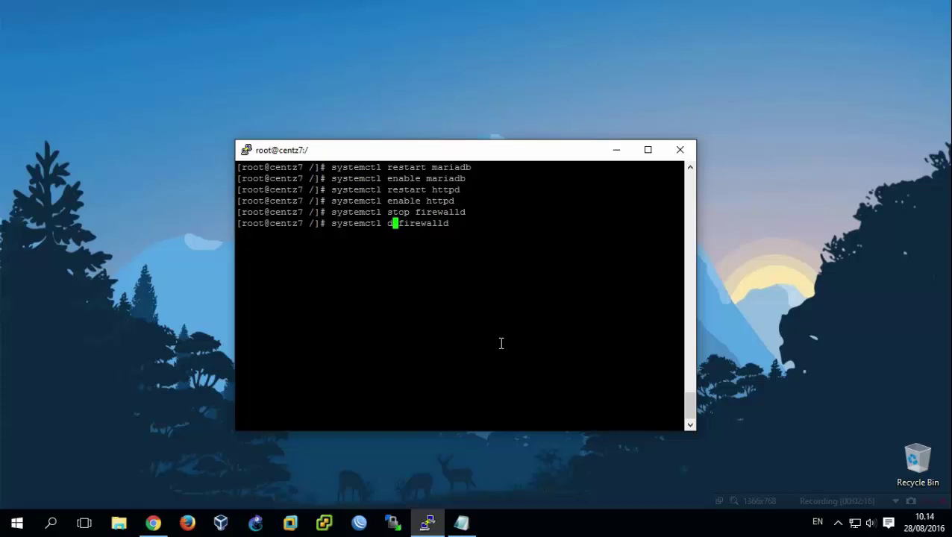
{"action": "key", "text": "Return"}
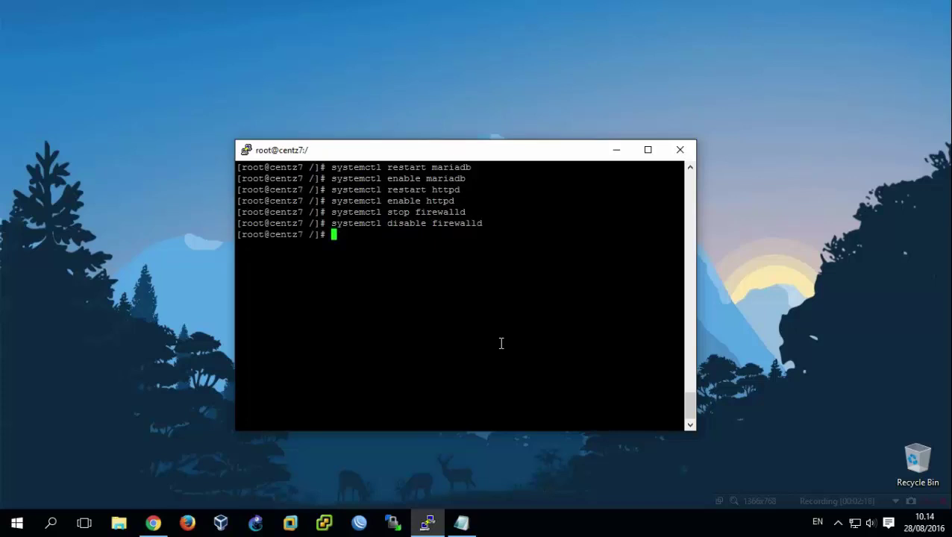
{"action": "key", "text": "ctrl+l"}
Log into MariaDB as root and create the radius database.
{"action": "type", "text": "m"}
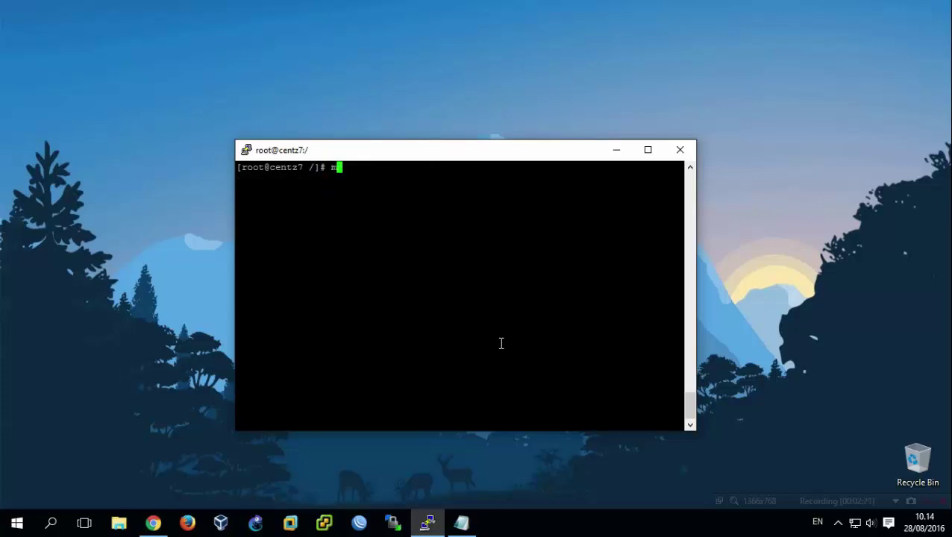
{"action": "type", "text": "ysql -u root -p"}
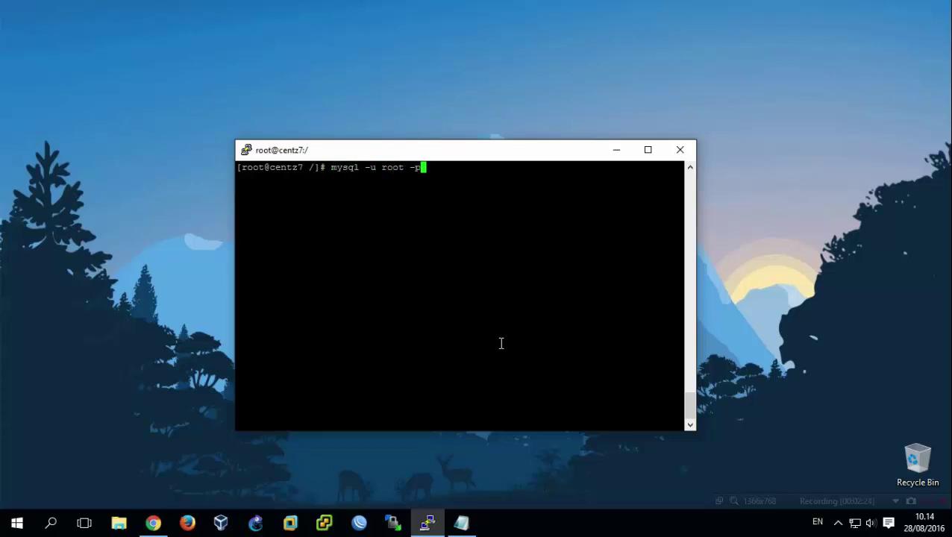
{"action": "key", "text": "Return"}
{"action": "key", "text": "Return"}
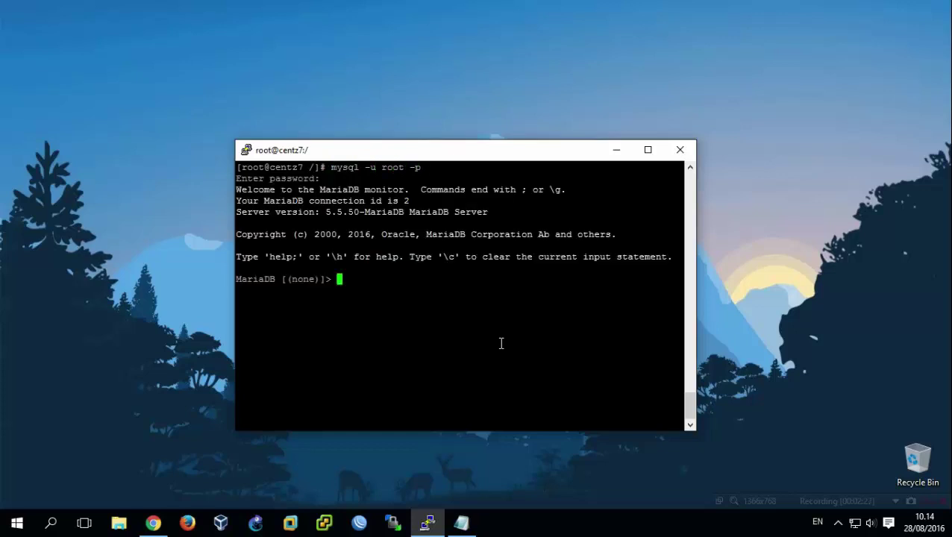
{"action": "type", "text": "create database radius;"}
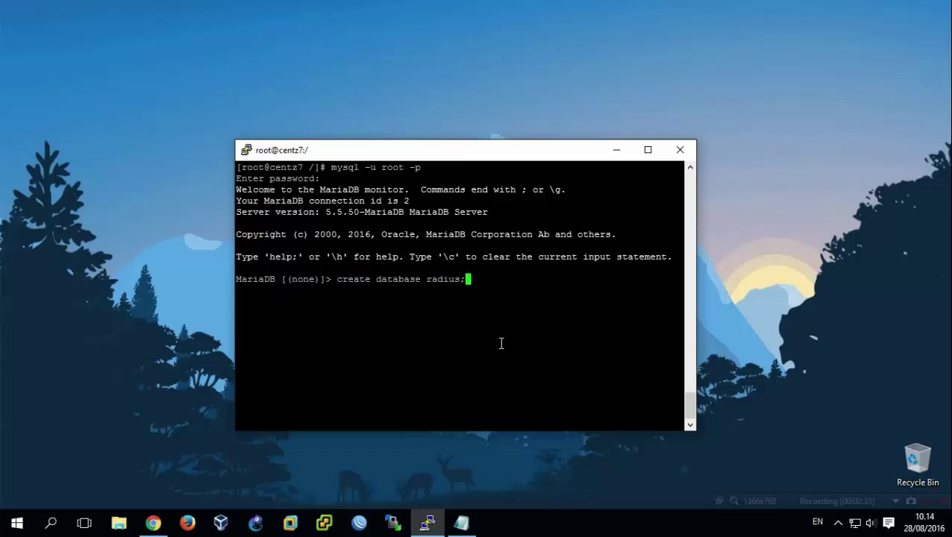
{"action": "key", "text": "Return"}
Grant radius@localhost all privileges on radius.* with a password, then enter use radius;.
{"action": "type", "text": "grant "}
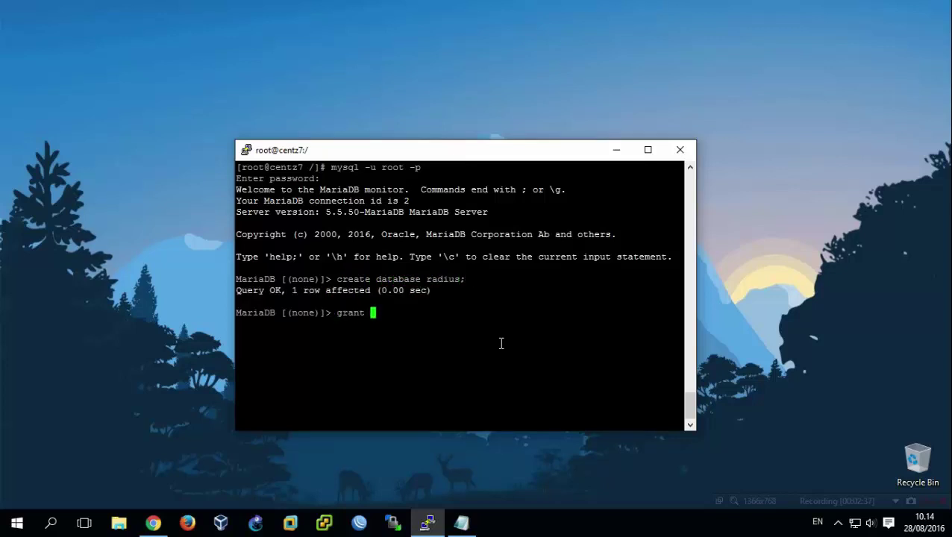
{"action": "type", "text": "all privileges on radius"}
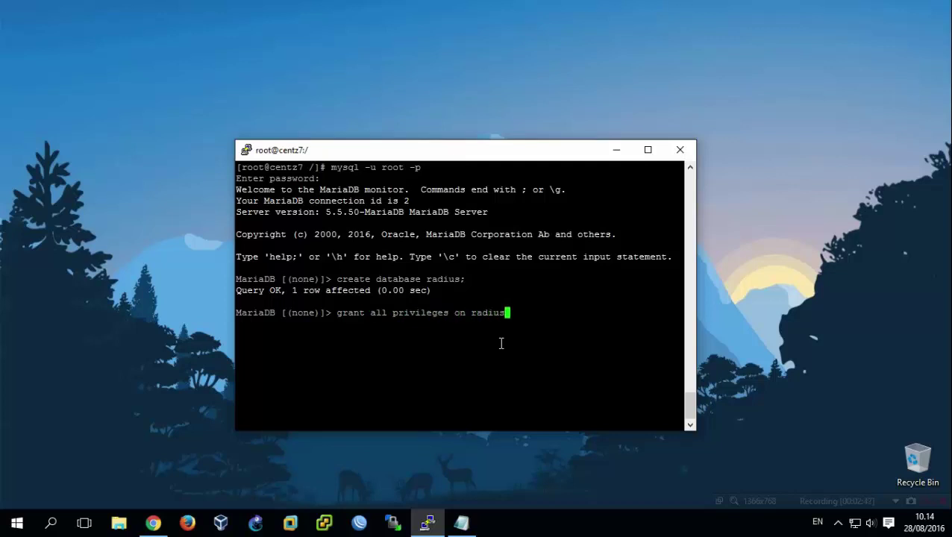
{"action": "type", "text": ".* to radius@"}
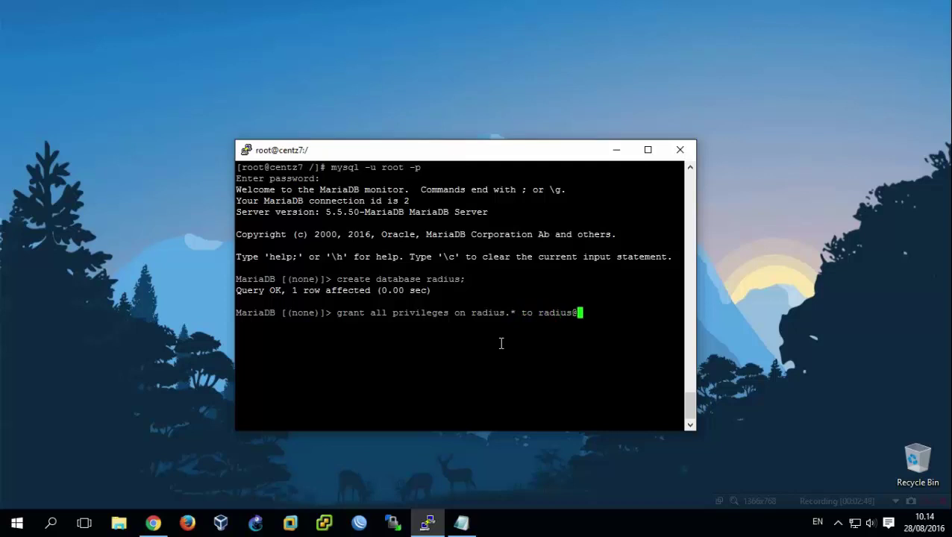
{"action": "type", "text": "localhost id"}
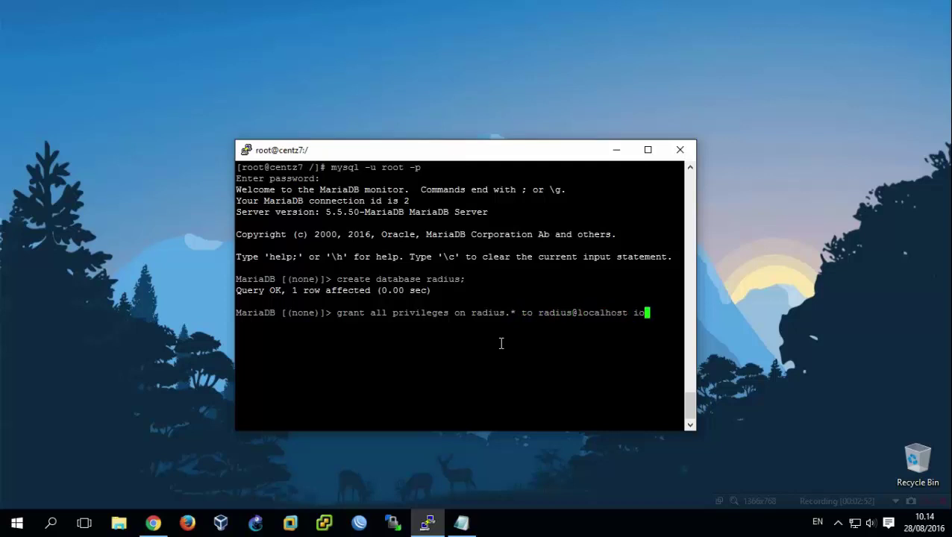
{"action": "type", "text": "entified by 'radi"}
{"action": "key", "text": "BackSpace"}
{"action": "key", "text": "BackSpace"}
{"action": "key", "text": "BackSpace"}
{"action": "key", "text": "BackSpace"}
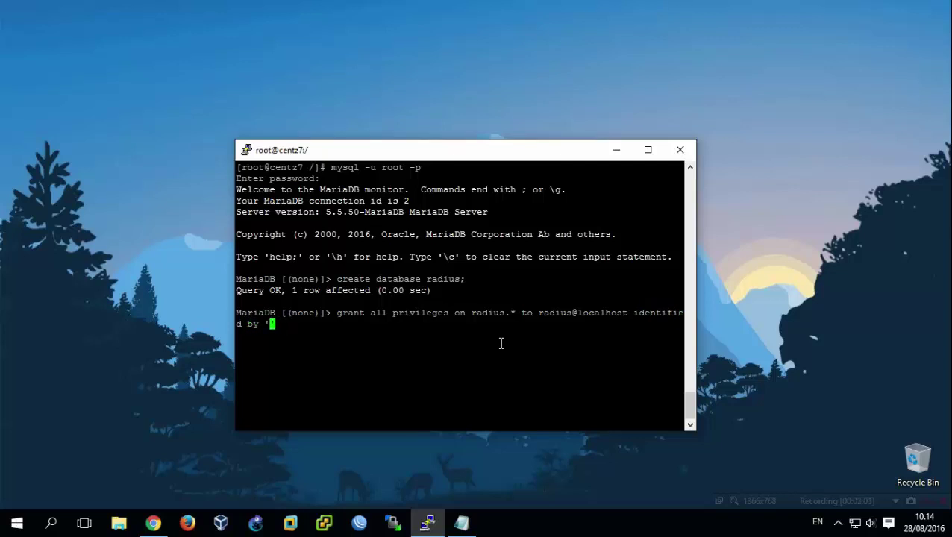
{"action": "type", "text": "passwd-radius';"}
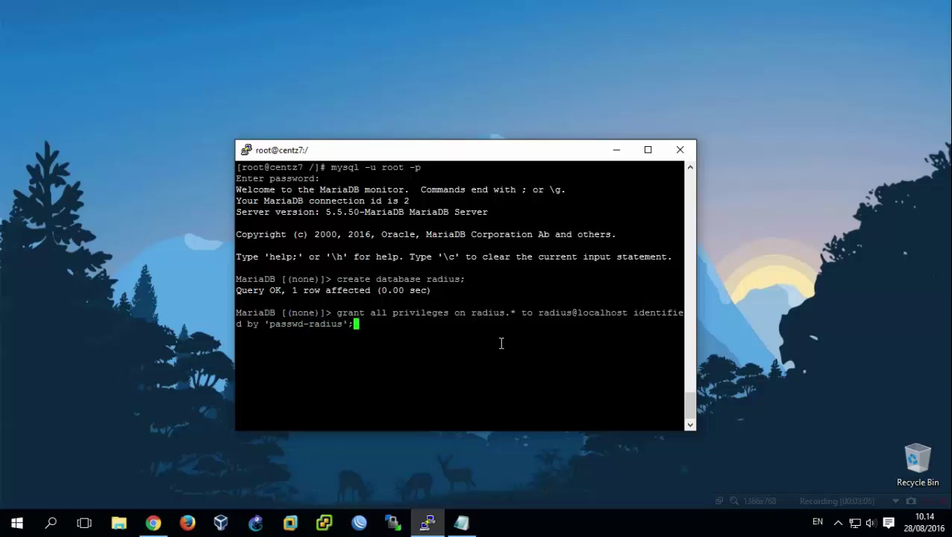
{"action": "key", "text": "Return"}
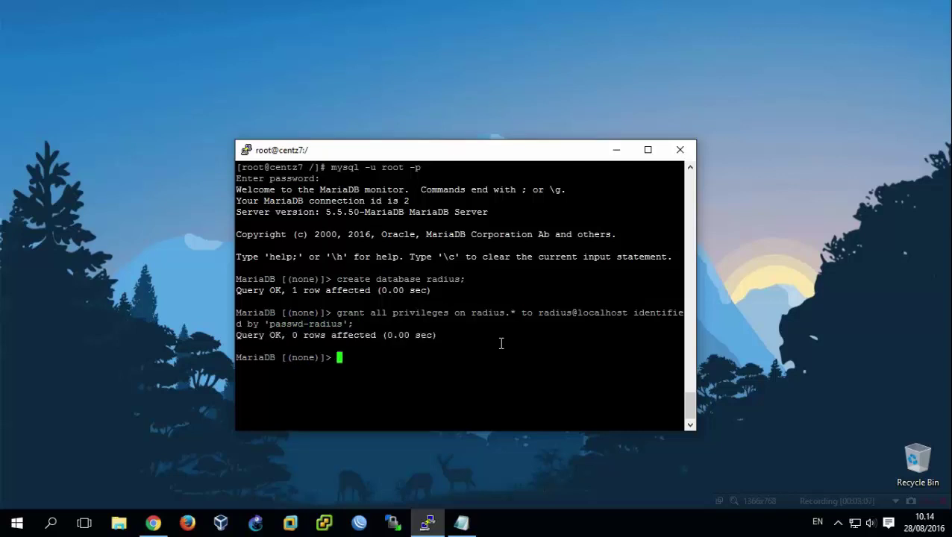
{"action": "type", "text": "use radius;"}
Source /etc/raddb/mods-config/sql/main/mysql/schema.sql into radius, quit MariaDB and clear the screen.
{"action": "key", "text": "Return"}
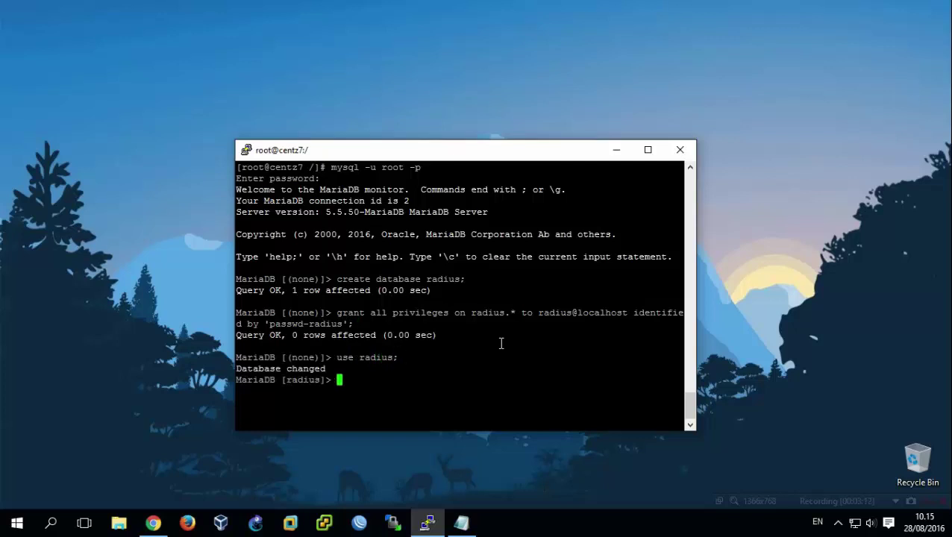
{"action": "type", "text": "source /etc/radd"}
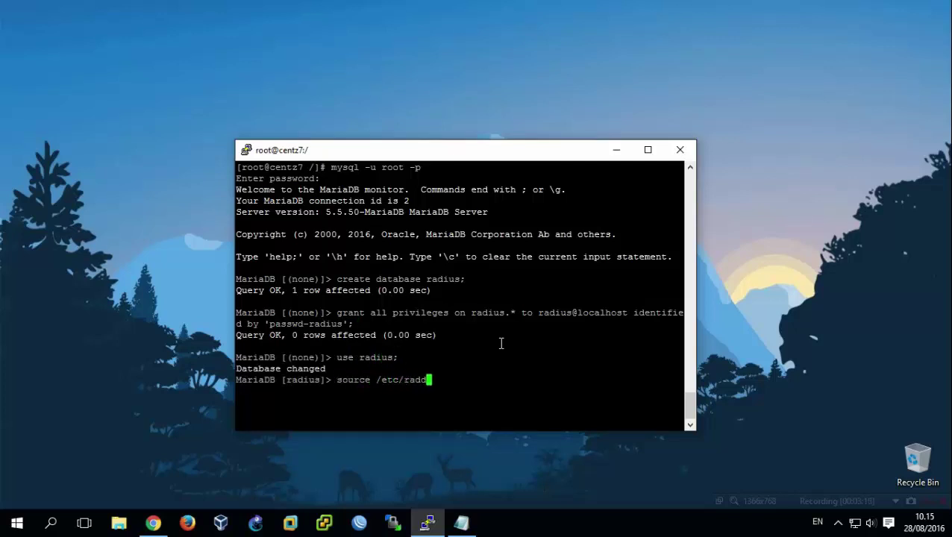
{"action": "type", "text": "b/mods-config"}
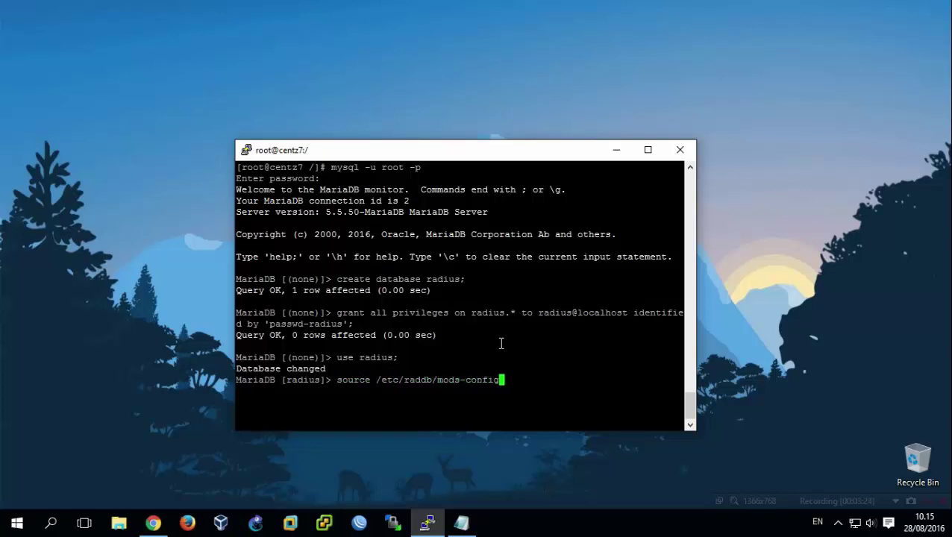
{"action": "type", "text": "/sql/mail"}
{"action": "type", "text": "/"}
{"action": "key", "text": "BackSpace"}
{"action": "key", "text": "BackSpace"}
{"action": "type", "text": "in/mysql"}
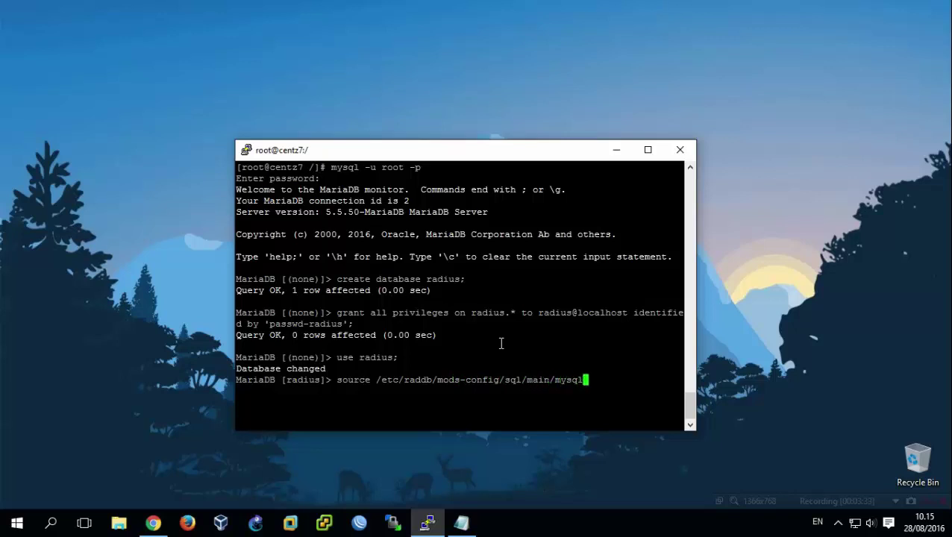
{"action": "type", "text": "/schema.sql"}
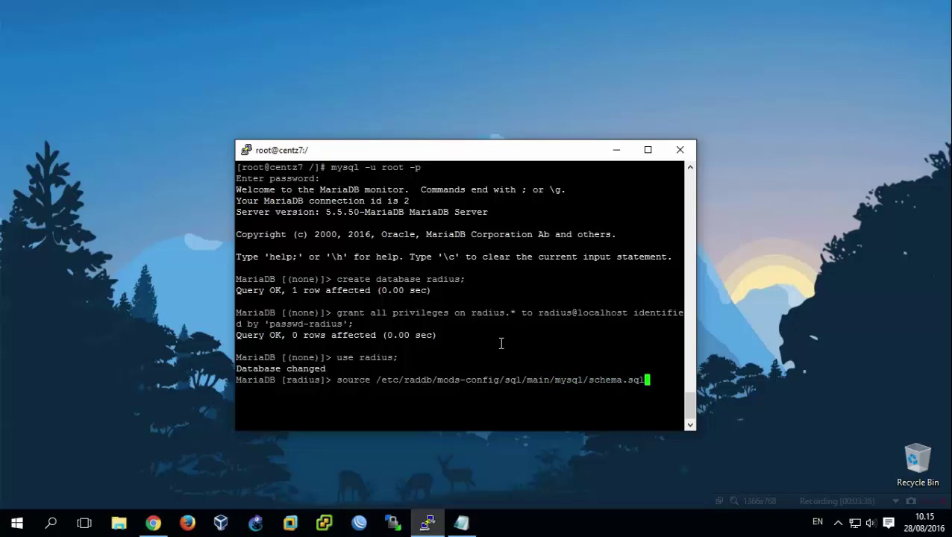
{"action": "key", "text": "Return"}
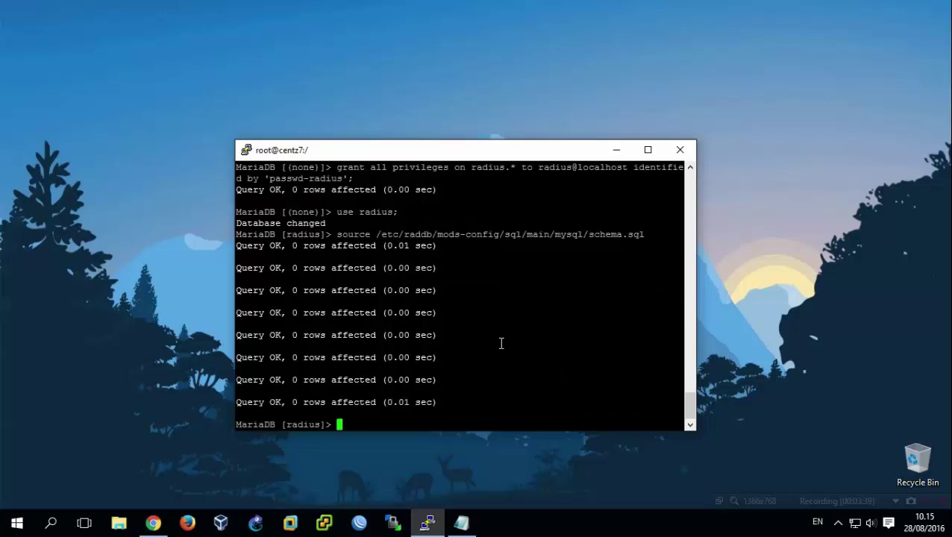
{"action": "type", "text": "quit;"}
{"action": "key", "text": "Return"}
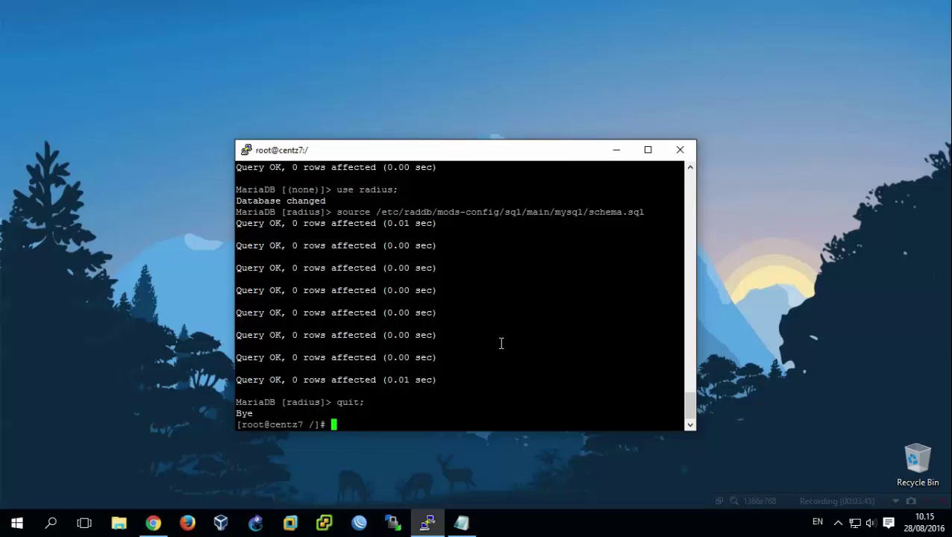
{"action": "key", "text": "ctrl+l"}
Symlink mods-available/sql into /etc/raddb/mods-enabled/ and open /etc/raddb/radiusd.conf in nano.
{"action": "type", "text": "ln "}
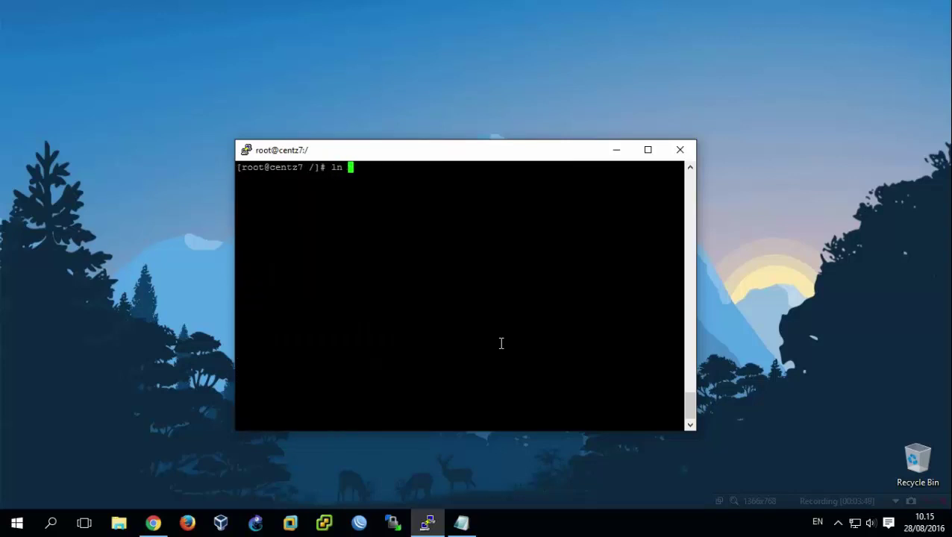
{"action": "type", "text": "-s /etc/raddb/mods-"}
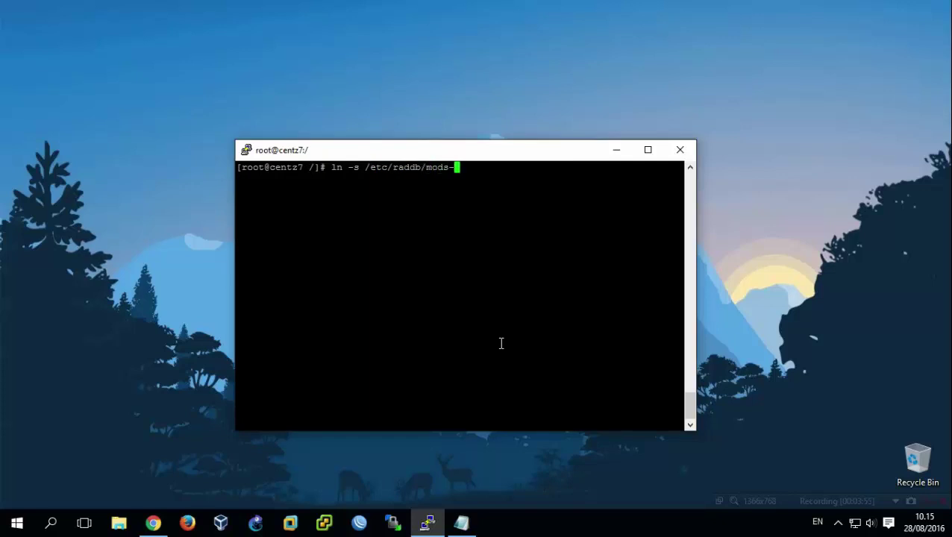
{"action": "type", "text": "available/sql /"}
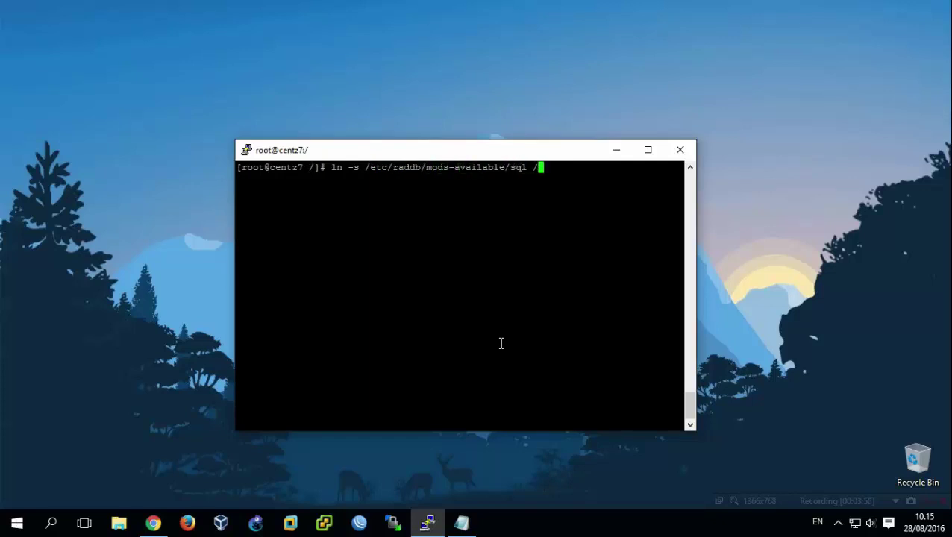
{"action": "type", "text": "etc/raddb/mods-enabled/"}
{"action": "key", "text": "Return"}
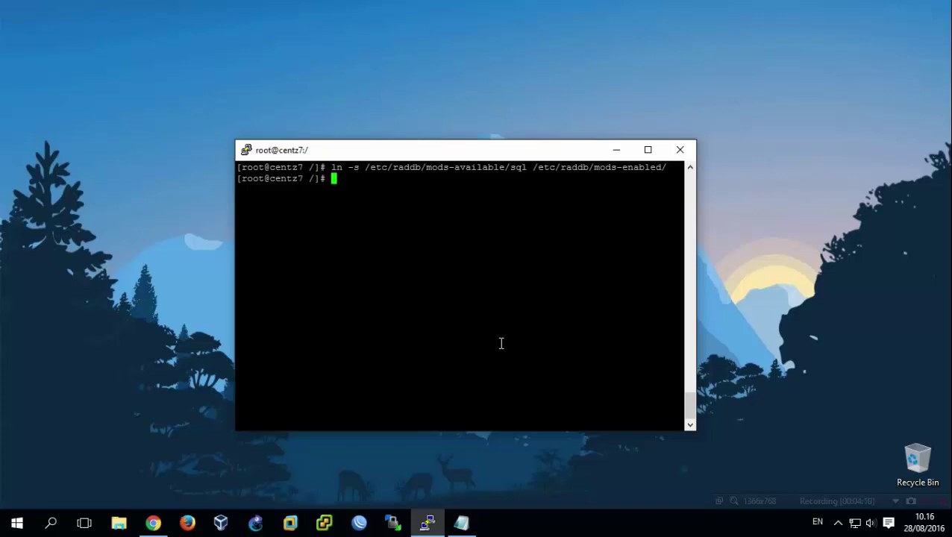
{"action": "type", "text": "nano /etc/raddb/"}
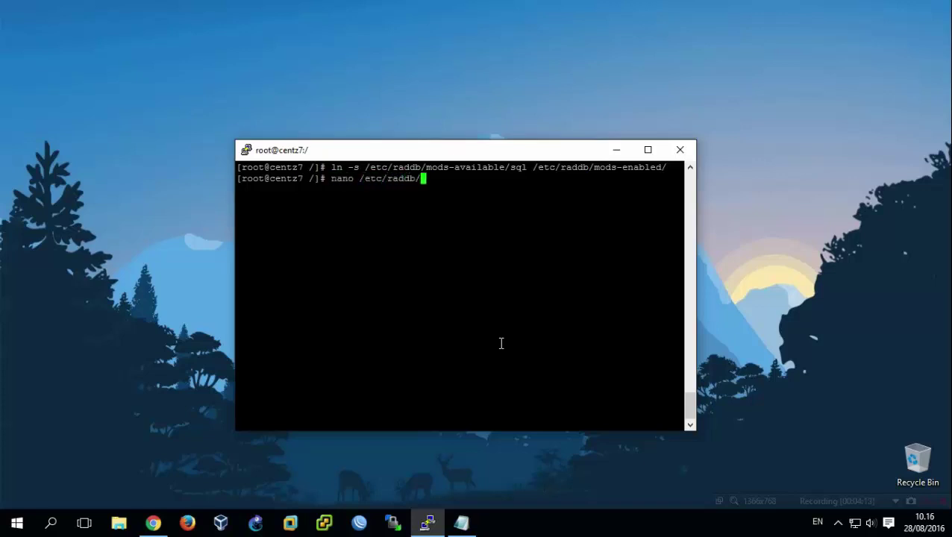
{"action": "type", "text": "radiusd.conf"}
{"action": "key", "text": "Return"}
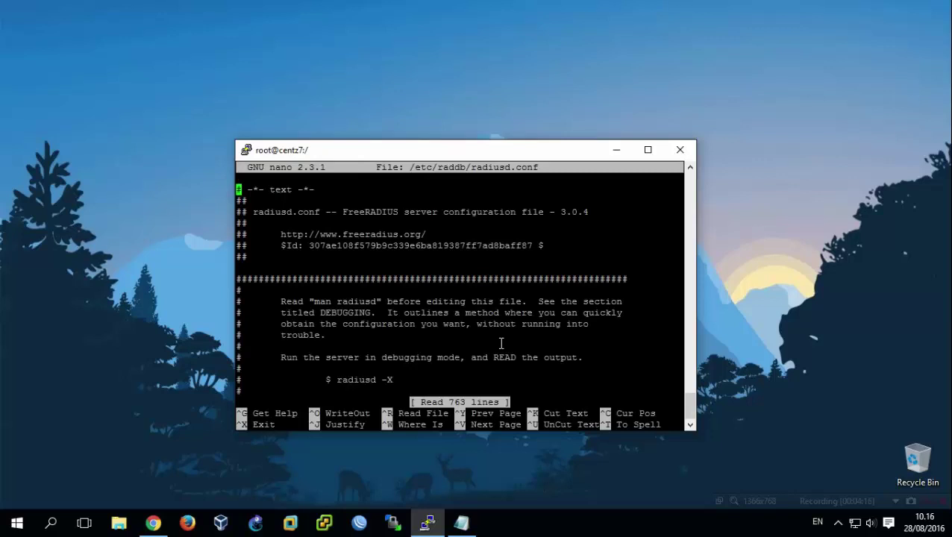
Search radiusd.conf for modules and scroll down to the pidfile section.
{"action": "key", "text": "ctrl+w"}
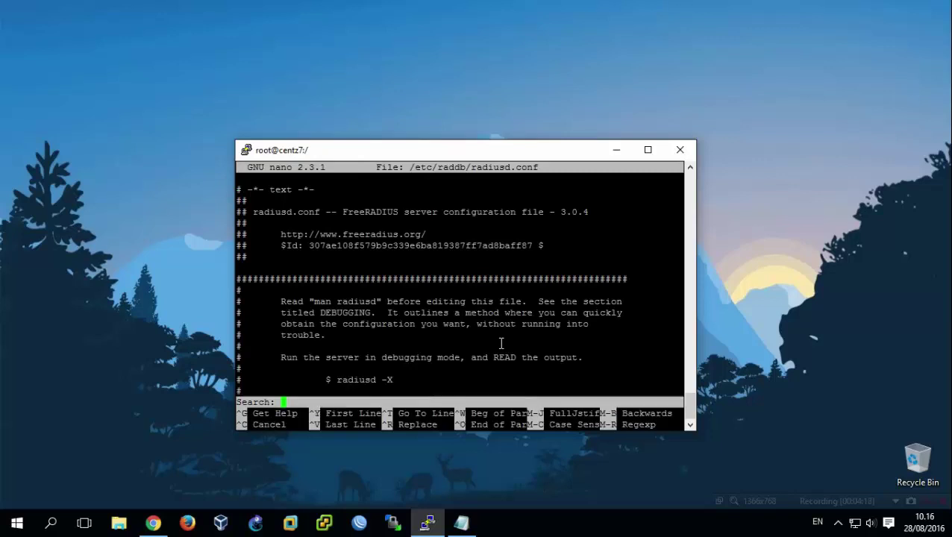
{"action": "type", "text": "modules"}
{"action": "key", "text": "Return"}
{"action": "key", "text": "Down"}
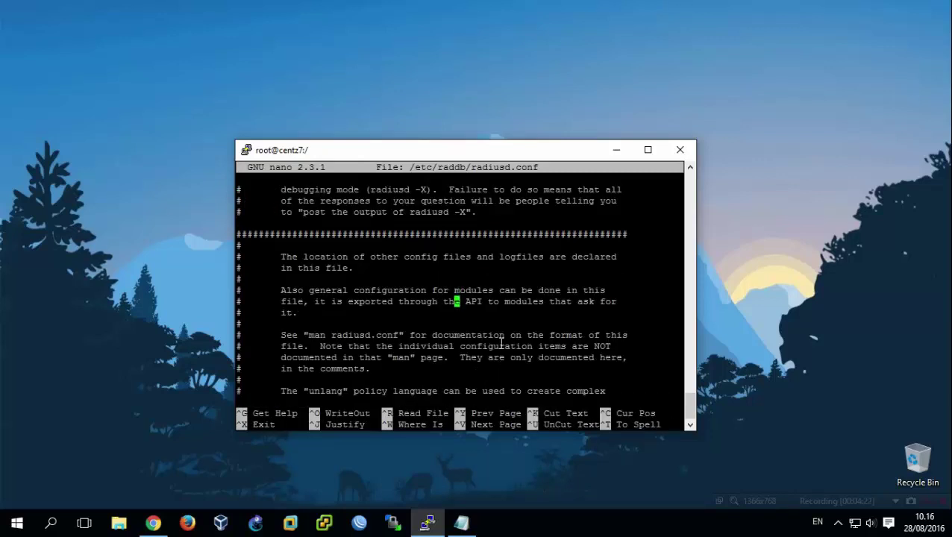
{"action": "key", "text": "Down"}
{"action": "key", "text": "Down"}
{"action": "key", "text": "Down"}
{"action": "key", "text": "Down"}
{"action": "key", "text": "Down"}
{"action": "key", "text": "Down"}
{"action": "key", "text": "Down"}
{"action": "key", "text": "Down"}
{"action": "key", "text": "Down"}
{"action": "key", "text": "Down"}
{"action": "key", "text": "Down"}
{"action": "key", "text": "Down"}
{"action": "key", "text": "Down"}
{"action": "key", "text": "Down"}
{"action": "key", "text": "Down"}
{"action": "key", "text": "Down"}
{"action": "key", "text": "Down"}
{"action": "key", "text": "Down"}
{"action": "key", "text": "Down"}
{"action": "key", "text": "Down"}
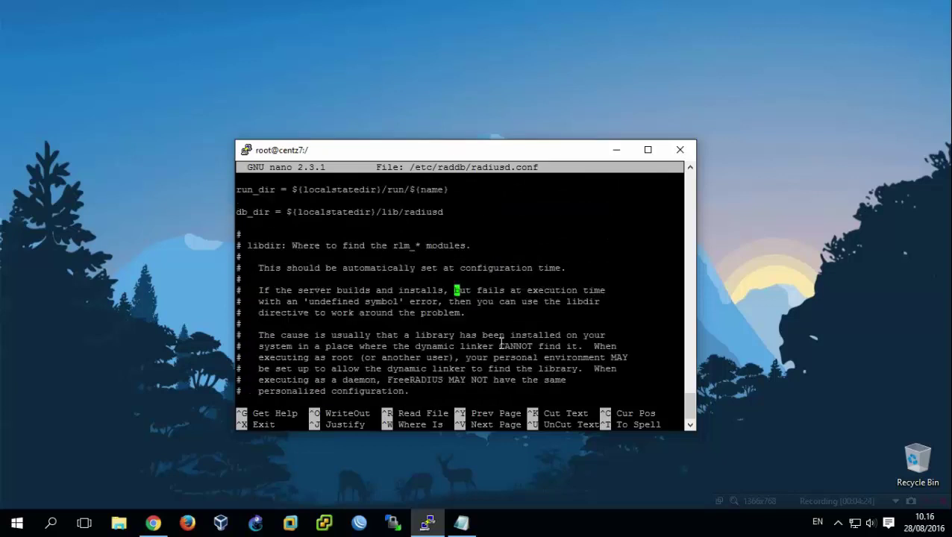
{"action": "key", "text": "Down"}
{"action": "key", "text": "Down"}
{"action": "key", "text": "Down"}
{"action": "key", "text": "Down"}
{"action": "key", "text": "Down"}
{"action": "key", "text": "Down"}
{"action": "key", "text": "Down"}
{"action": "key", "text": "Down"}
{"action": "key", "text": "Down"}
{"action": "key", "text": "Down"}
{"action": "key", "text": "Down"}
{"action": "key", "text": "Down"}
{"action": "key", "text": "Down"}
{"action": "key", "text": "Down"}
{"action": "key", "text": "Down"}
{"action": "key", "text": "Down"}
{"action": "key", "text": "Down"}
{"action": "key", "text": "Down"}
{"action": "key", "text": "Down"}
{"action": "key", "text": "Down"}
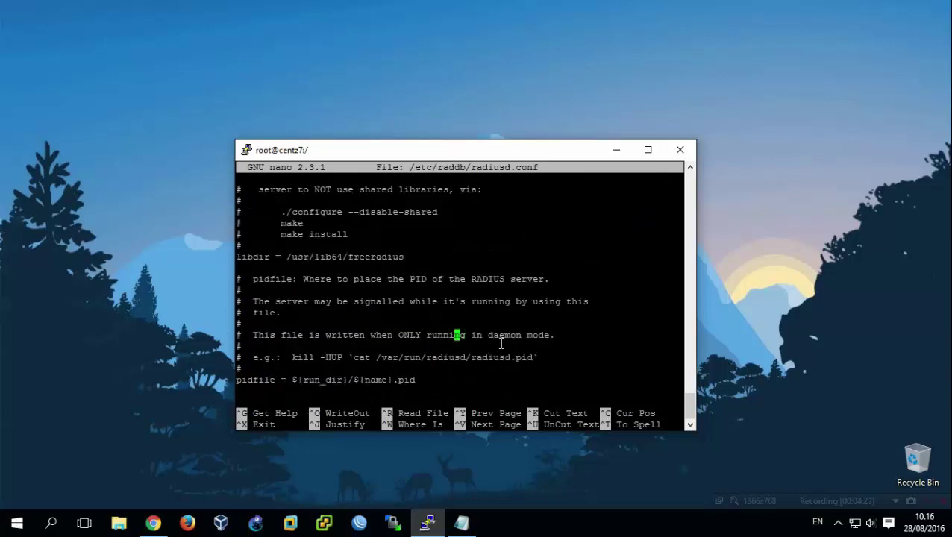
Find and highlight the $INCLUDE mods-enabled/ line in radiusd.conf.
{"action": "key", "text": "ctrl+w"}
{"action": "type", "text": "mods-"}
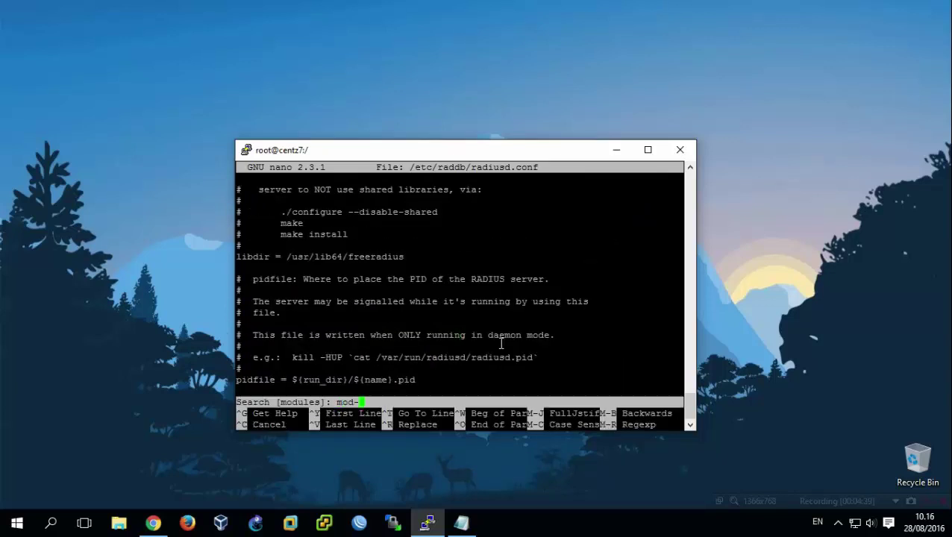
{"action": "type", "text": "enables/"}
{"action": "key", "text": "Return"}
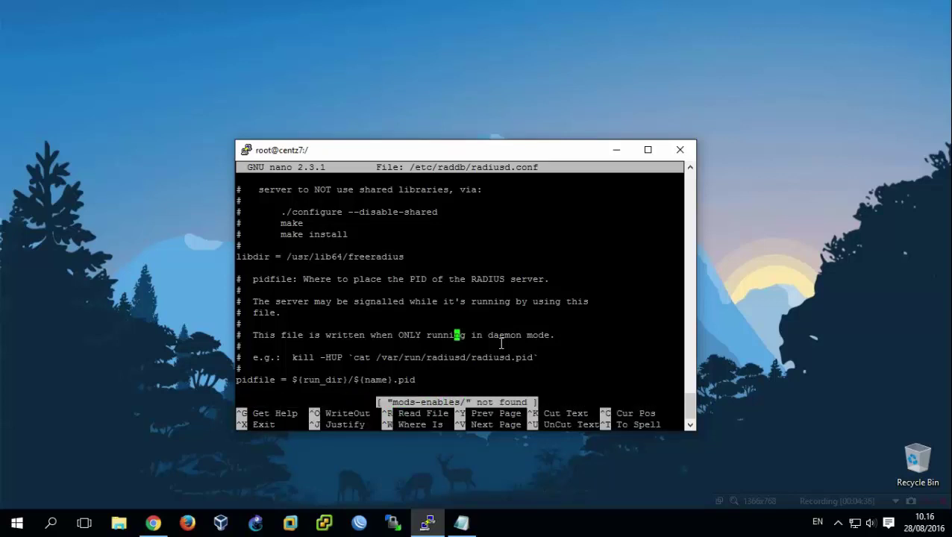
{"action": "key", "text": "ctrl+w"}
{"action": "type", "text": ",p"}
{"action": "key", "text": "BackSpace"}
{"action": "key", "text": "BackSpace"}
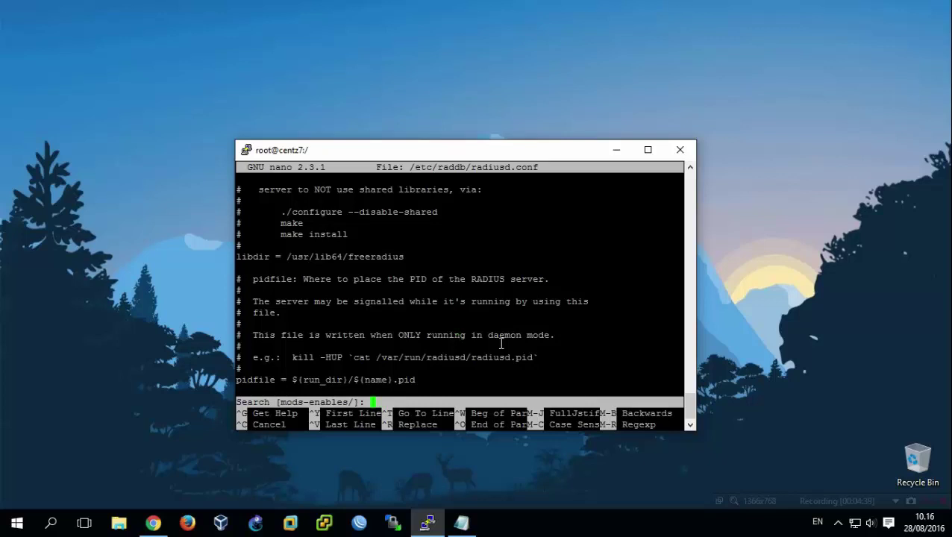
{"action": "type", "text": "mods-enabled"}
{"action": "key", "text": "Return"}
{"action": "key", "text": "Down"}
{"action": "key", "text": "Down"}
{"action": "key", "text": "Down"}
{"action": "key", "text": "Down"}
{"action": "key", "text": "Down"}
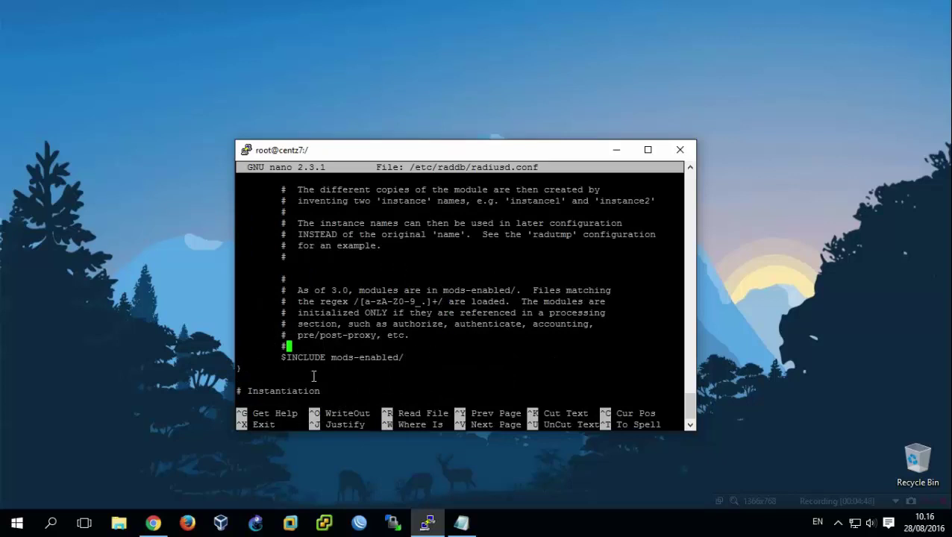
{"action": "left_click_drag", "start_coordinate": [281, 357], "coordinate": [404, 358]}
{"action": "left_click", "coordinate": [418, 363]}
Find the $INCLUDE sites-enabled/ line, then exit nano.
{"action": "key", "text": "ctrl+w"}
{"action": "type", "text": "mo"}
{"action": "key", "text": "BackSpace"}
{"action": "key", "text": "BackSpace"}
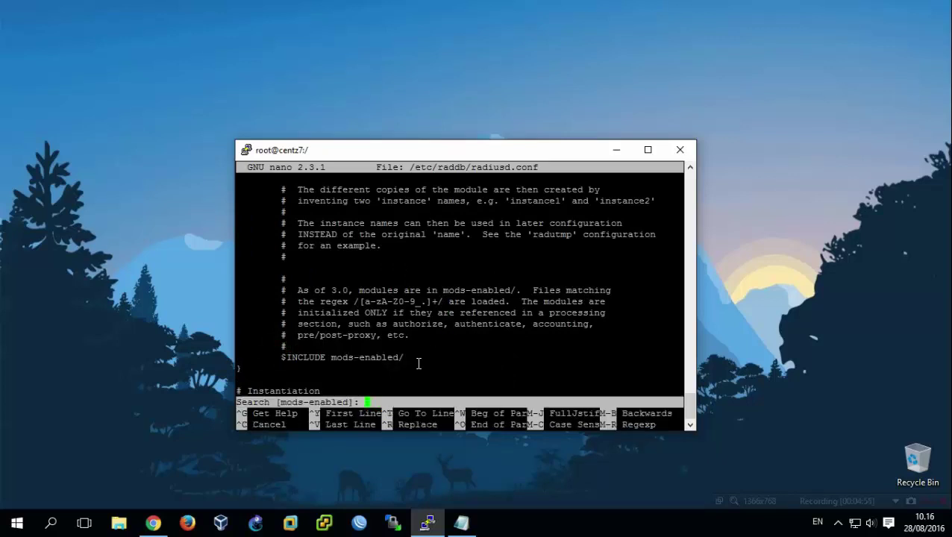
{"action": "type", "text": "sites-enabled"}
{"action": "key", "text": "Return"}
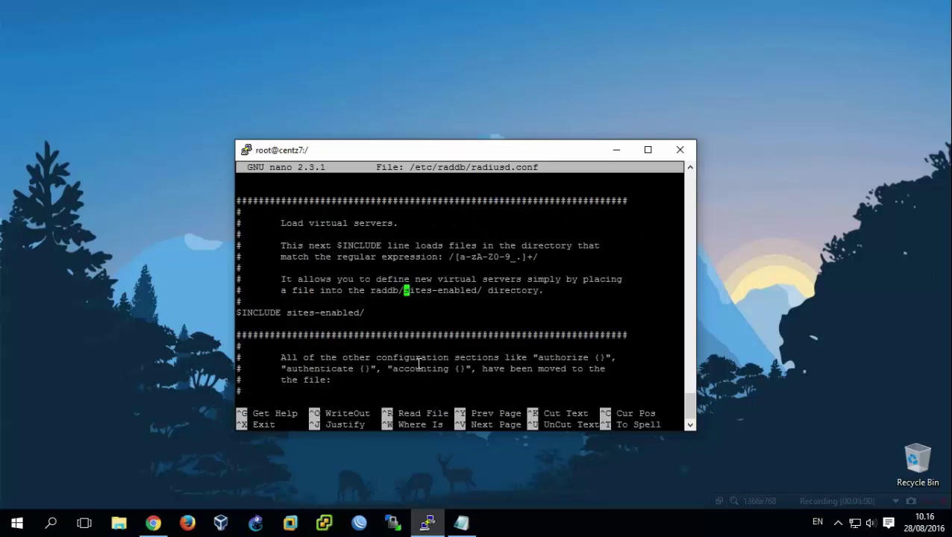
{"action": "left_click_drag", "start_coordinate": [362, 313], "coordinate": [284, 325]}
{"action": "left_click", "coordinate": [336, 325]}
{"action": "key", "text": "ctrl+x"}
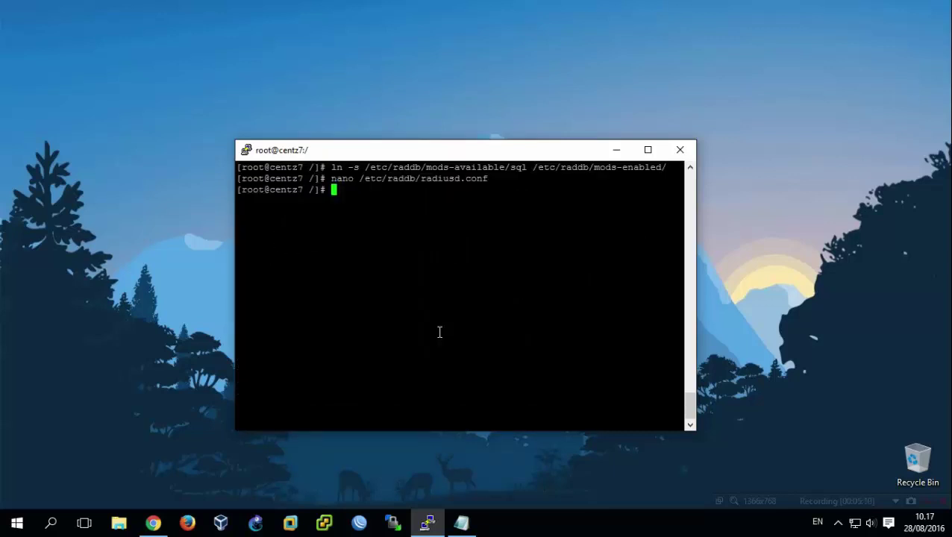
Reopen radiusd.conf, find auth_badpass and set it to yes.
{"action": "key", "text": "Up"}
{"action": "key", "text": "Return"}
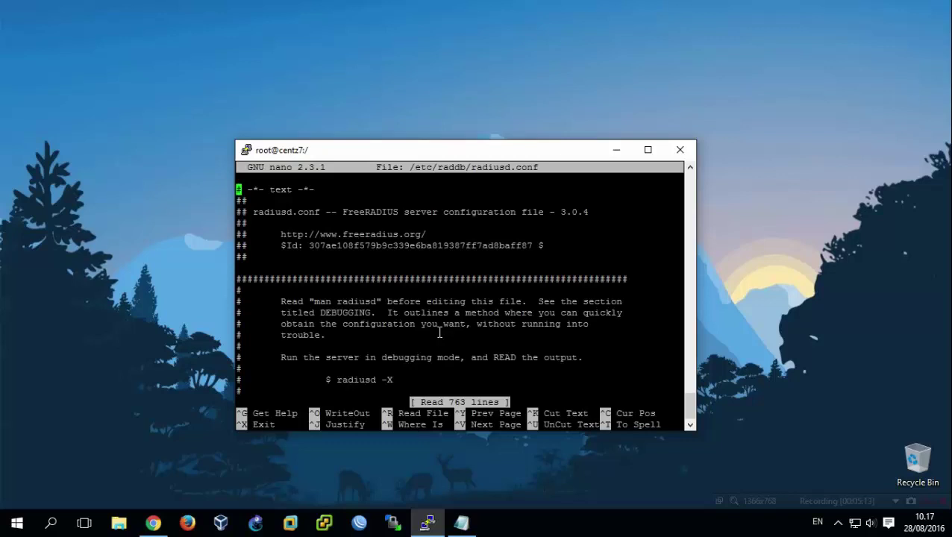
{"action": "key", "text": "ctrl+w"}
{"action": "type", "text": "auth"}
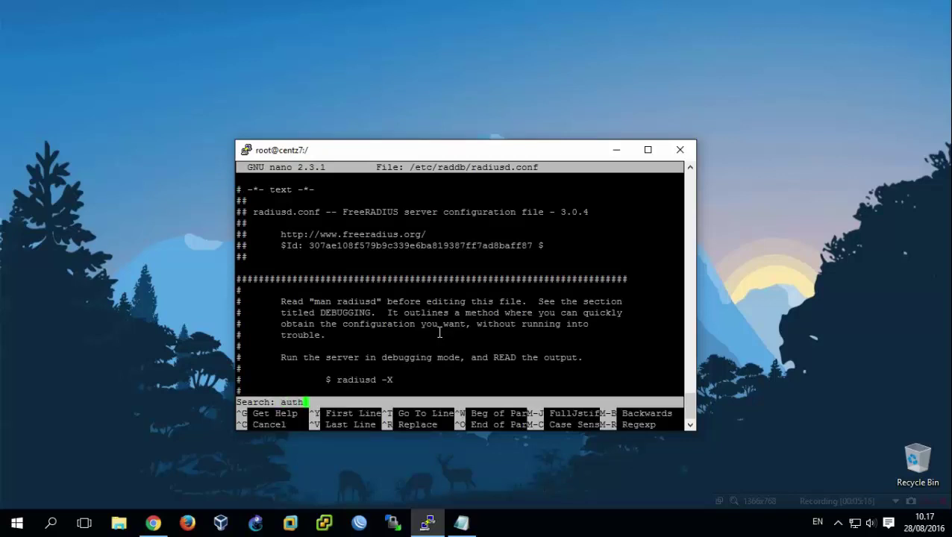
{"action": "type", "text": "badpass"}
{"action": "key", "text": "Return"}
{"action": "key", "text": "Down"}
{"action": "key", "text": "Down"}
{"action": "key", "text": "Down"}
{"action": "key", "text": "Down"}
{"action": "key", "text": "Down"}
{"action": "key", "text": "Right"}
{"action": "key", "text": "Right"}
{"action": "key", "text": "Right"}
{"action": "key", "text": "Right"}
{"action": "key", "text": "Right"}
{"action": "key", "text": "Right"}
{"action": "key", "text": "Right"}
{"action": "key", "text": "Right"}
{"action": "key", "text": "Right"}
{"action": "key", "text": "Right"}
{"action": "key", "text": "Right"}
{"action": "key", "text": "Right"}
{"action": "key", "text": "Right"}
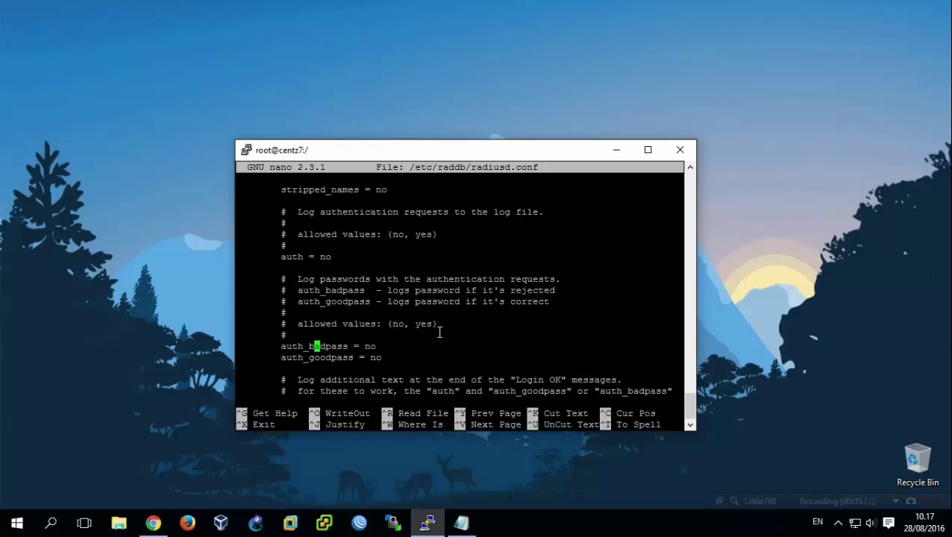
{"action": "key", "text": "Delete"}
{"action": "key", "text": "Delete"}
{"action": "type", "text": "yes"}
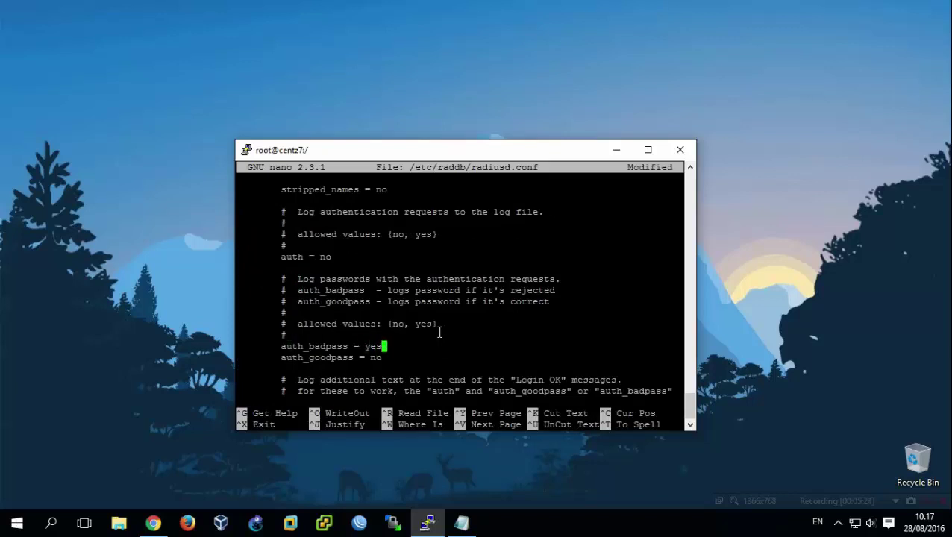
Set auth_goodpass and auth to yes, save radiusd.conf and exit nano.
{"action": "key", "text": "Down"}
{"action": "key", "text": "Left"}
{"action": "key", "text": "Left"}
{"action": "type", "text": "yes"}
{"action": "key", "text": "Up"}
{"action": "key", "text": "Up"}
{"action": "key", "text": "Up"}
{"action": "key", "text": "Up"}
{"action": "key", "text": "Up"}
{"action": "key", "text": "Up"}
{"action": "key", "text": "Up"}
{"action": "key", "text": "Up"}
{"action": "key", "text": "Left"}
{"action": "key", "text": "BackSpace"}
{"action": "key", "text": "BackSpace"}
{"action": "type", "text": "yes"}
{"action": "key", "text": "ctrl+o"}
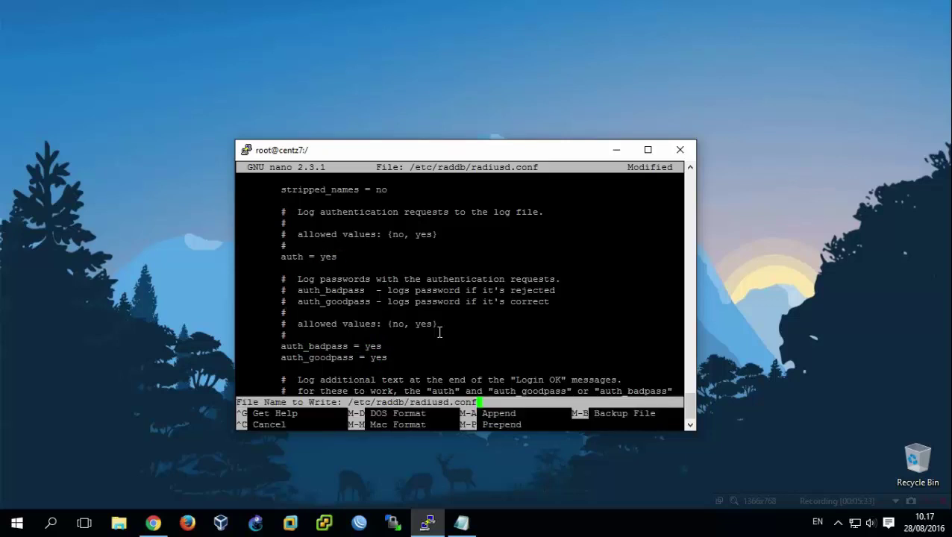
{"action": "key", "text": "Return"}
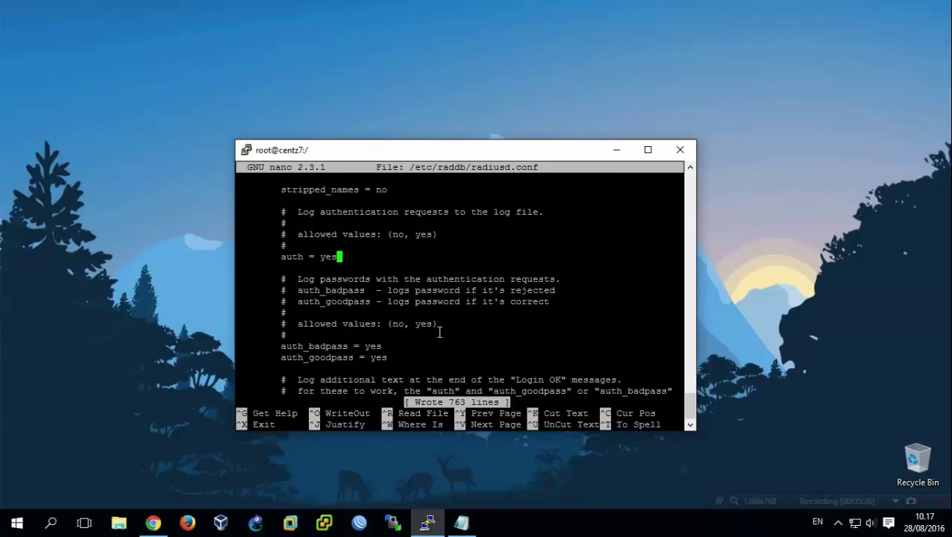
{"action": "key", "text": "ctrl+x"}
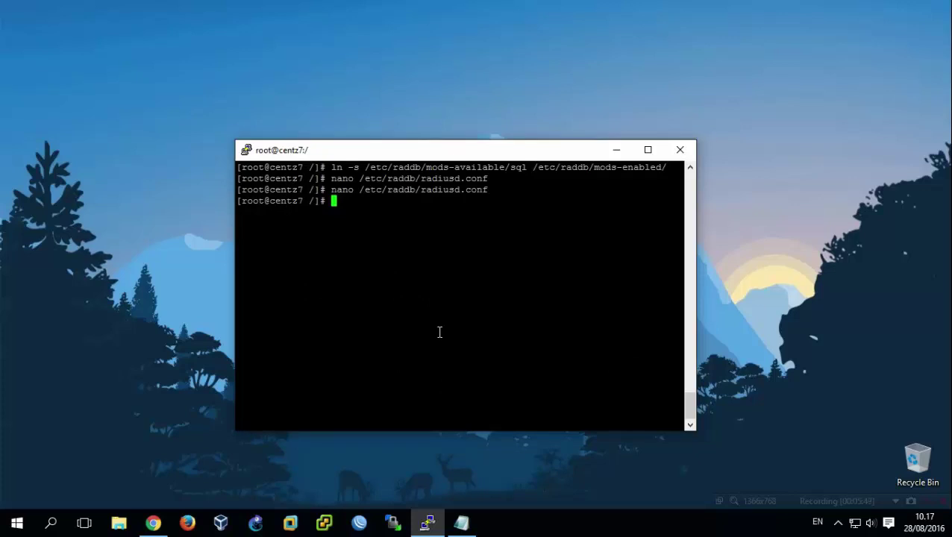
Open /etc/raddb/sites-available/default in nano.
{"action": "type", "text": "nano /etc/raddb/"}
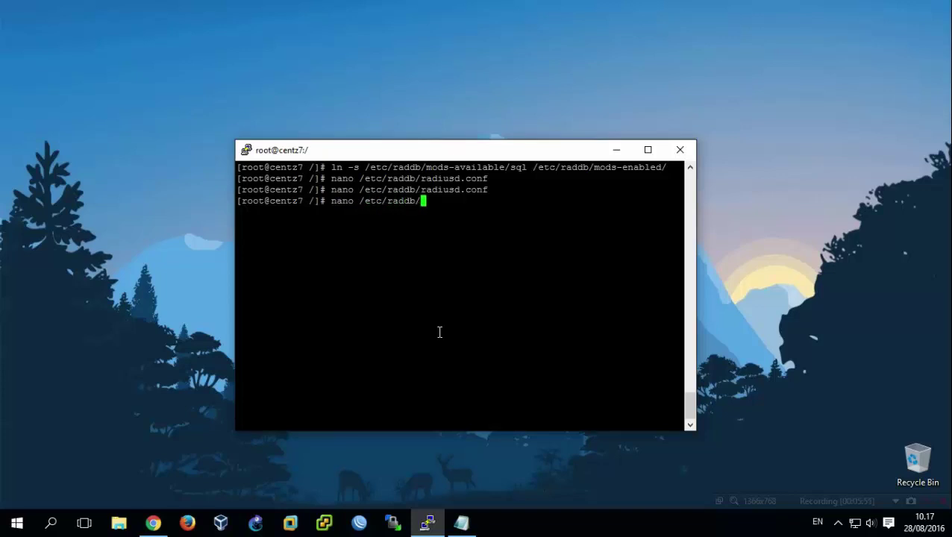
{"action": "type", "text": "sites-"}
{"action": "type", "text": "a"}
{"action": "key", "text": "Tab"}
{"action": "type", "text": "defa"}
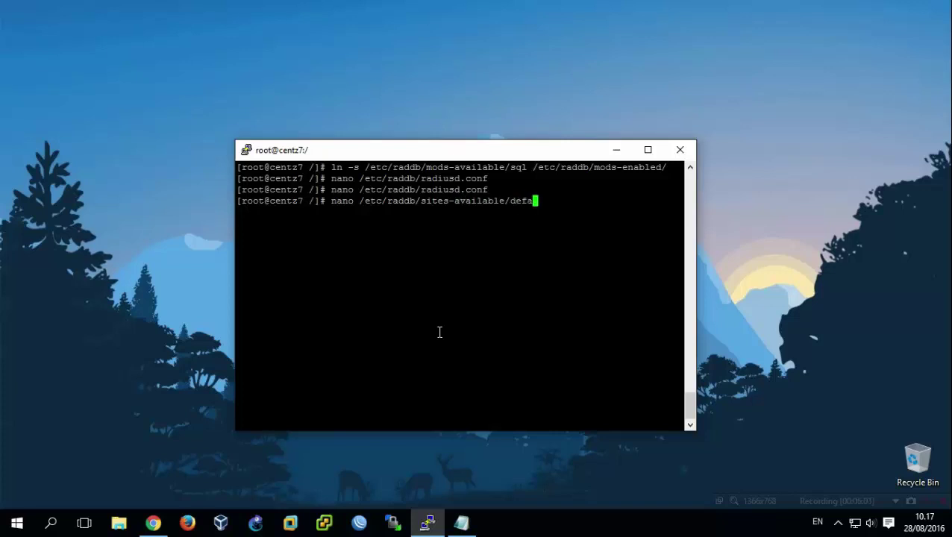
{"action": "key", "text": "Tab"}
{"action": "key", "text": "Return"}
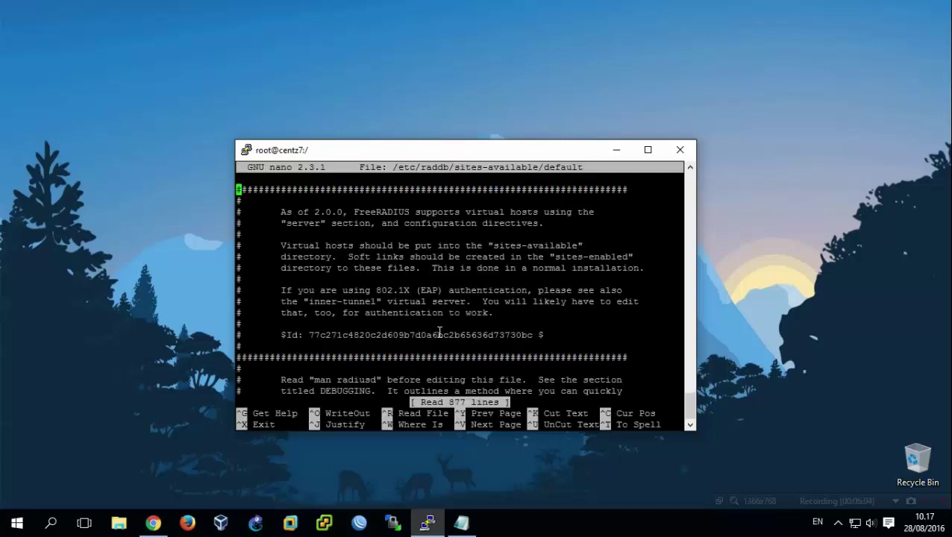
Enable sql in the authorize section by removing the dash before it.
{"action": "key", "text": "ctrl+w"}
{"action": "type", "text": "authori"}
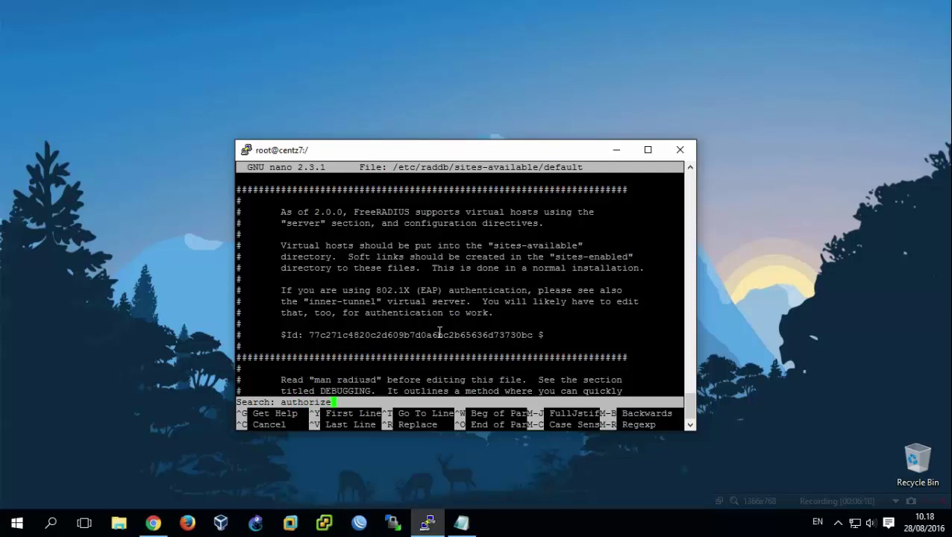
{"action": "type", "text": "ze"}
{"action": "key", "text": "Return"}
{"action": "key", "text": "Down"}
{"action": "key", "text": "Down"}
{"action": "key", "text": "Down"}
{"action": "key", "text": "Down"}
{"action": "key", "text": "Down"}
{"action": "key", "text": "Down"}
{"action": "key", "text": "Down"}
{"action": "key", "text": "Down"}
{"action": "key", "text": "Down"}
{"action": "key", "text": "Down"}
{"action": "key", "text": "Down"}
{"action": "key", "text": "Down"}
{"action": "key", "text": "Down"}
{"action": "key", "text": "Down"}
{"action": "key", "text": "Down"}
{"action": "key", "text": "Down"}
{"action": "key", "text": "Down"}
{"action": "key", "text": "Down"}
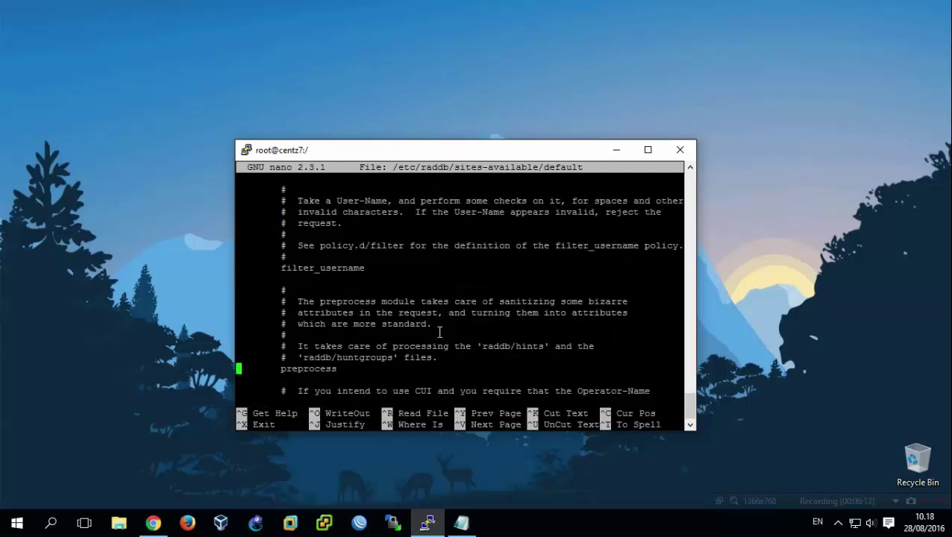
{"action": "key", "text": "Down"}
{"action": "key", "text": "Down"}
{"action": "key", "text": "Down"}
{"action": "key", "text": "Down"}
{"action": "key", "text": "Down"}
{"action": "key", "text": "Down"}
{"action": "key", "text": "Down"}
{"action": "key", "text": "Down"}
{"action": "key", "text": "Down"}
{"action": "key", "text": "Down"}
{"action": "key", "text": "Down"}
{"action": "key", "text": "Down"}
{"action": "key", "text": "Down"}
{"action": "key", "text": "Down"}
{"action": "key", "text": "Down"}
{"action": "key", "text": "Down"}
{"action": "key", "text": "Down"}
{"action": "key", "text": "Down"}
{"action": "type", "text": "#"}
{"action": "key", "text": "Down"}
{"action": "key", "text": "Down"}
{"action": "key", "text": "Down"}
{"action": "key", "text": "Down"}
{"action": "key", "text": "Down"}
{"action": "key", "text": "Down"}
{"action": "key", "text": "Down"}
{"action": "key", "text": "Down"}
{"action": "key", "text": "Down"}
{"action": "key", "text": "Down"}
{"action": "key", "text": "Down"}
{"action": "key", "text": "Down"}
{"action": "key", "text": "Down"}
{"action": "key", "text": "Down"}
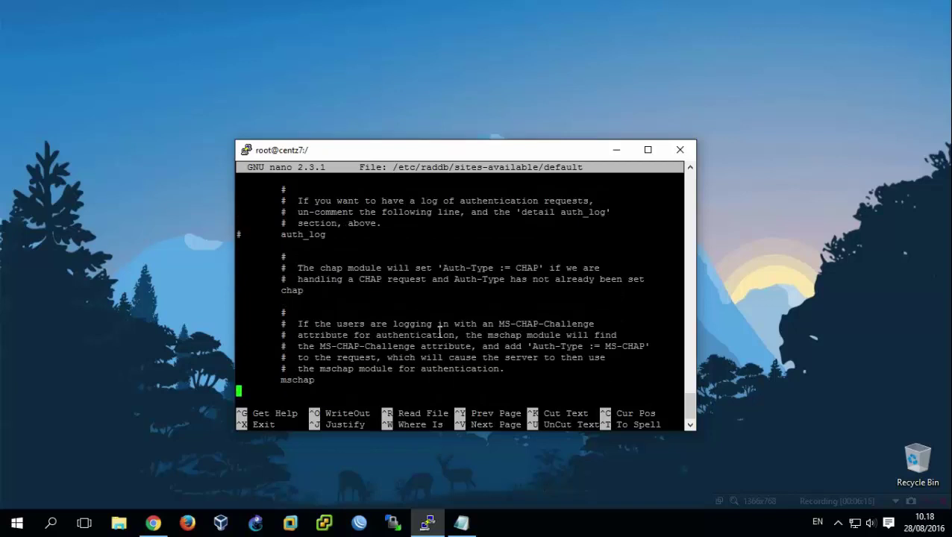
{"action": "key", "text": "Down"}
{"action": "key", "text": "Down"}
{"action": "key", "text": "Down"}
{"action": "key", "text": "Down"}
{"action": "key", "text": "Down"}
{"action": "key", "text": "Down"}
{"action": "key", "text": "Down"}
{"action": "key", "text": "Down"}
{"action": "key", "text": "Down"}
{"action": "key", "text": "Down"}
{"action": "key", "text": "Down"}
{"action": "key", "text": "Down"}
{"action": "key", "text": "Down"}
{"action": "key", "text": "Down"}
{"action": "key", "text": "Down"}
{"action": "key", "text": "Down"}
{"action": "key", "text": "Down"}
{"action": "key", "text": "Down"}
{"action": "key", "text": "Down"}
{"action": "key", "text": "Down"}
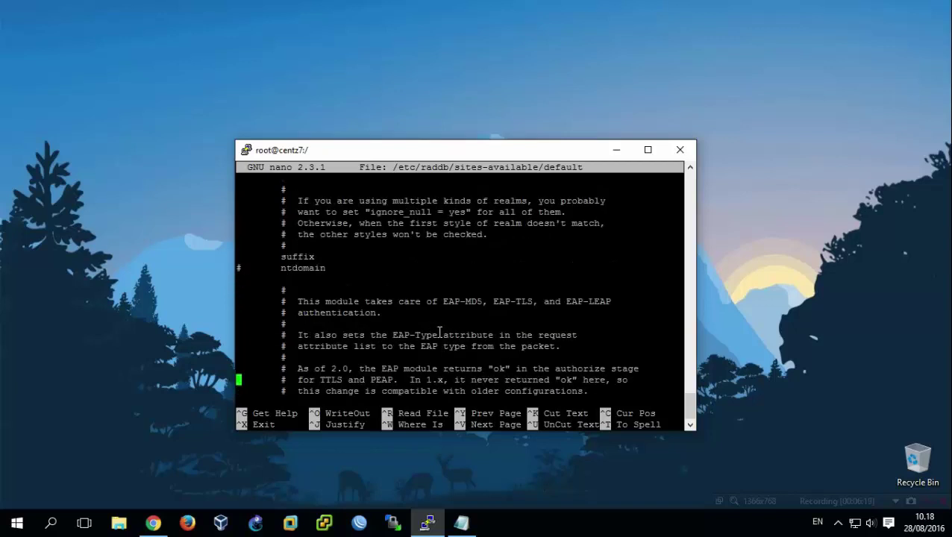
{"action": "key", "text": "Down"}
{"action": "key", "text": "Down"}
{"action": "key", "text": "Down"}
{"action": "key", "text": "Down"}
{"action": "key", "text": "Down"}
{"action": "key", "text": "Down"}
{"action": "key", "text": "Down"}
{"action": "key", "text": "Down"}
{"action": "key", "text": "Down"}
{"action": "key", "text": "Down"}
{"action": "key", "text": "Down"}
{"action": "key", "text": "Down"}
{"action": "key", "text": "Down"}
{"action": "key", "text": "Down"}
{"action": "key", "text": "Down"}
{"action": "key", "text": "Down"}
{"action": "key", "text": "Down"}
{"action": "key", "text": "Down"}
{"action": "key", "text": "Down"}
{"action": "key", "text": "Down"}
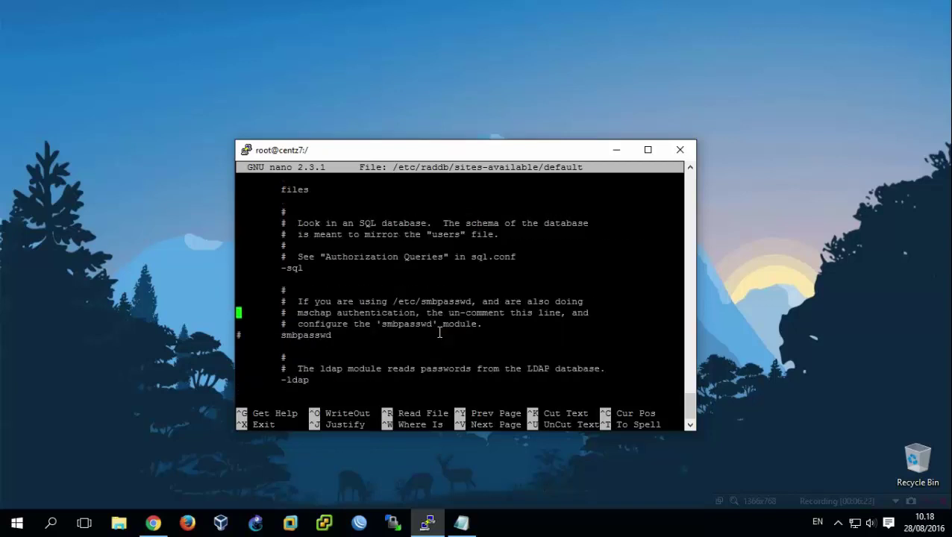
{"action": "key", "text": "Up"}
{"action": "key", "text": "Up"}
{"action": "key", "text": "Up"}
{"action": "key", "text": "Up"}
{"action": "key", "text": "Right"}
{"action": "key", "text": "Delete"}
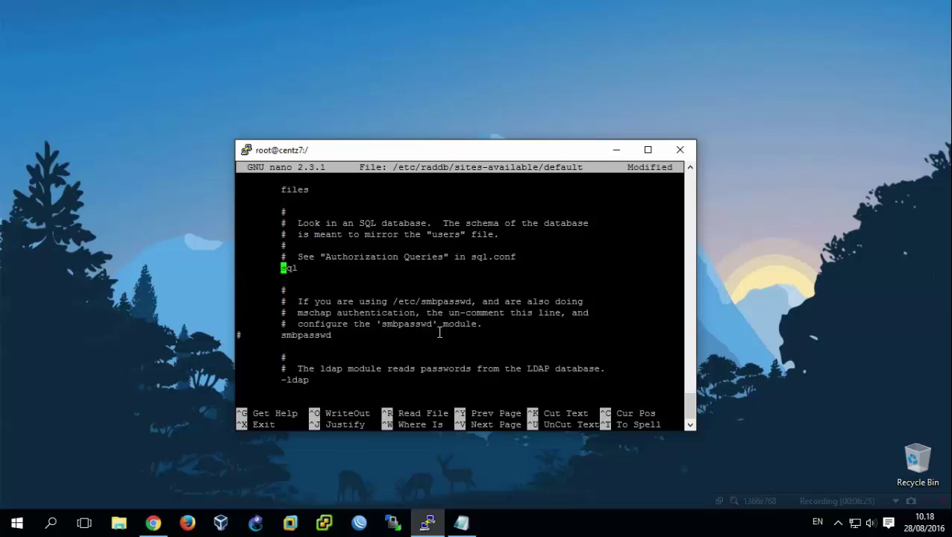
Enable sql in the accounting section by deleting its leading dash.
{"action": "key", "text": "ctrl+w"}
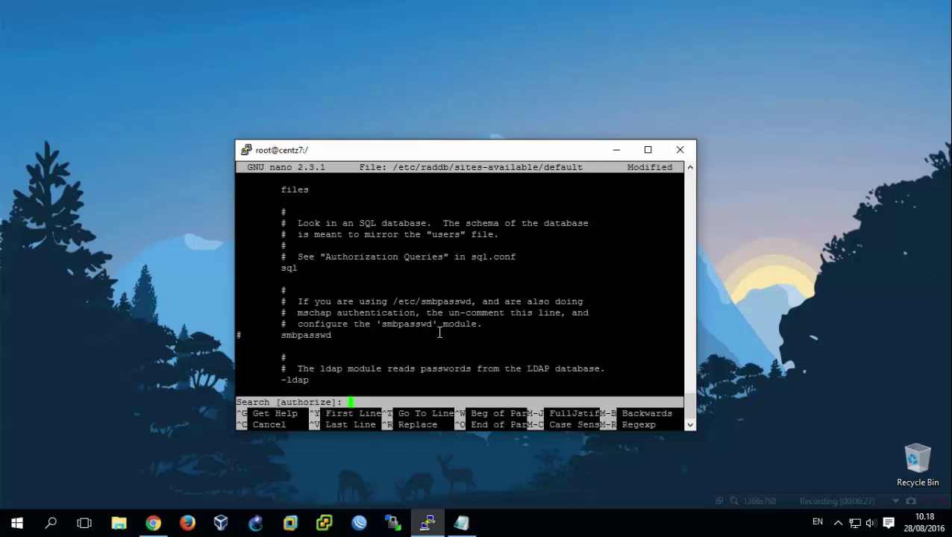
{"action": "type", "text": "accounting"}
{"action": "key", "text": "Return"}
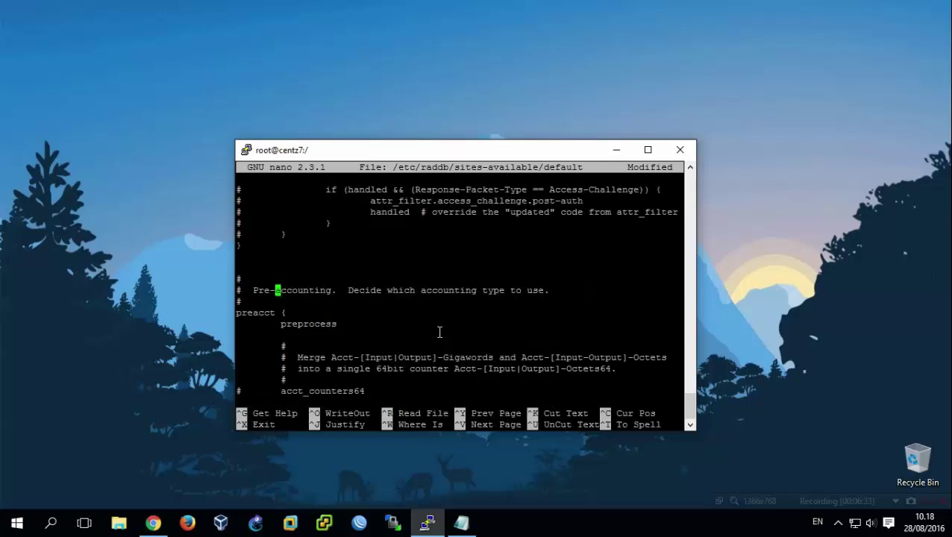
{"action": "key", "text": "Down"}
{"action": "key", "text": "Down"}
{"action": "key", "text": "Down"}
{"action": "key", "text": "Down"}
{"action": "key", "text": "Down"}
{"action": "key", "text": "ctrl+w"}
{"action": "key", "text": "Return"}
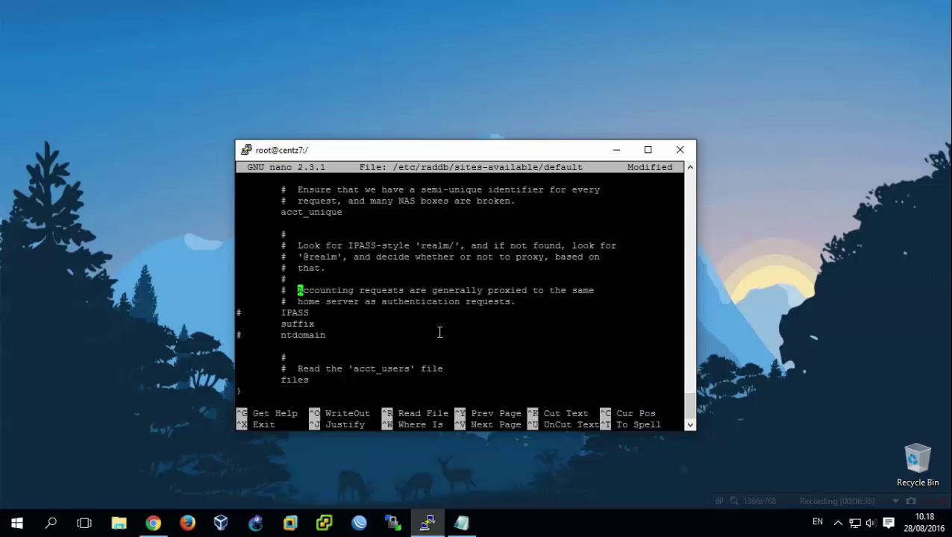
{"action": "key", "text": "Down"}
{"action": "key", "text": "ctrl+v"}
{"action": "key", "text": "Down"}
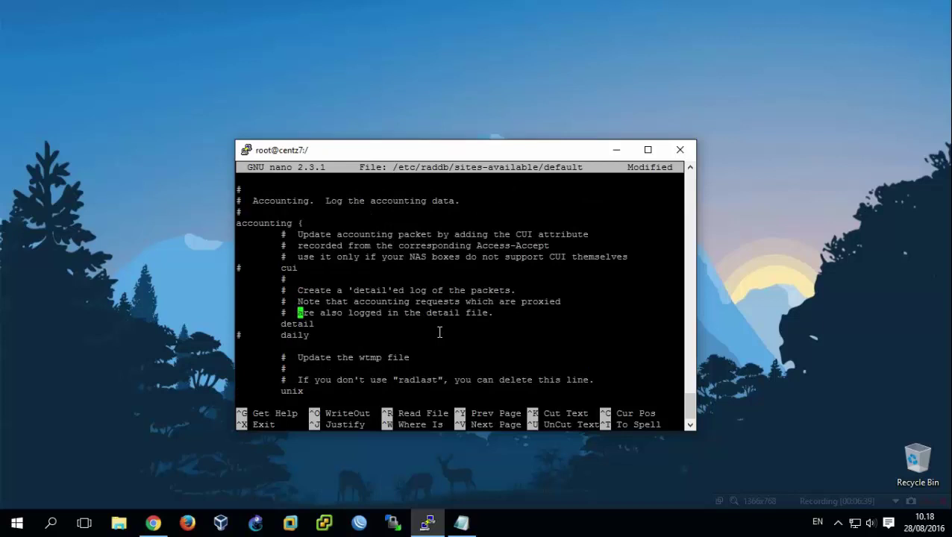
{"action": "key", "text": "Down"}
{"action": "key", "text": "Down"}
{"action": "key", "text": "Down"}
{"action": "key", "text": "Down"}
{"action": "key", "text": "Down"}
{"action": "key", "text": "Down"}
{"action": "key", "text": "Down"}
{"action": "key", "text": "Down"}
{"action": "key", "text": "Down"}
{"action": "key", "text": "Down"}
{"action": "key", "text": "ctrl+v"}
{"action": "key", "text": "Up"}
{"action": "key", "text": "Up"}
{"action": "key", "text": "Up"}
{"action": "key", "text": "Up"}
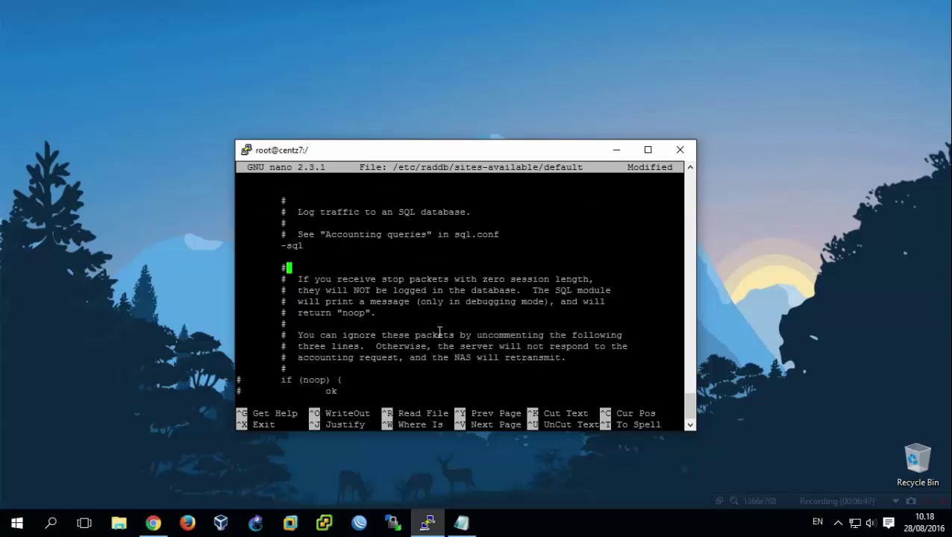
{"action": "key", "text": "Up"}
{"action": "key", "text": "Up"}
{"action": "key", "text": "BackSpace"}
Uncomment sql in the session section.
{"action": "key", "text": "ctrl+w"}
{"action": "type", "text": "session"}
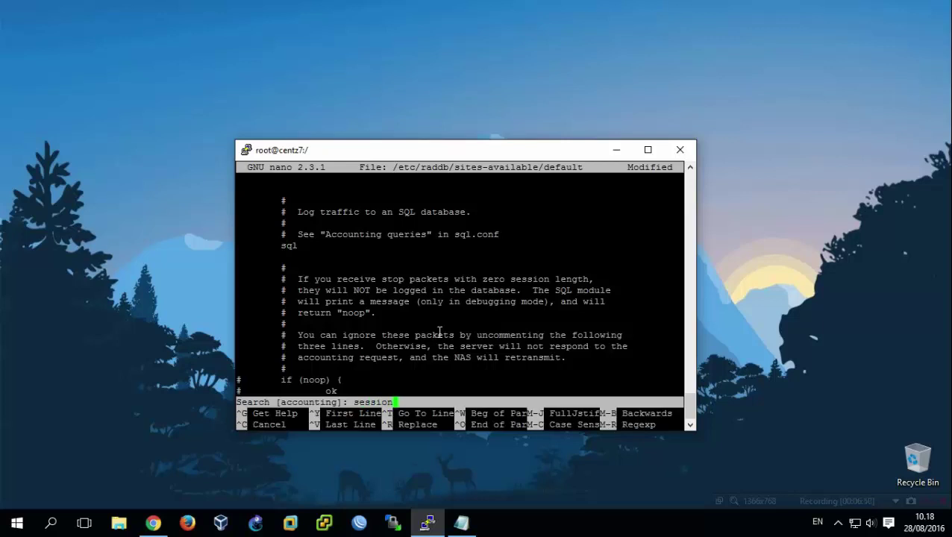
{"action": "key", "text": "Return"}
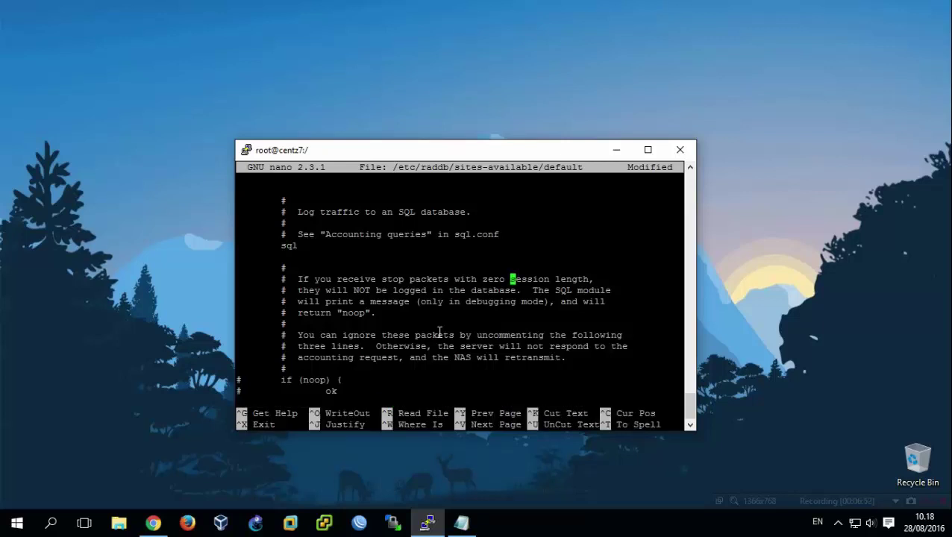
{"action": "key", "text": "ctrl+w"}
{"action": "key", "text": "Return"}
{"action": "key", "text": "Down"}
{"action": "key", "text": "Down"}
{"action": "key", "text": "Down"}
{"action": "key", "text": "Down"}
{"action": "key", "text": "Down"}
{"action": "key", "text": "Down"}
{"action": "key", "text": "Down"}
{"action": "key", "text": "Down"}
{"action": "key", "text": "Down"}
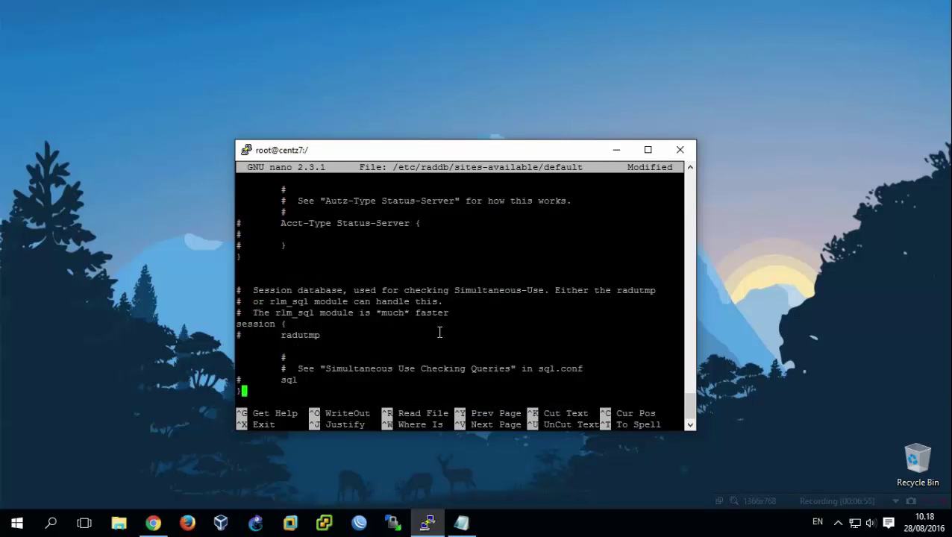
{"action": "key", "text": "Up"}
{"action": "key", "text": "BackSpace"}
{"action": "key", "text": "Down"}
{"action": "key", "text": "Down"}
{"action": "key", "text": "Down"}
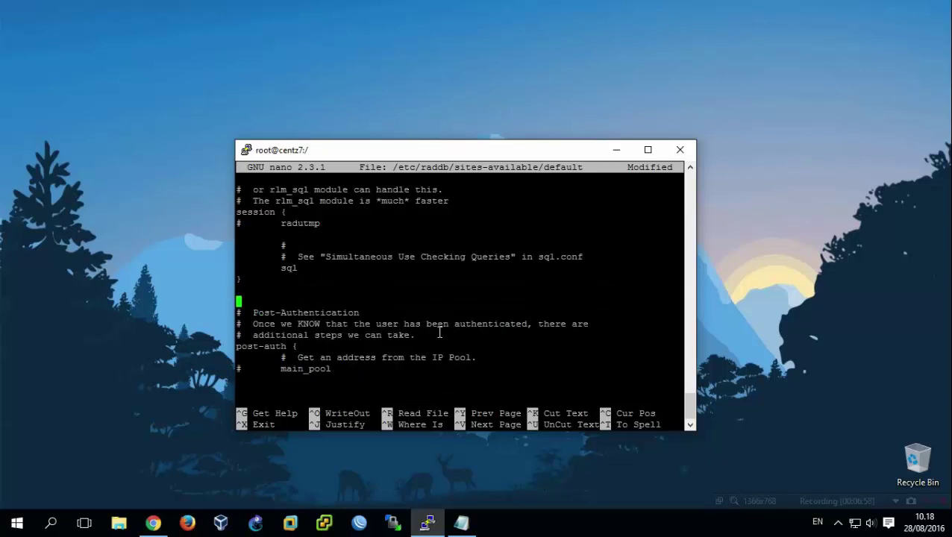
Enable sql in the post-auth section by deleting its dash.
{"action": "key", "text": "Down"}
{"action": "key", "text": "Down"}
{"action": "key", "text": "Down"}
{"action": "key", "text": "Down"}
{"action": "key", "text": "Down"}
{"action": "key", "text": "Down"}
{"action": "key", "text": "Down"}
{"action": "key", "text": "Down"}
{"action": "key", "text": "Down"}
{"action": "key", "text": "Down"}
{"action": "key", "text": "Down"}
{"action": "key", "text": "Down"}
{"action": "key", "text": "Down"}
{"action": "key", "text": "Down"}
{"action": "key", "text": "Down"}
{"action": "key", "text": "Down"}
{"action": "key", "text": "Down"}
{"action": "key", "text": "Down"}
{"action": "key", "text": "Down"}
{"action": "key", "text": "Down"}
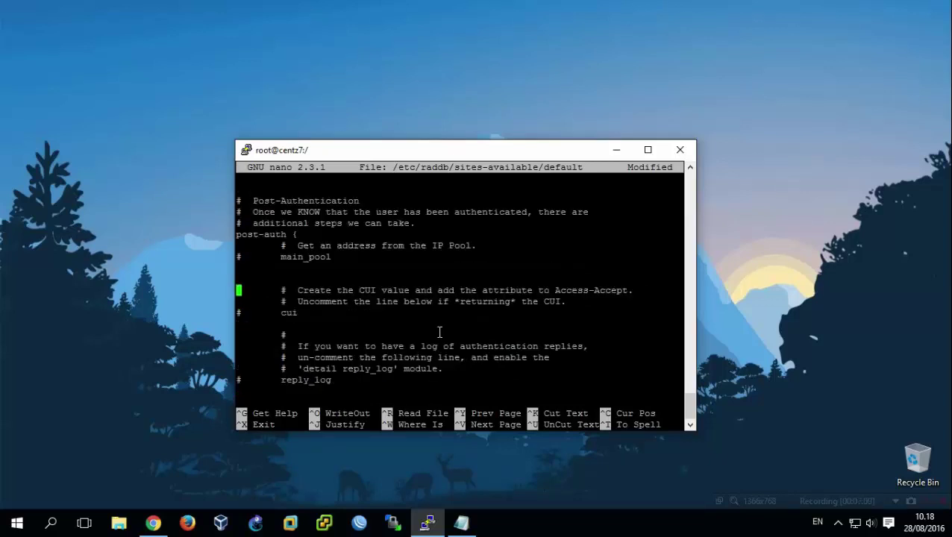
{"action": "key", "text": "Down"}
{"action": "key", "text": "Down"}
{"action": "key", "text": "Up"}
{"action": "key", "text": "Right"}
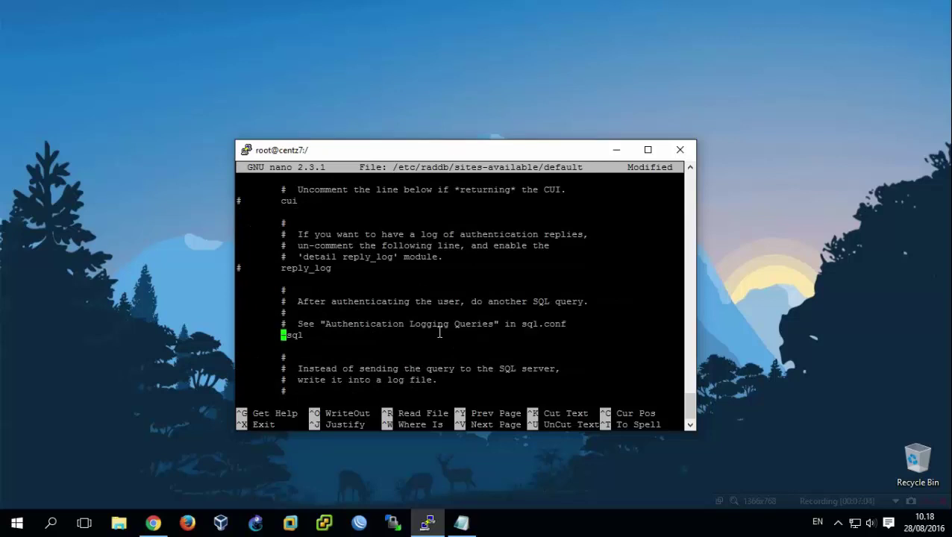
{"action": "key", "text": "Delete"}
{"action": "key", "text": "Down"}
{"action": "key", "text": "Down"}
{"action": "key", "text": "Down"}
{"action": "key", "text": "Down"}
{"action": "key", "text": "Down"}
{"action": "key", "text": "Down"}
{"action": "key", "text": "Down"}
{"action": "key", "text": "Down"}
{"action": "key", "text": "Down"}
{"action": "key", "text": "Down"}
{"action": "key", "text": "Down"}
{"action": "key", "text": "Down"}
{"action": "key", "text": "Down"}
{"action": "key", "text": "Down"}
{"action": "key", "text": "Down"}
{"action": "key", "text": "Down"}
{"action": "key", "text": "Down"}
{"action": "key", "text": "Down"}
{"action": "key", "text": "Down"}
{"action": "key", "text": "Down"}
{"action": "key", "text": "Down"}
{"action": "key", "text": "Down"}
{"action": "key", "text": "Down"}
{"action": "key", "text": "Down"}
{"action": "key", "text": "Down"}
{"action": "key", "text": "Down"}
{"action": "key", "text": "Down"}
{"action": "key", "text": "Down"}
{"action": "key", "text": "Down"}
{"action": "key", "text": "Down"}
{"action": "key", "text": "Down"}
{"action": "key", "text": "Down"}
{"action": "key", "text": "Down"}
{"action": "key", "text": "Down"}
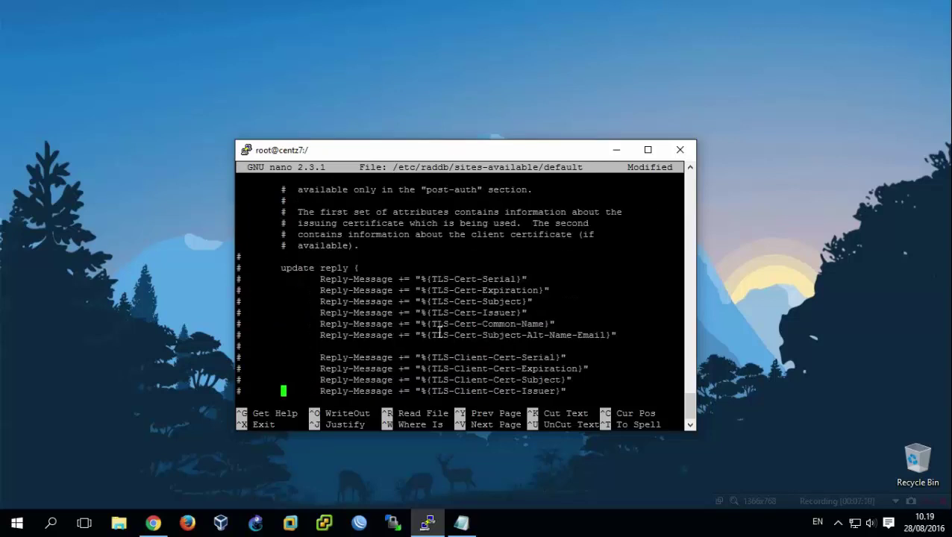
Enable sql under Post-Auth-Type REJECT and save the file.
{"action": "key", "text": "ctrl+w"}
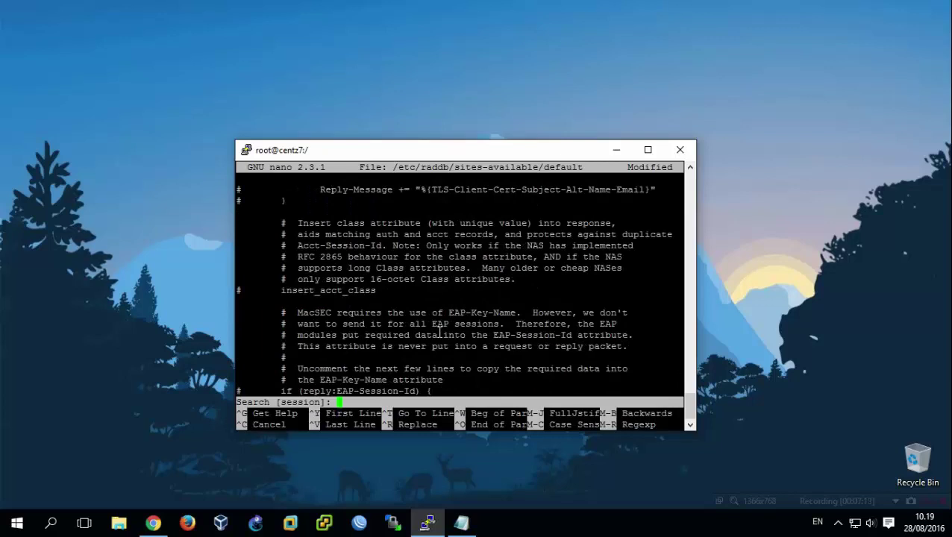
{"action": "type", "text": "post-auth-ty"}
{"action": "key", "text": "Return"}
{"action": "key", "text": "Down"}
{"action": "key", "text": "Down"}
{"action": "key", "text": "Right"}
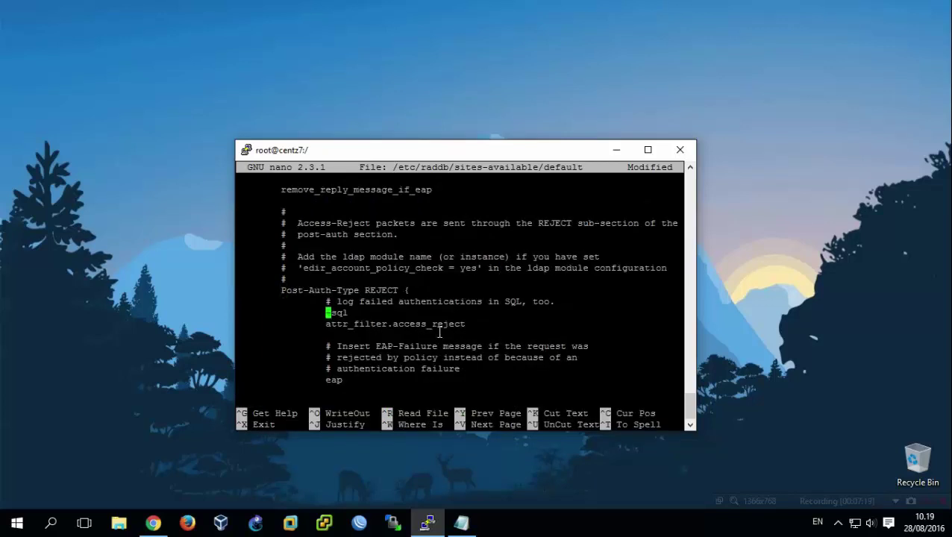
{"action": "key", "text": "Delete"}
{"action": "key", "text": "ctrl+o"}
{"action": "key", "text": "Return"}
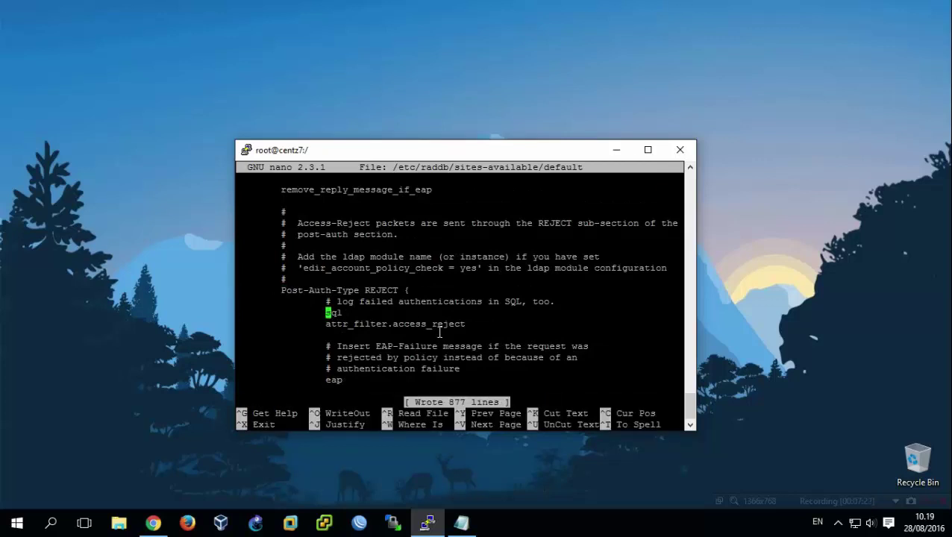
{"action": "key", "text": "Down"}
{"action": "key", "text": "Down"}
Exit nano and open /etc/raddb/mods-available/sql for editing.
{"action": "key", "text": "ctrl+x"}
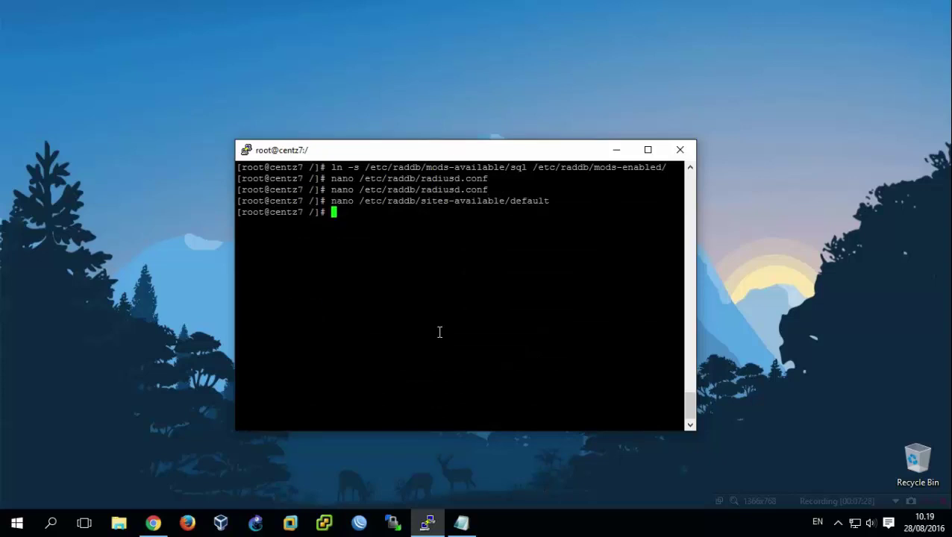
{"action": "key", "text": "Up"}
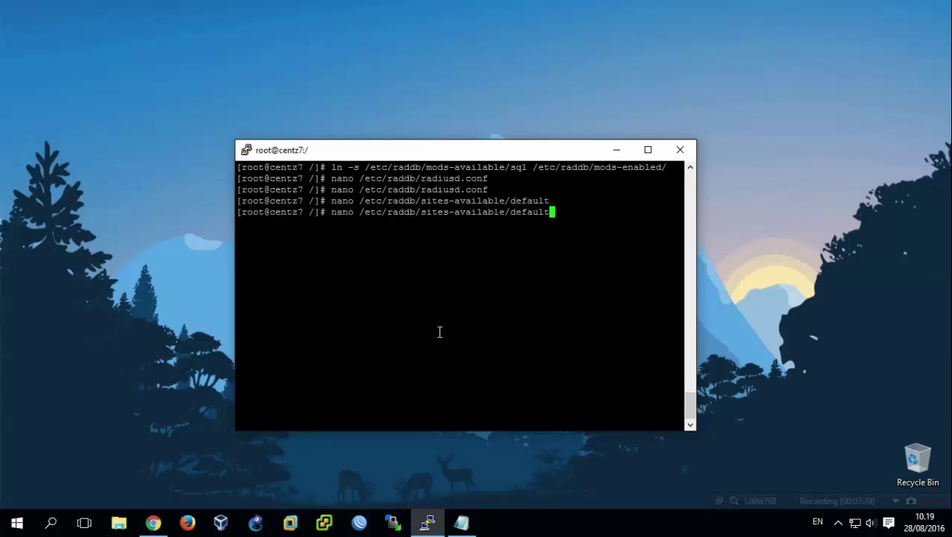
{"action": "key", "text": "BackSpace"}
{"action": "key", "text": "BackSpace"}
{"action": "key", "text": "BackSpace"}
{"action": "key", "text": "BackSpace"}
{"action": "key", "text": "BackSpace"}
{"action": "key", "text": "BackSpace"}
{"action": "key", "text": "BackSpace"}
{"action": "key", "text": "BackSpace"}
{"action": "key", "text": "BackSpace"}
{"action": "key", "text": "BackSpace"}
{"action": "key", "text": "BackSpace"}
{"action": "key", "text": "BackSpace"}
{"action": "key", "text": "BackSpace"}
{"action": "key", "text": "BackSpace"}
{"action": "key", "text": "BackSpace"}
{"action": "key", "text": "BackSpace"}
{"action": "key", "text": "BackSpace"}
{"action": "key", "text": "BackSpace"}
{"action": "key", "text": "BackSpace"}
{"action": "key", "text": "BackSpace"}
{"action": "type", "text": "mods-"}
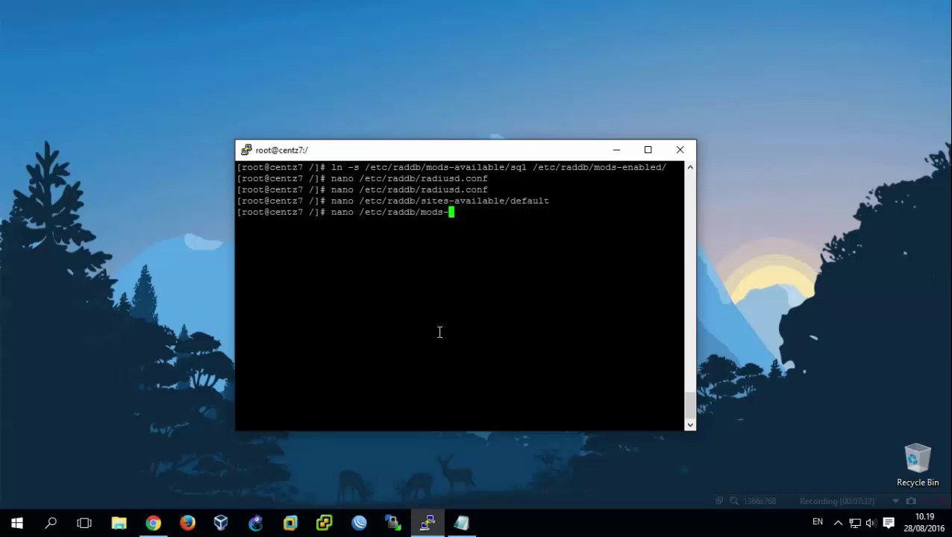
{"action": "type", "text": "ava"}
{"action": "key", "text": "Tab"}
{"action": "type", "text": "sql"}
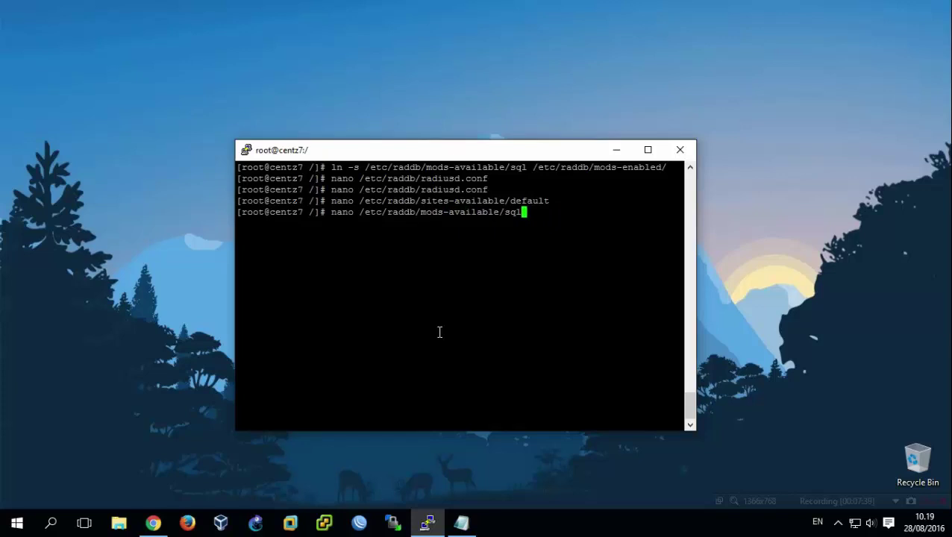
{"action": "key", "text": "Return"}
Change the driver from rlm_sql_null to rlm_sql_mysql.
{"action": "key", "text": "Down"}
{"action": "key", "text": "Down"}
{"action": "key", "text": "Down"}
{"action": "key", "text": "Down"}
{"action": "key", "text": "Down"}
{"action": "key", "text": "Down"}
{"action": "key", "text": "Down"}
{"action": "key", "text": "Down"}
{"action": "key", "text": "Down"}
{"action": "key", "text": "Down"}
{"action": "key", "text": "Down"}
{"action": "key", "text": "Down"}
{"action": "key", "text": "Down"}
{"action": "key", "text": "Down"}
{"action": "key", "text": "Down"}
{"action": "key", "text": "Down"}
{"action": "key", "text": "Down"}
{"action": "key", "text": "Down"}
{"action": "key", "text": "Down"}
{"action": "key", "text": "Down"}
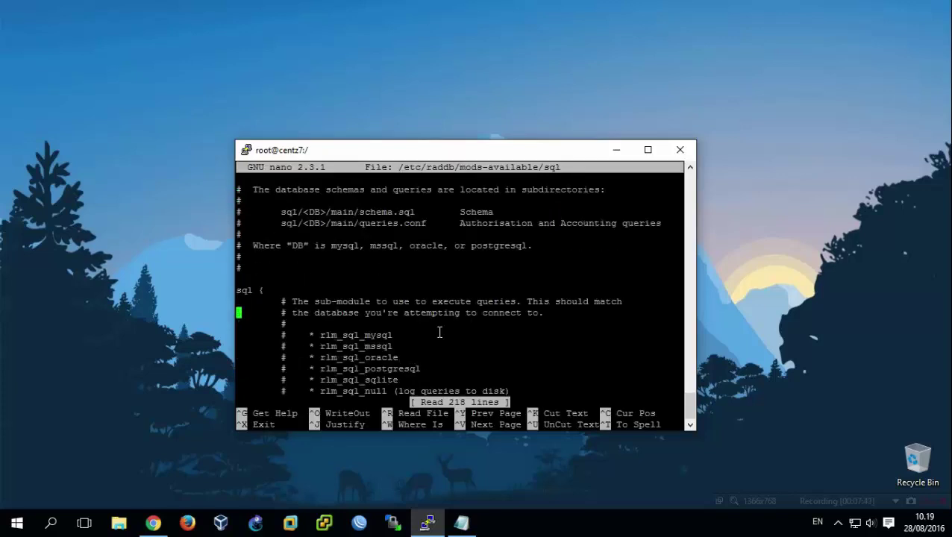
{"action": "key", "text": "Down"}
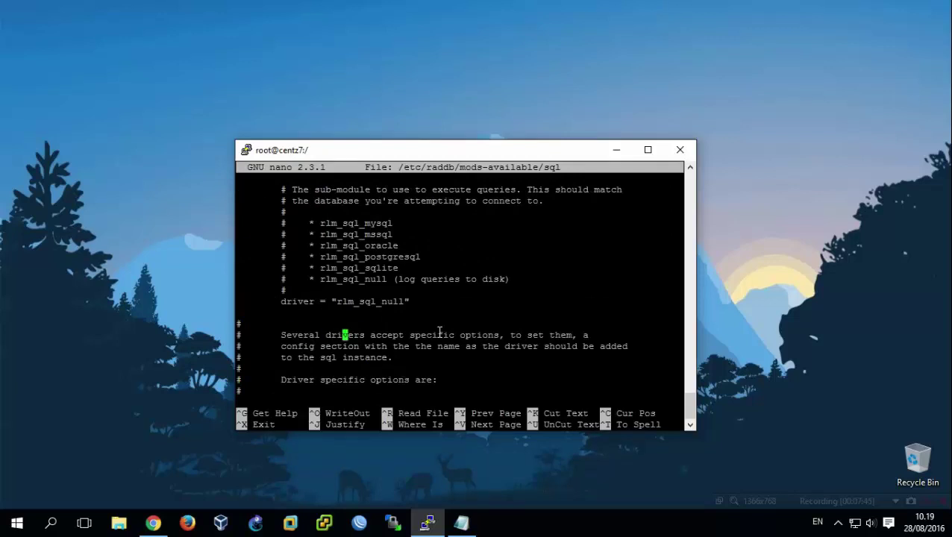
{"action": "key", "text": "Up"}
{"action": "key", "text": "Right"}
{"action": "key", "text": "Right"}
{"action": "key", "text": "Right"}
{"action": "key", "text": "Delete"}
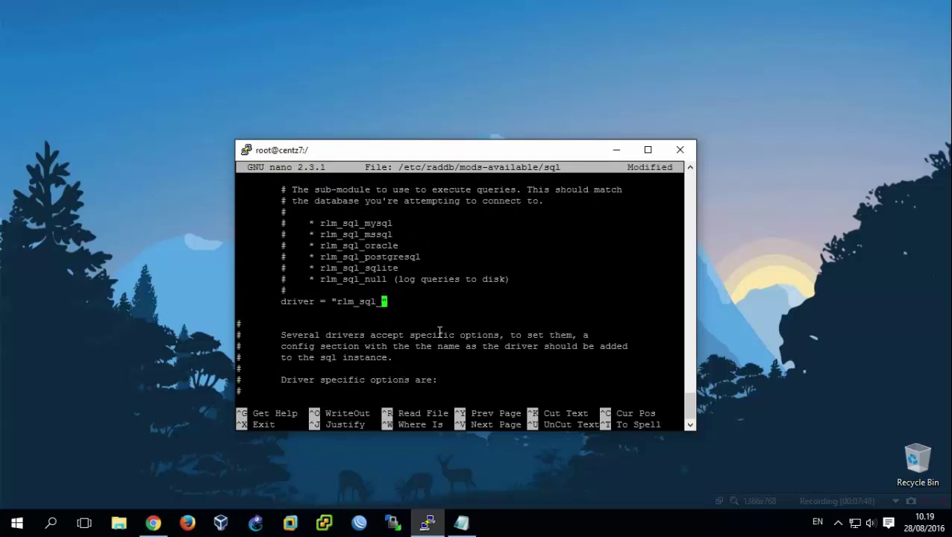
{"action": "type", "text": "mysql"}
Uncomment the server, port, login and password lines and set a new password.
{"action": "key", "text": "Down"}
{"action": "key", "text": "Down"}
{"action": "key", "text": "Down"}
{"action": "key", "text": "Down"}
{"action": "key", "text": "Down"}
{"action": "key", "text": "Down"}
{"action": "key", "text": "Down"}
{"action": "key", "text": "Down"}
{"action": "key", "text": "Down"}
{"action": "key", "text": "Down"}
{"action": "key", "text": "Down"}
{"action": "key", "text": "Down"}
{"action": "key", "text": "Down"}
{"action": "key", "text": "Down"}
{"action": "key", "text": "Down"}
{"action": "key", "text": "Down"}
{"action": "key", "text": "Down"}
{"action": "key", "text": "Down"}
{"action": "key", "text": "Down"}
{"action": "key", "text": "Down"}
{"action": "key", "text": "Down"}
{"action": "key", "text": "Down"}
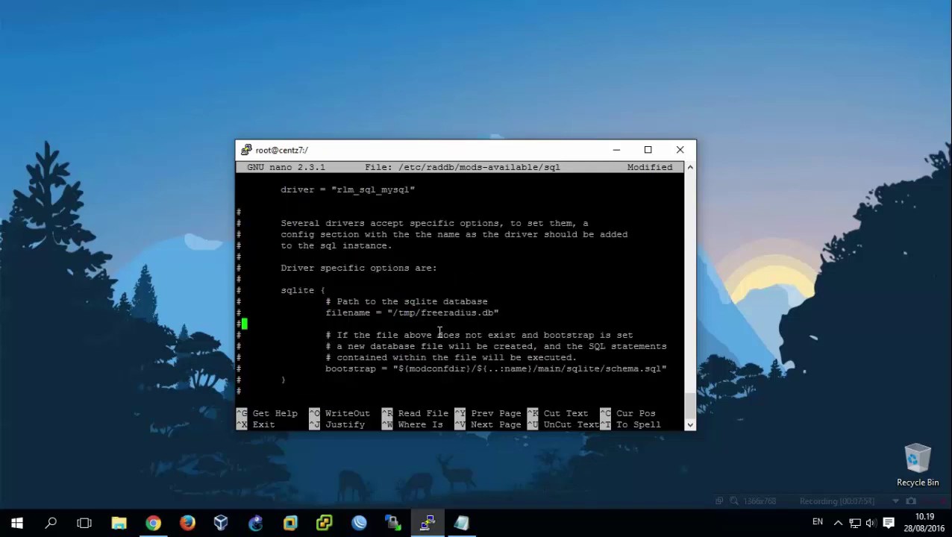
{"action": "key", "text": "Down"}
{"action": "key", "text": "Down"}
{"action": "key", "text": "Down"}
{"action": "key", "text": "Down"}
{"action": "key", "text": "Down"}
{"action": "key", "text": "Down"}
{"action": "key", "text": "Down"}
{"action": "key", "text": "Down"}
{"action": "key", "text": "Down"}
{"action": "key", "text": "Down"}
{"action": "key", "text": "Down"}
{"action": "key", "text": "Down"}
{"action": "key", "text": "Down"}
{"action": "key", "text": "Down"}
{"action": "key", "text": "Down"}
{"action": "key", "text": "Down"}
{"action": "key", "text": "Down"}
{"action": "key", "text": "Down"}
{"action": "key", "text": "Down"}
{"action": "key", "text": "Down"}
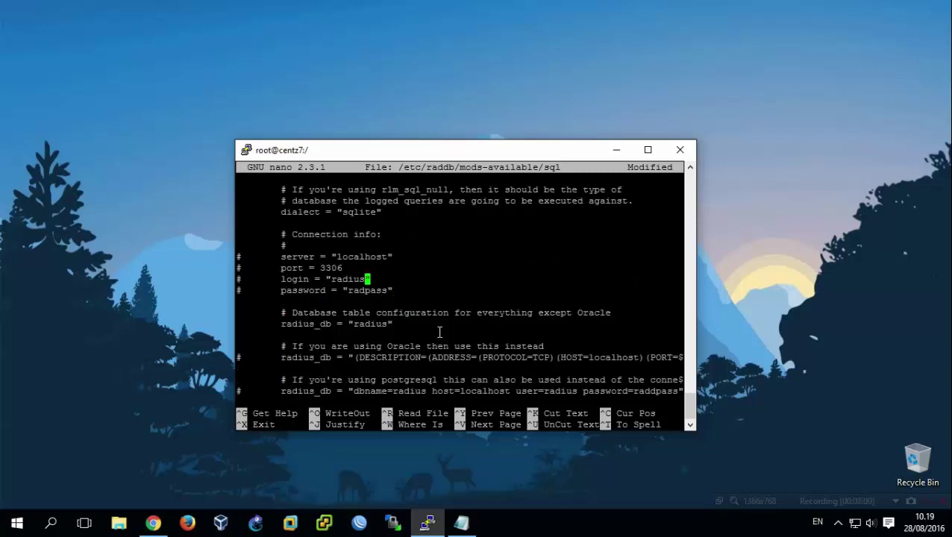
{"action": "key", "text": "Up"}
{"action": "key", "text": "Up"}
{"action": "key", "text": "Left"}
{"action": "key", "text": "Left"}
{"action": "key", "text": "Left"}
{"action": "key", "text": "Left"}
{"action": "key", "text": "Left"}
{"action": "key", "text": "Left"}
{"action": "key", "text": "Left"}
{"action": "key", "text": "Left"}
{"action": "key", "text": "Left"}
{"action": "key", "text": "Delete"}
{"action": "key", "text": "Down"}
{"action": "key", "text": "Delete"}
{"action": "key", "text": "Down"}
{"action": "key", "text": "Delete"}
{"action": "key", "text": "Down"}
{"action": "key", "text": "Delete"}
{"action": "key", "text": "Right"}
{"action": "key", "text": "Right"}
{"action": "key", "text": "Right"}
{"action": "key", "text": "Right"}
{"action": "key", "text": "Right"}
{"action": "key", "text": "Right"}
{"action": "key", "text": "Right"}
{"action": "key", "text": "Right"}
{"action": "key", "text": "Right"}
{"action": "key", "text": "Right"}
{"action": "key", "text": "Right"}
{"action": "key", "text": "Right"}
{"action": "key", "text": "Right"}
{"action": "key", "text": "Right"}
{"action": "key", "text": "Right"}
{"action": "key", "text": "Right"}
{"action": "key", "text": "Right"}
{"action": "key", "text": "Right"}
{"action": "key", "text": "Right"}
{"action": "key", "text": "Right"}
{"action": "key", "text": "BackSpace"}
{"action": "key", "text": "BackSpace"}
{"action": "key", "text": "BackSpace"}
{"action": "key", "text": "BackSpace"}
{"action": "key", "text": "BackSpace"}
{"action": "key", "text": "BackSpace"}
{"action": "type", "text": "passwd-ra"}
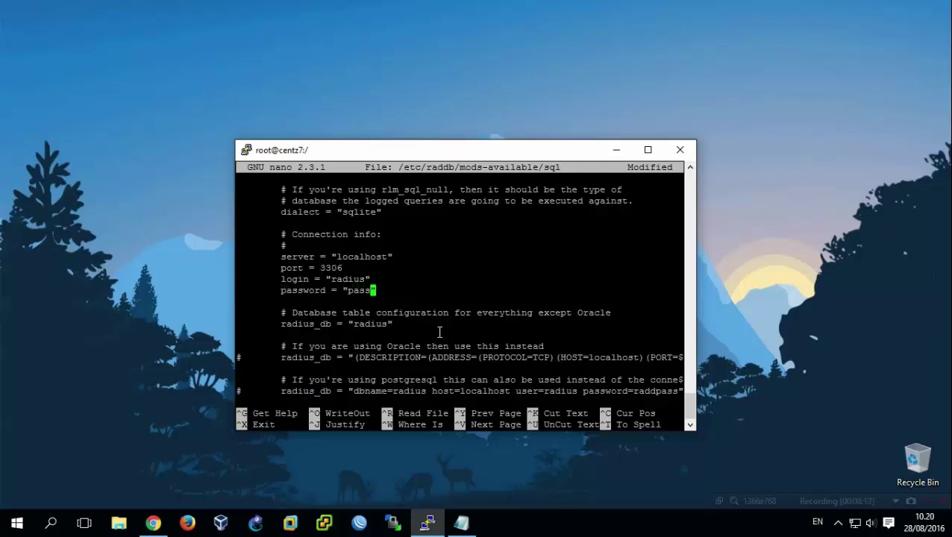
{"action": "type", "text": "dius"}
Change the dialect from sqlite to mysql.
{"action": "key", "text": "Down"}
{"action": "key", "text": "Down"}
{"action": "key", "text": "Down"}
{"action": "key", "text": "Down"}
{"action": "key", "text": "Up"}
{"action": "key", "text": "Up"}
{"action": "key", "text": "Up"}
{"action": "key", "text": "Up"}
{"action": "key", "text": "Up"}
{"action": "key", "text": "Up"}
{"action": "key", "text": "Up"}
{"action": "key", "text": "Up"}
{"action": "key", "text": "Up"}
{"action": "key", "text": "Up"}
{"action": "key", "text": "Up"}
{"action": "key", "text": "Left"}
{"action": "key", "text": "BackSpace"}
{"action": "key", "text": "BackSpace"}
{"action": "key", "text": "BackSpace"}
{"action": "key", "text": "BackSpace"}
{"action": "key", "text": "BackSpace"}
{"action": "key", "text": "BackSpace"}
{"action": "type", "text": "mysql"}
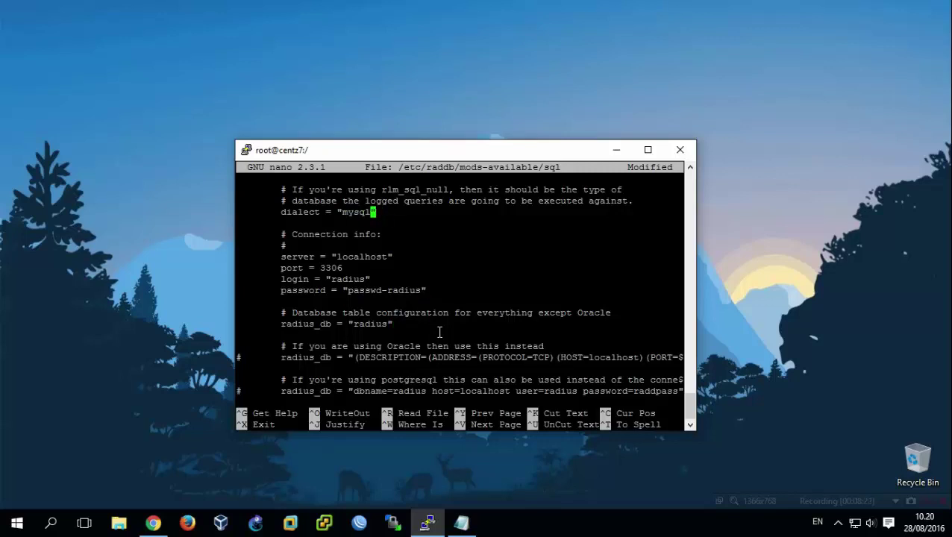
Uncomment read_clients = yes and save the sql file.
{"action": "key", "text": "Down"}
{"action": "key", "text": "Down"}
{"action": "key", "text": "Down"}
{"action": "key", "text": "Down"}
{"action": "key", "text": "Down"}
{"action": "key", "text": "Down"}
{"action": "key", "text": "Down"}
{"action": "key", "text": "Down"}
{"action": "key", "text": "Down"}
{"action": "key", "text": "Down"}
{"action": "key", "text": "Down"}
{"action": "key", "text": "Down"}
{"action": "key", "text": "Down"}
{"action": "key", "text": "Down"}
{"action": "key", "text": "Down"}
{"action": "key", "text": "Down"}
{"action": "key", "text": "Down"}
{"action": "key", "text": "Down"}
{"action": "key", "text": "Down"}
{"action": "key", "text": "Down"}
{"action": "key", "text": "Down"}
{"action": "key", "text": "Down"}
{"action": "key", "text": "Down"}
{"action": "key", "text": "Down"}
{"action": "key", "text": "Down"}
{"action": "key", "text": "Down"}
{"action": "key", "text": "Down"}
{"action": "key", "text": "Down"}
{"action": "key", "text": "Down"}
{"action": "key", "text": "Down"}
{"action": "key", "text": "Down"}
{"action": "key", "text": "Down"}
{"action": "key", "text": "Down"}
{"action": "key", "text": "Down"}
{"action": "key", "text": "Down"}
{"action": "key", "text": "Down"}
{"action": "key", "text": "Down"}
{"action": "key", "text": "Down"}
{"action": "key", "text": "Down"}
{"action": "key", "text": "Down"}
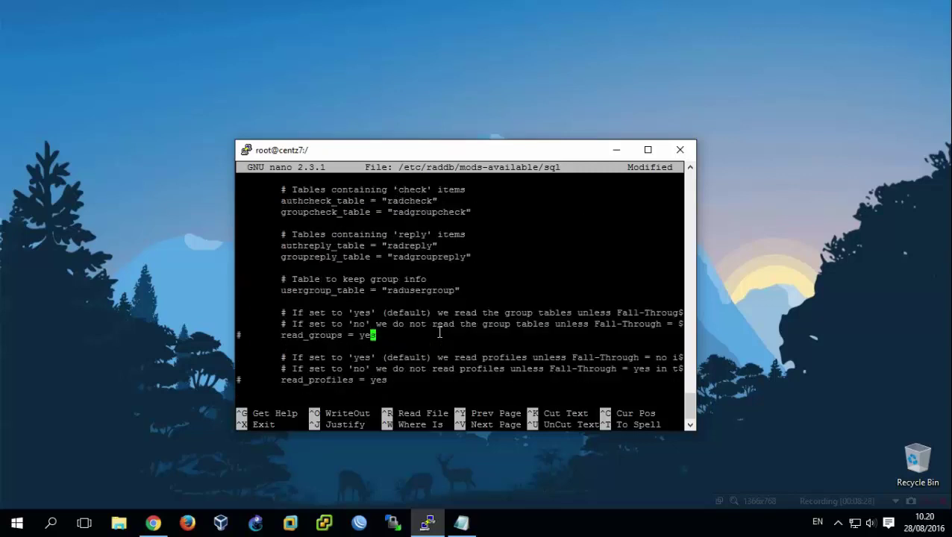
{"action": "key", "text": "Down"}
{"action": "key", "text": "Down"}
{"action": "key", "text": "Down"}
{"action": "key", "text": "Down"}
{"action": "key", "text": "Down"}
{"action": "key", "text": "Down"}
{"action": "key", "text": "Down"}
{"action": "key", "text": "Down"}
{"action": "key", "text": "Down"}
{"action": "key", "text": "Down"}
{"action": "key", "text": "Down"}
{"action": "key", "text": "Down"}
{"action": "key", "text": "Down"}
{"action": "key", "text": "Down"}
{"action": "key", "text": "Down"}
{"action": "key", "text": "Down"}
{"action": "key", "text": "Down"}
{"action": "key", "text": "Down"}
{"action": "key", "text": "Down"}
{"action": "key", "text": "Down"}
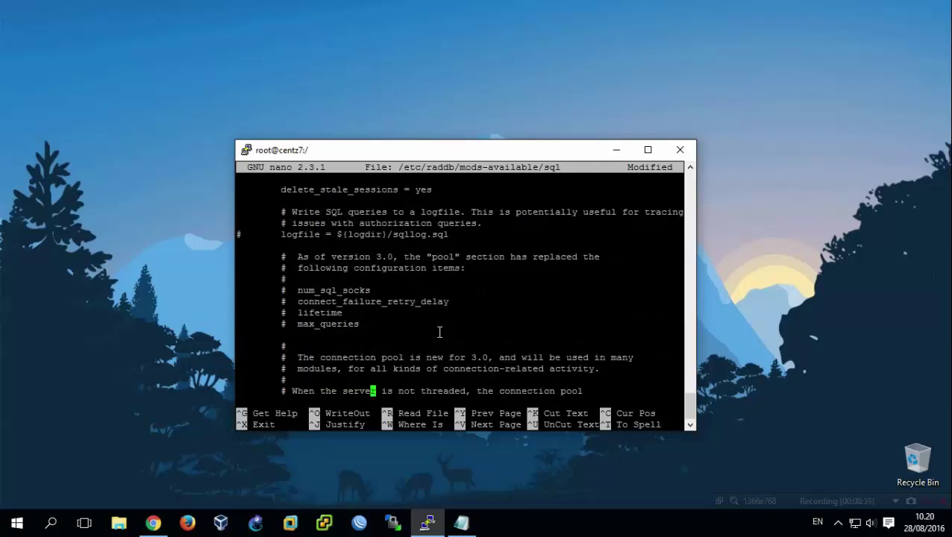
{"action": "key", "text": "Down"}
{"action": "key", "text": "Down"}
{"action": "key", "text": "Down"}
{"action": "key", "text": "Down"}
{"action": "key", "text": "Down"}
{"action": "key", "text": "Down"}
{"action": "key", "text": "Down"}
{"action": "key", "text": "Down"}
{"action": "key", "text": "Down"}
{"action": "key", "text": "Down"}
{"action": "key", "text": "Down"}
{"action": "key", "text": "Down"}
{"action": "key", "text": "Down"}
{"action": "key", "text": "Down"}
{"action": "key", "text": "Down"}
{"action": "key", "text": "Down"}
{"action": "key", "text": "Down"}
{"action": "key", "text": "Down"}
{"action": "key", "text": "Down"}
{"action": "key", "text": "Down"}
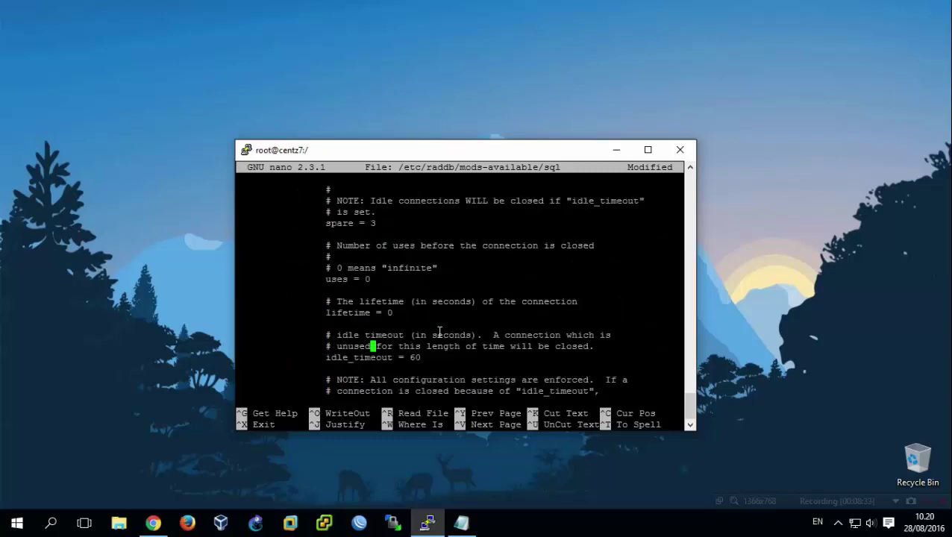
{"action": "key", "text": "Down"}
{"action": "key", "text": "Down"}
{"action": "key", "text": "Down"}
{"action": "key", "text": "Up"}
{"action": "key", "text": "Up"}
{"action": "key", "text": "Up"}
{"action": "key", "text": "Up"}
{"action": "key", "text": "Up"}
{"action": "key", "text": "Up"}
{"action": "key", "text": "Up"}
{"action": "key", "text": "Up"}
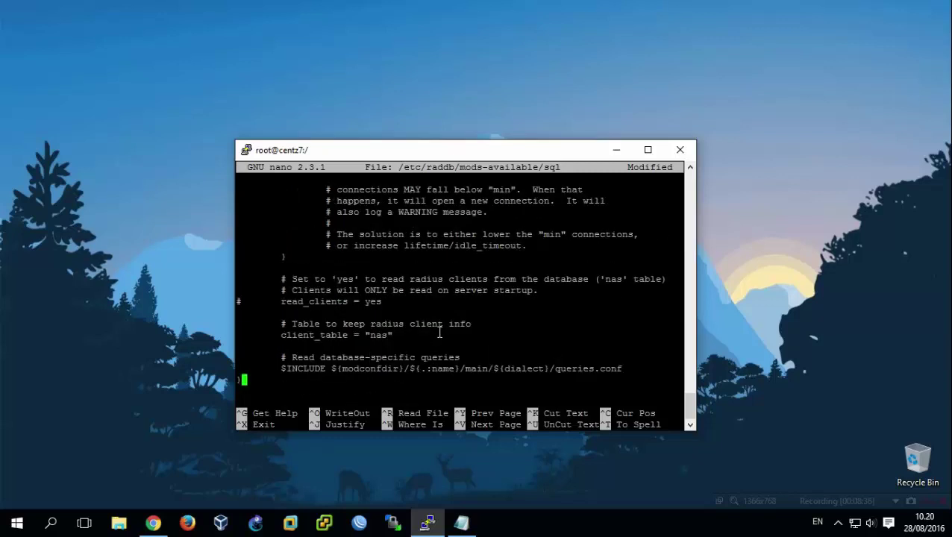
{"action": "key", "text": "Left"}
{"action": "key", "text": "Left"}
{"action": "key", "text": "Left"}
{"action": "key", "text": "Left"}
{"action": "key", "text": "Left"}
{"action": "key", "text": "Left"}
{"action": "key", "text": "Left"}
{"action": "key", "text": "Left"}
{"action": "key", "text": "Left"}
{"action": "key", "text": "Left"}
{"action": "key", "text": "Left"}
{"action": "key", "text": "Left"}
{"action": "key", "text": "Left"}
{"action": "key", "text": "Left"}
{"action": "key", "text": "Left"}
{"action": "key", "text": "Left"}
{"action": "key", "text": "Left"}
{"action": "key", "text": "Left"}
{"action": "key", "text": "Right"}
{"action": "key", "text": "Right"}
{"action": "key", "text": "Right"}
{"action": "key", "text": "Down"}
{"action": "key", "text": "ctrl+o"}
{"action": "key", "text": "Return"}
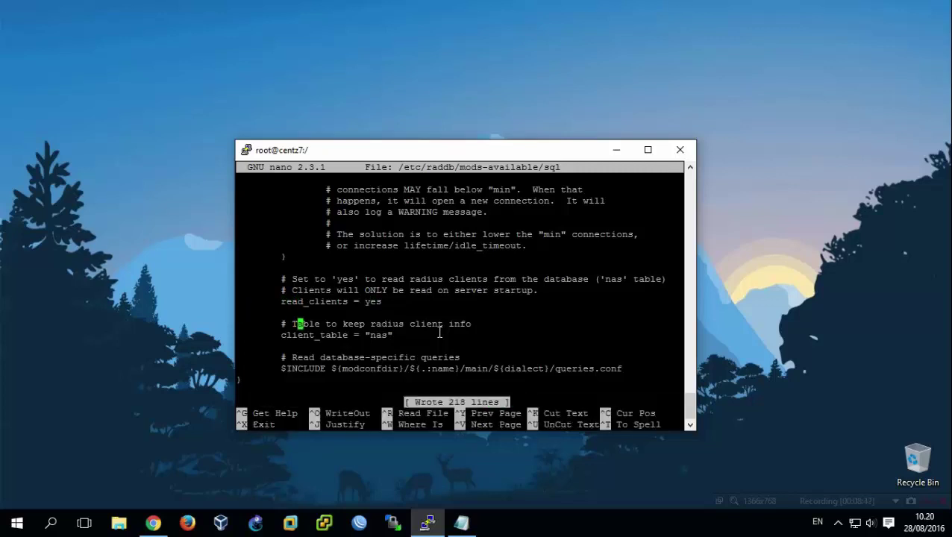
{"action": "key", "text": "Down"}
{"action": "key", "text": "Down"}
{"action": "key", "text": "Down"}
{"action": "key", "text": "Down"}
{"action": "key", "text": "Down"}
Save and exit, then run radiusd -X until Ready to process requests and stop it.
{"action": "key", "text": "ctrl+o"}
{"action": "key", "text": "Return"}
{"action": "key", "text": "ctrl+x"}
{"action": "key", "text": "ctrl+l"}
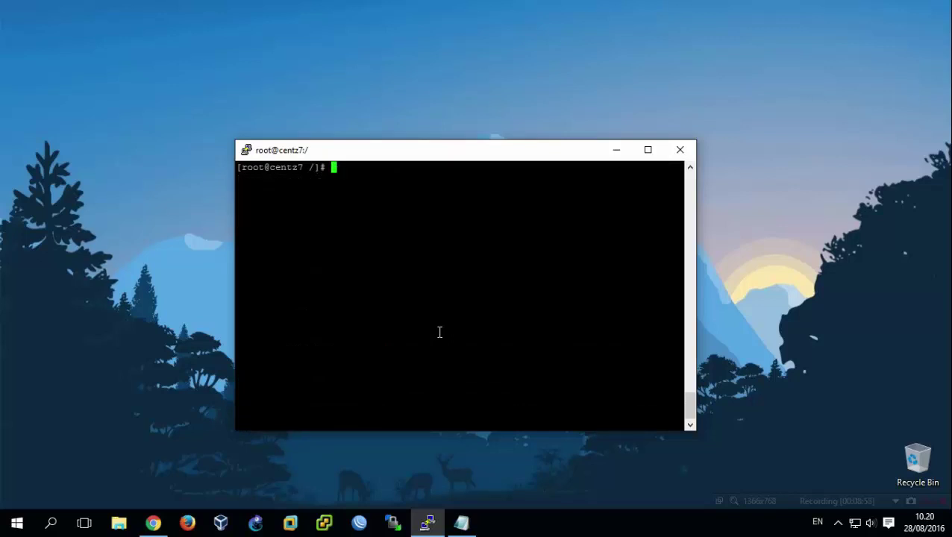
{"action": "type", "text": "radiusd -X"}
{"action": "key", "text": "Return"}
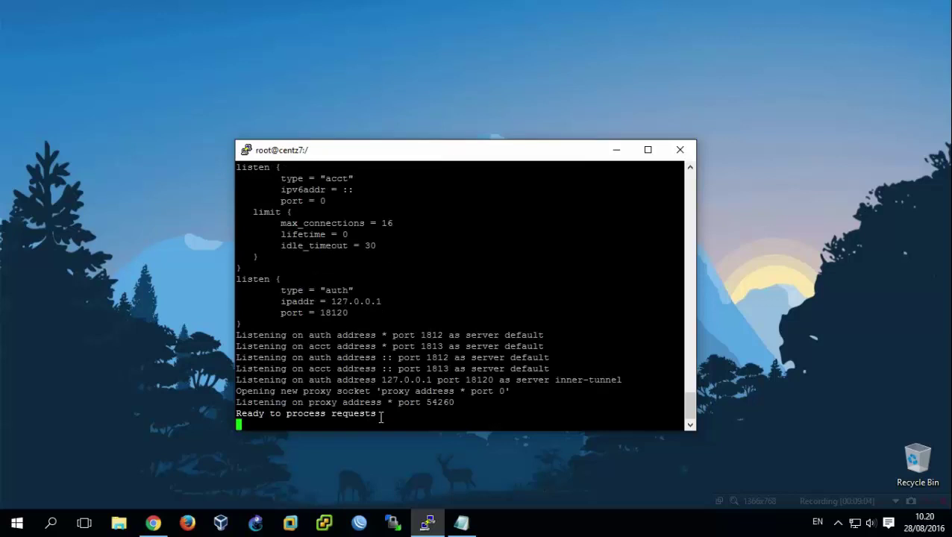
{"action": "left_click_drag", "start_coordinate": [381, 416], "coordinate": [239, 325]}
{"action": "left_click", "coordinate": [422, 337]}
{"action": "key", "text": "ctrl+c"}
Restart the radiusd service and confirm it reports active (running).
{"action": "key", "text": "ctrl+l"}
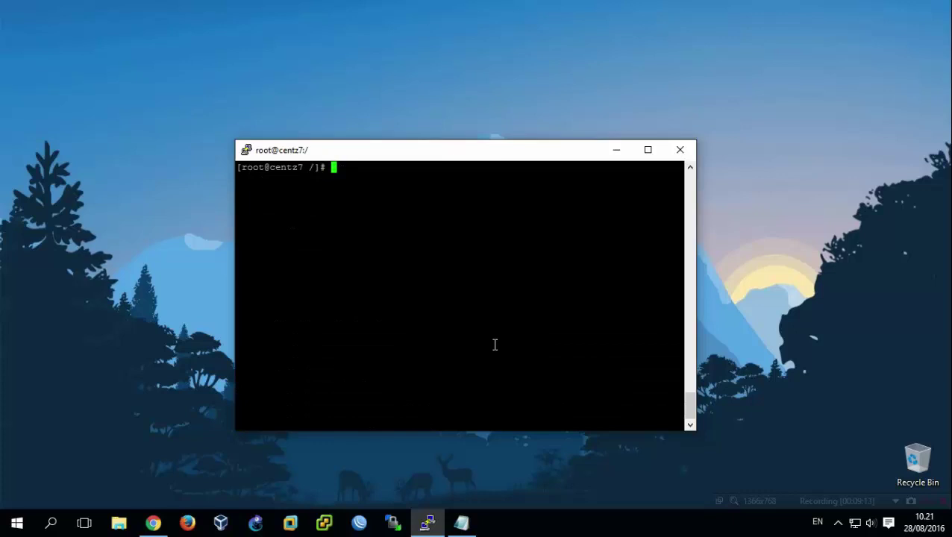
{"action": "type", "text": "systemctl restar"}
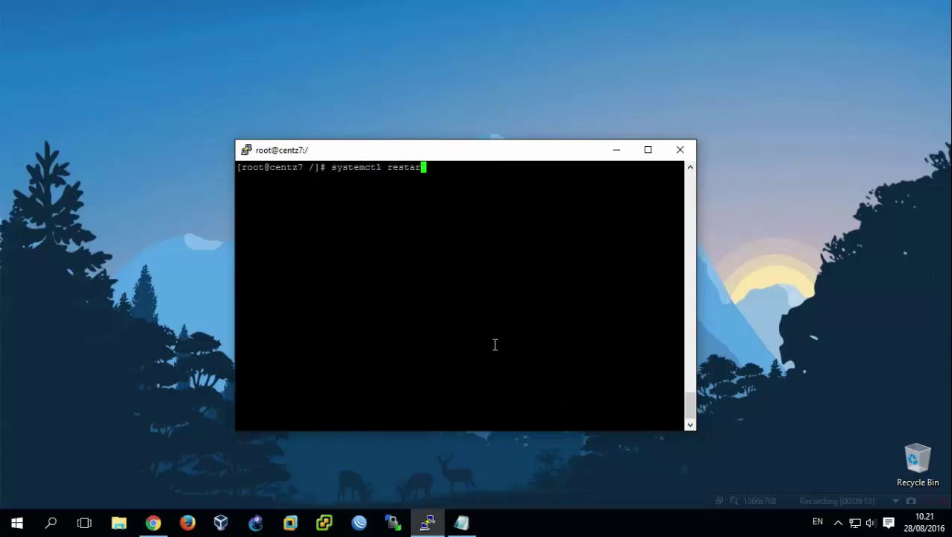
{"action": "type", "text": "t radiusd"}
{"action": "key", "text": "Return"}
{"action": "key", "text": "Up"}
{"action": "key", "text": "Left"}
{"action": "key", "text": "Left"}
{"action": "key", "text": "Left"}
{"action": "key", "text": "Left"}
{"action": "key", "text": "Left"}
{"action": "key", "text": "Left"}
{"action": "key", "text": "Left"}
{"action": "key", "text": "Left"}
{"action": "key", "text": "Left"}
{"action": "key", "text": "Left"}
{"action": "key", "text": "Left"}
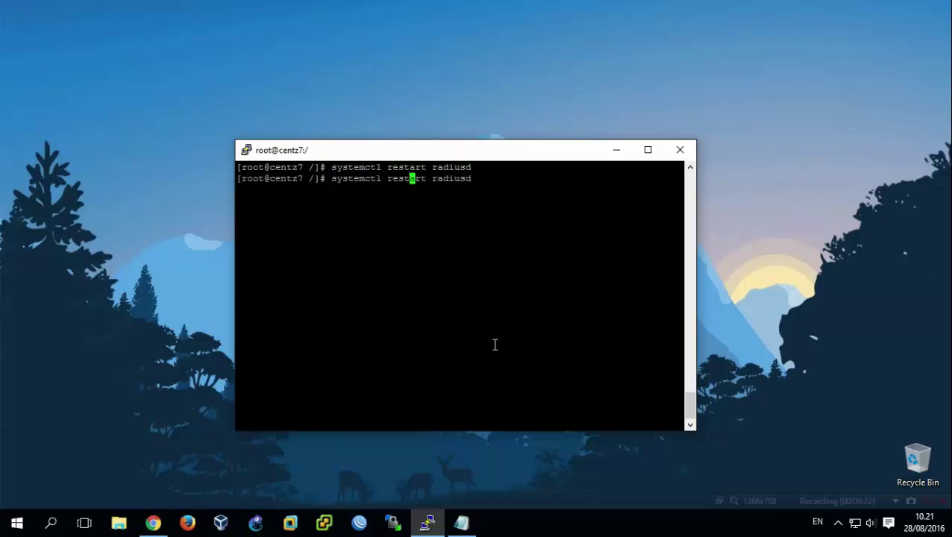
{"action": "key", "text": "Left"}
{"action": "key", "text": "Left"}
{"action": "key", "text": "Left"}
{"action": "key", "text": "Left"}
{"action": "key", "text": "Delete"}
{"action": "key", "text": "Delete"}
{"action": "key", "text": "Delete"}
{"action": "key", "text": "Delete"}
{"action": "key", "text": "Delete"}
{"action": "key", "text": "Delete"}
{"action": "key", "text": "Delete"}
{"action": "type", "text": "status"}
{"action": "key", "text": "Return"}
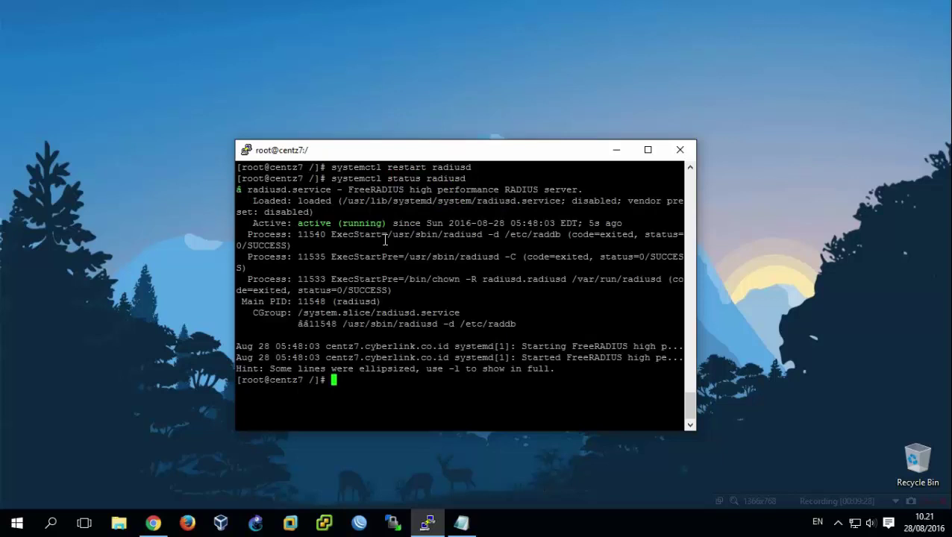
{"action": "left_click_drag", "start_coordinate": [381, 223], "coordinate": [298, 222]}
{"action": "left_click", "coordinate": [380, 296]}
Add a '# Download daloradius web interface' comment above the wget line, then minimize Notepad.
{"action": "key", "text": "ctrl+l"}
{"action": "left_click", "coordinate": [460, 522]}
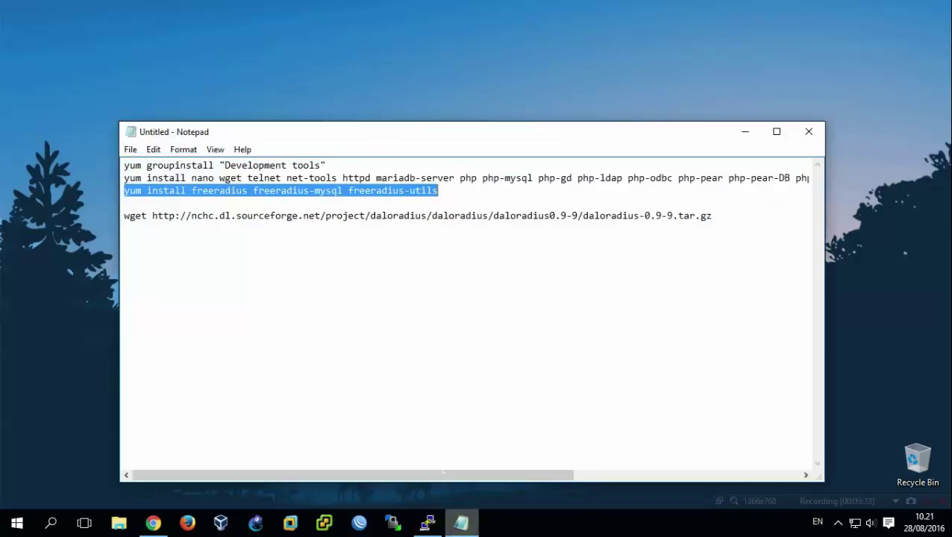
{"action": "left_click", "coordinate": [447, 191]}
{"action": "key", "text": "Return"}
{"action": "key", "text": "Return"}
{"action": "key", "text": "Return"}
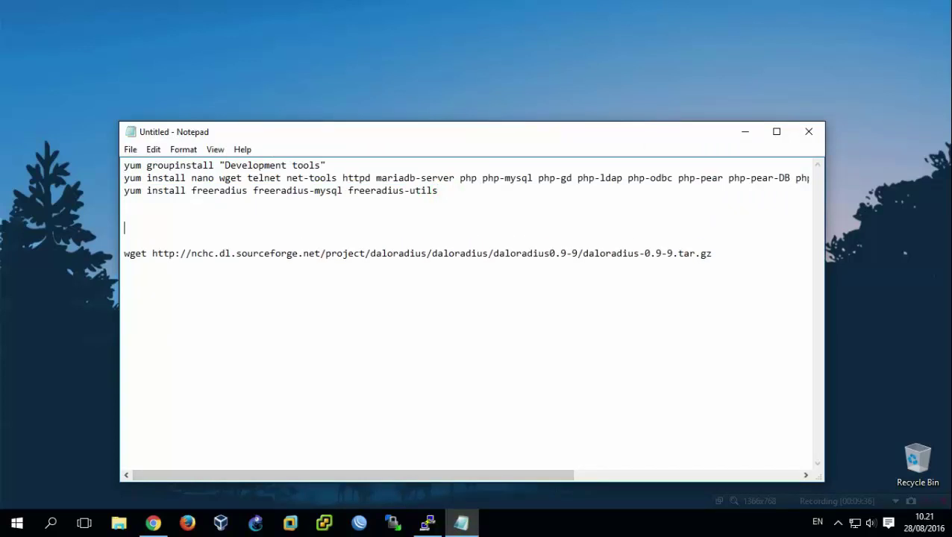
{"action": "type", "text": "# Download daloradius"}
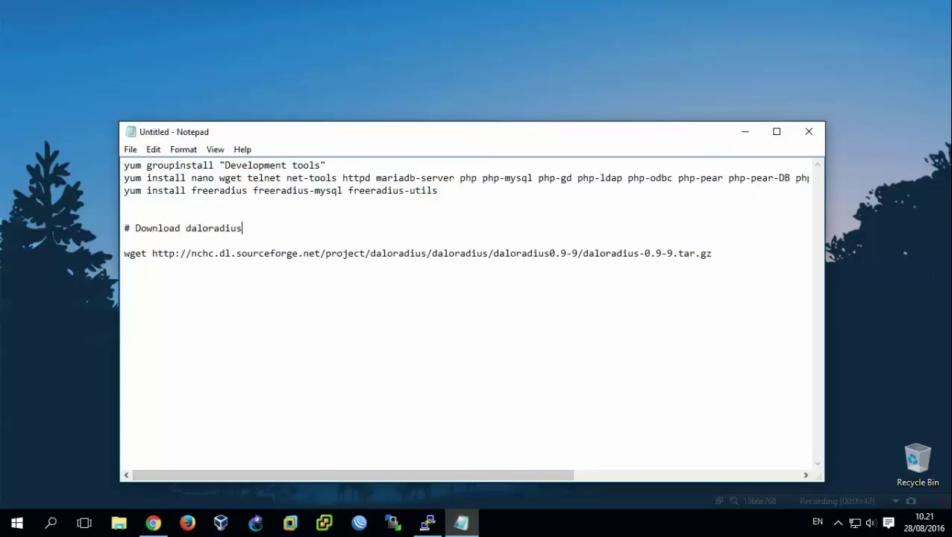
{"action": "type", "text": " web interface"}
{"action": "left_click_drag", "start_coordinate": [712, 254], "coordinate": [126, 255]}
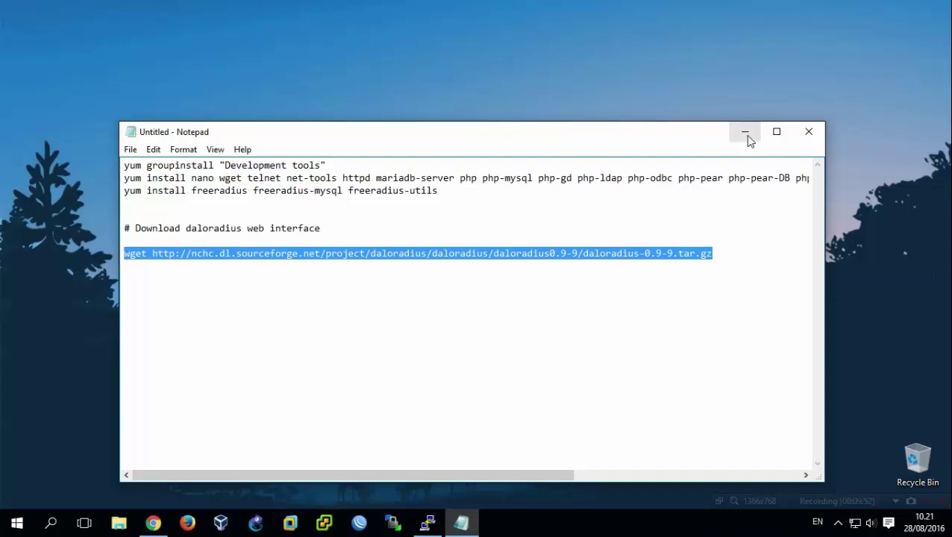
{"action": "left_click", "coordinate": [744, 132]}
Change into /opt and list its contents.
{"action": "type", "text": "cd /opt/"}
{"action": "key", "text": "Return"}
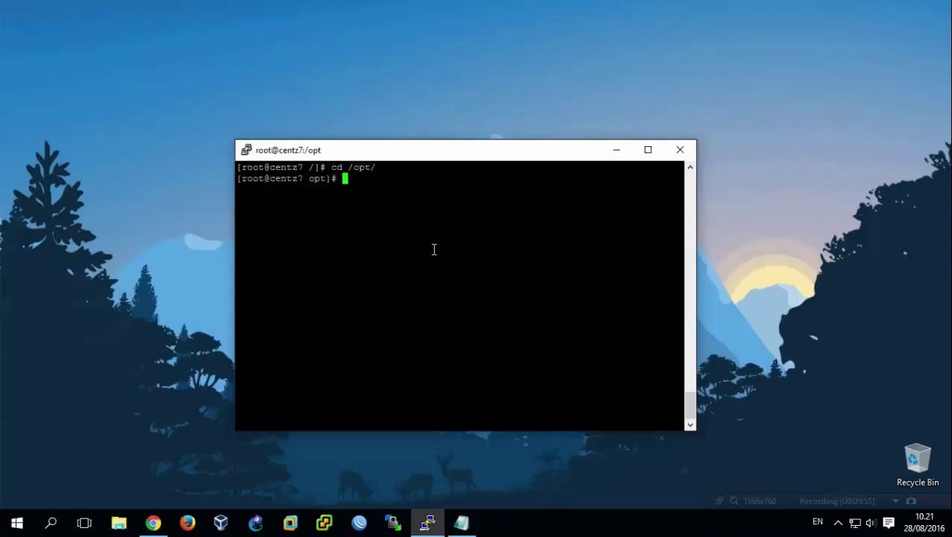
{"action": "type", "text": "ls"}
{"action": "key", "text": "Return"}
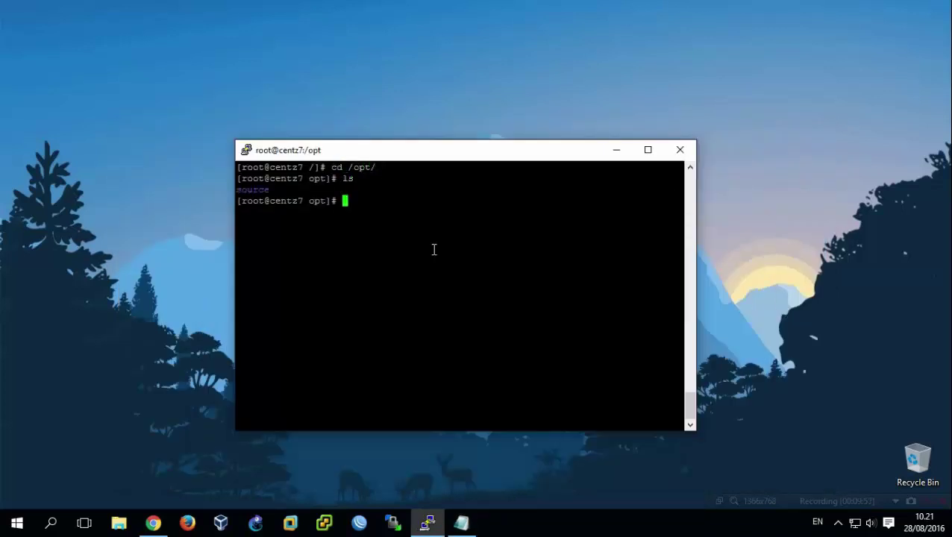
Download the daloRADIUS archive into /opt with the pasted wget command.
{"action": "type", "text": "open"}
{"action": "key", "text": "BackSpace"}
{"action": "key", "text": "BackSpace"}
{"action": "key", "text": "BackSpace"}
{"action": "key", "text": "BackSpace"}
{"action": "right_click", "coordinate": [433, 249]}
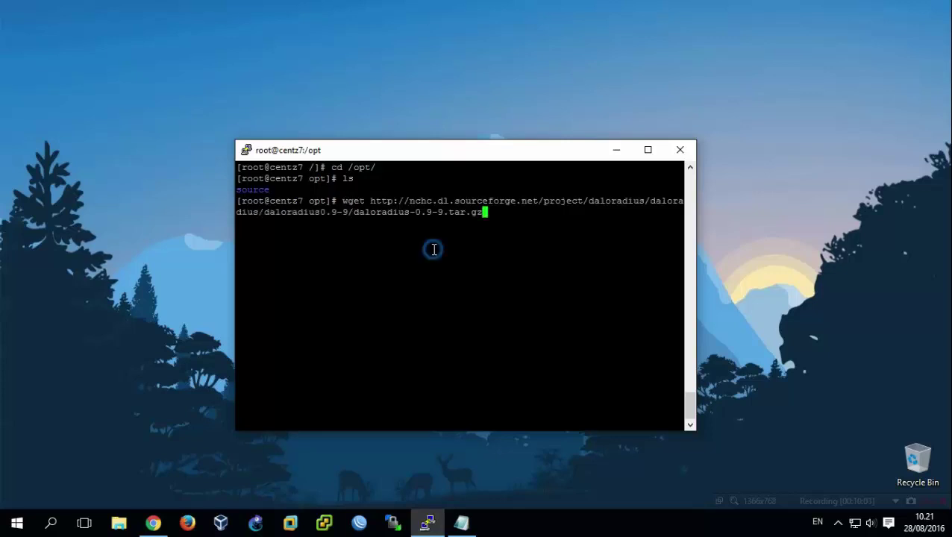
{"action": "key", "text": "Return"}
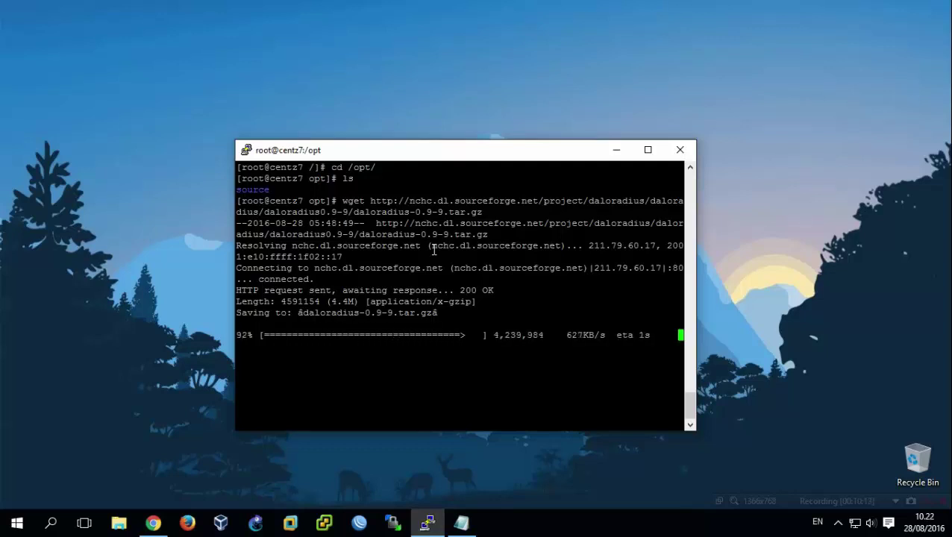
{"action": "key", "text": "ctrl+l"}
{"action": "key", "text": "Return"}
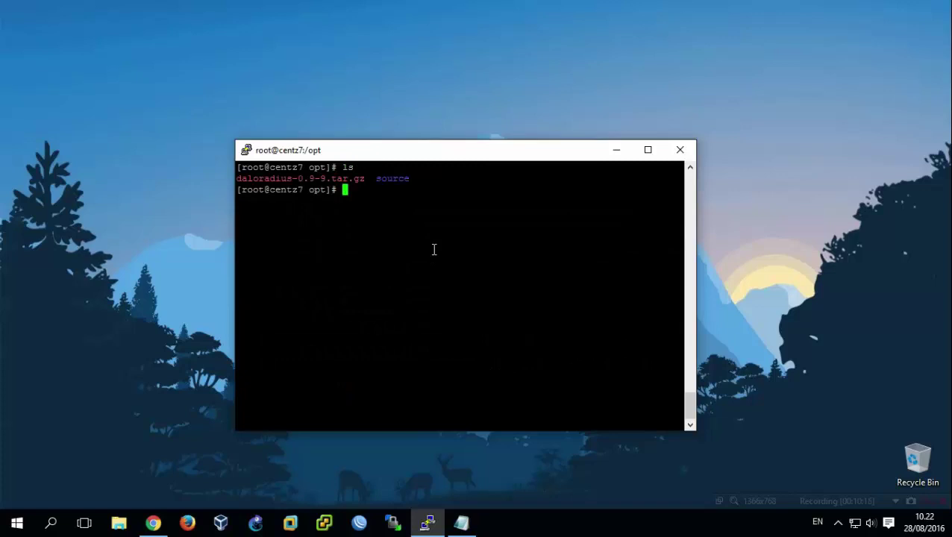
Extract daloradius-0.9-9.tar.gz with tar -zxvf and list the resulting folder.
{"action": "type", "text": "tar -zxvf da"}
{"action": "key", "text": "Tab"}
{"action": "key", "text": "Return"}
{"action": "key", "text": "ctrl+l"}
{"action": "type", "text": "ls"}
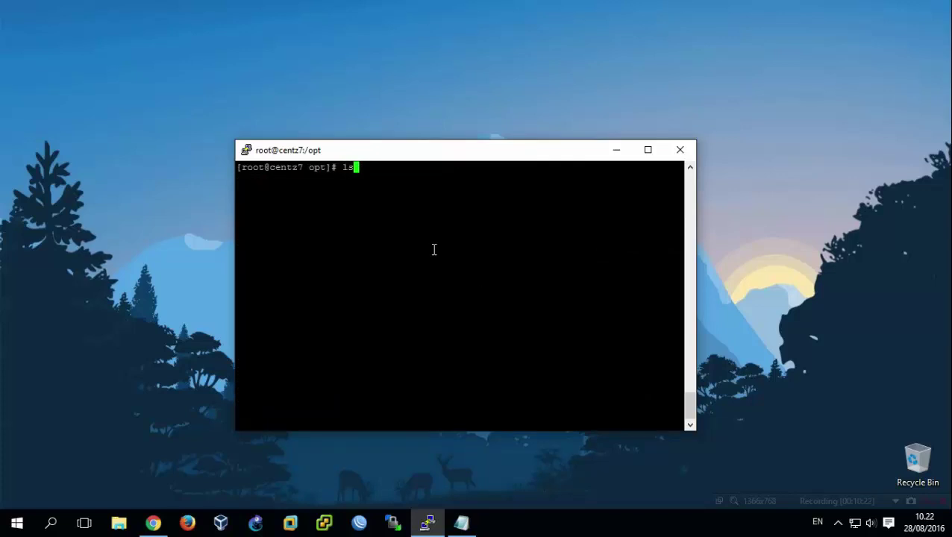
{"action": "key", "text": "Return"}
Delete the daloradius-0.9-9.tar.gz archive with rm -rf.
{"action": "type", "text": "mv da"}
{"action": "key", "text": "Tab"}
{"action": "key", "text": "BackSpace"}
{"action": "key", "text": "BackSpace"}
{"action": "key", "text": "BackSpace"}
{"action": "key", "text": "BackSpace"}
{"action": "key", "text": "BackSpace"}
{"action": "key", "text": "BackSpace"}
{"action": "key", "text": "BackSpace"}
{"action": "key", "text": "BackSpace"}
{"action": "key", "text": "BackSpace"}
{"action": "key", "text": "BackSpace"}
{"action": "key", "text": "BackSpace"}
{"action": "key", "text": "BackSpace"}
{"action": "key", "text": "BackSpace"}
{"action": "key", "text": "BackSpace"}
{"action": "key", "text": "BackSpace"}
{"action": "key", "text": "BackSpace"}
{"action": "key", "text": "BackSpace"}
{"action": "key", "text": "BackSpace"}
{"action": "key", "text": "BackSpace"}
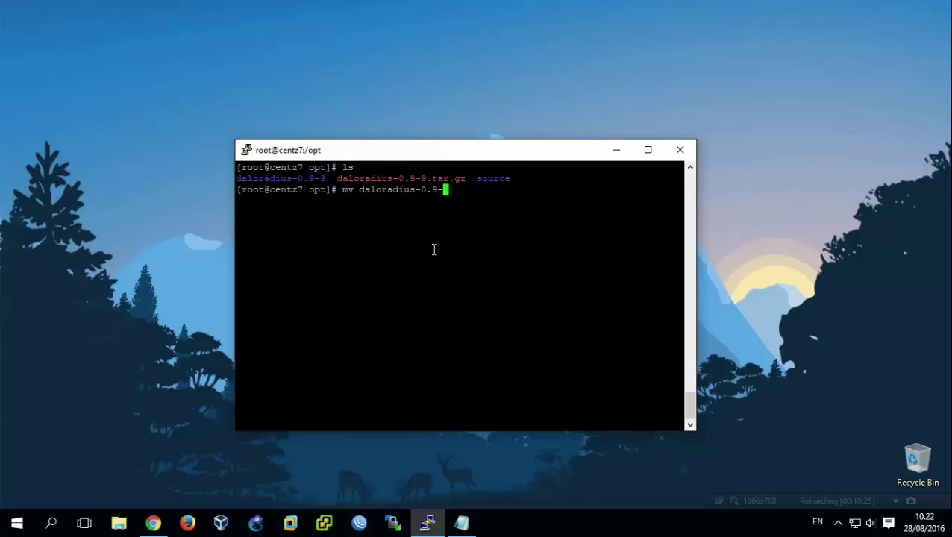
{"action": "type", "text": "rm -rf da"}
{"action": "key", "text": "Tab"}
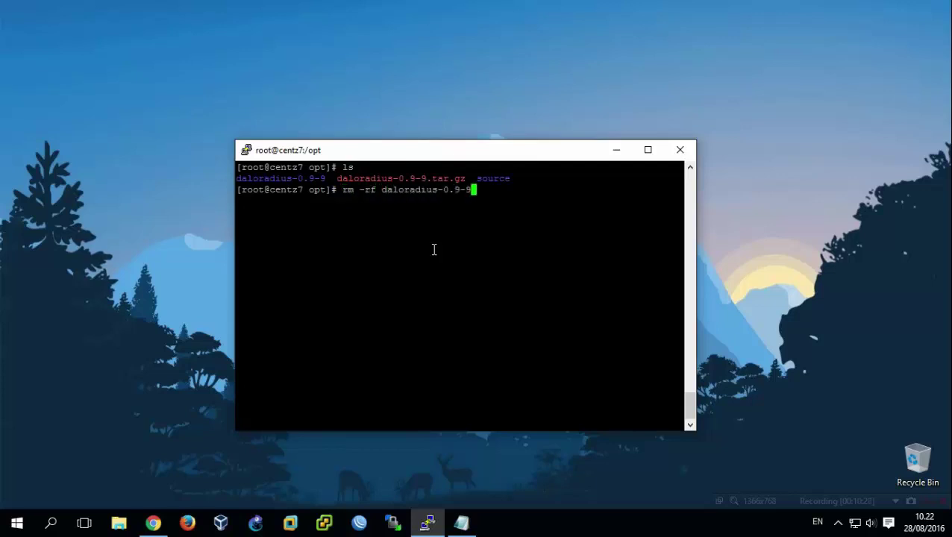
{"action": "type", "text": "."}
{"action": "key", "text": "Tab"}
{"action": "key", "text": "Return"}
Rename the daloradius-0.9-9 folder to daloradius and clear the screen.
{"action": "type", "text": "mv da"}
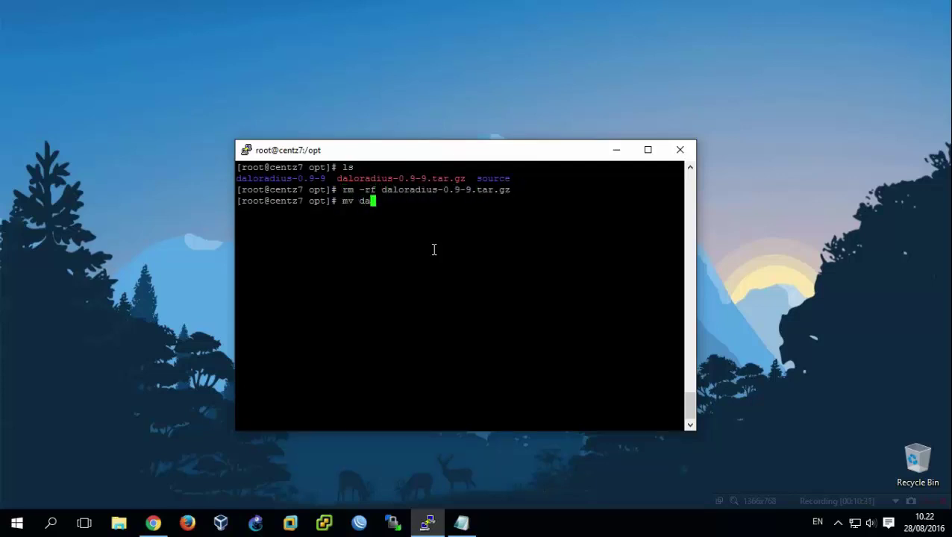
{"action": "key", "text": "Tab"}
{"action": "type", "text": "da"}
{"action": "key", "text": "Tab"}
{"action": "key", "text": "BackSpace"}
{"action": "key", "text": "BackSpace"}
{"action": "key", "text": "BackSpace"}
{"action": "key", "text": "BackSpace"}
{"action": "key", "text": "BackSpace"}
{"action": "key", "text": "BackSpace"}
{"action": "key", "text": "BackSpace"}
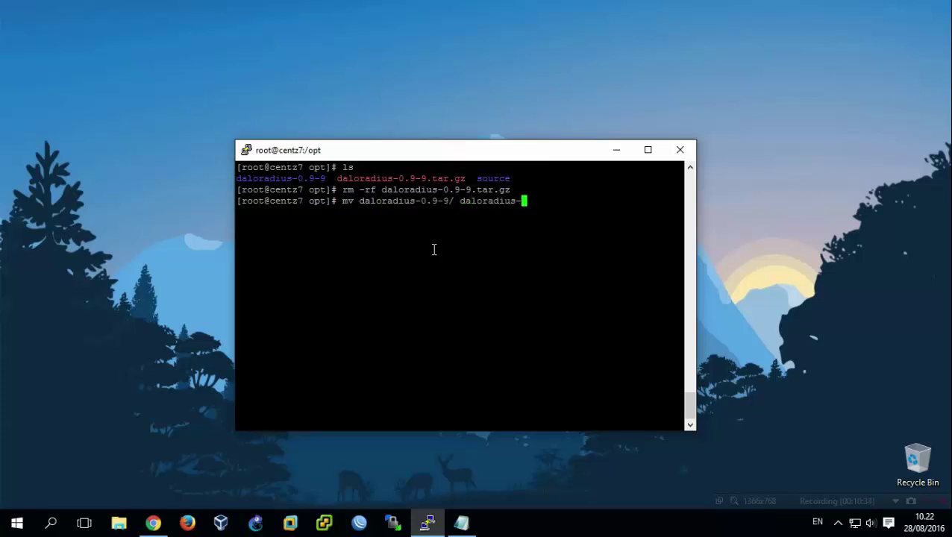
{"action": "key", "text": "Return"}
{"action": "key", "text": "ctrl+l"}
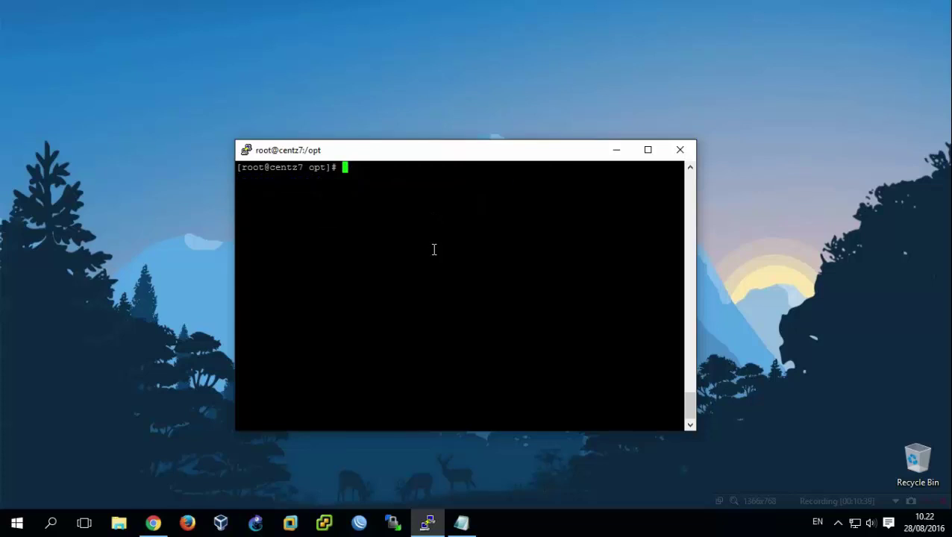
Symlink /opt/daloradius/ to /var/www/html/daloradius, then import contrib/db/fr2-mysql-daloradius-and-freeradius.sql as user radius.
{"action": "type", "text": "ln -s /opt/daloradius/ /va"}
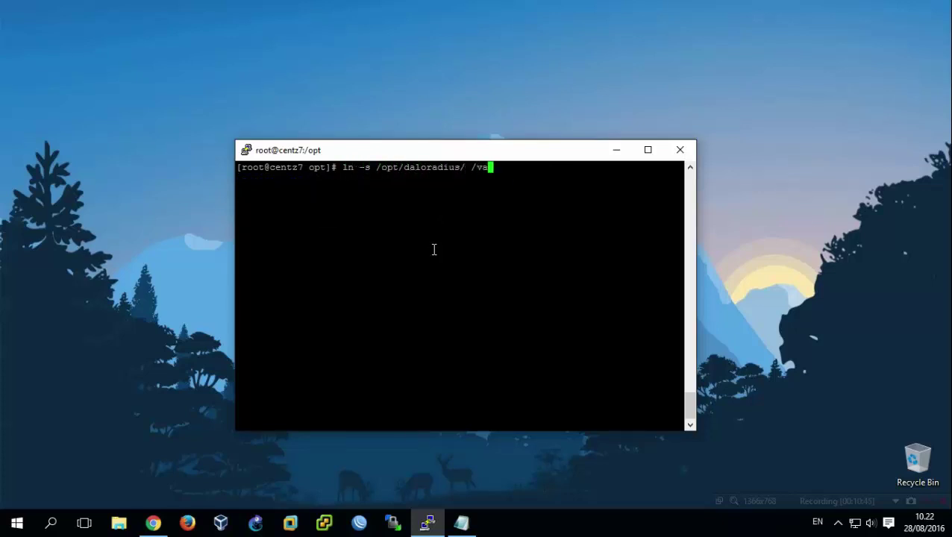
{"action": "type", "text": "r/www/"}
{"action": "type", "text": "html/dal"}
{"action": "type", "text": "oradius"}
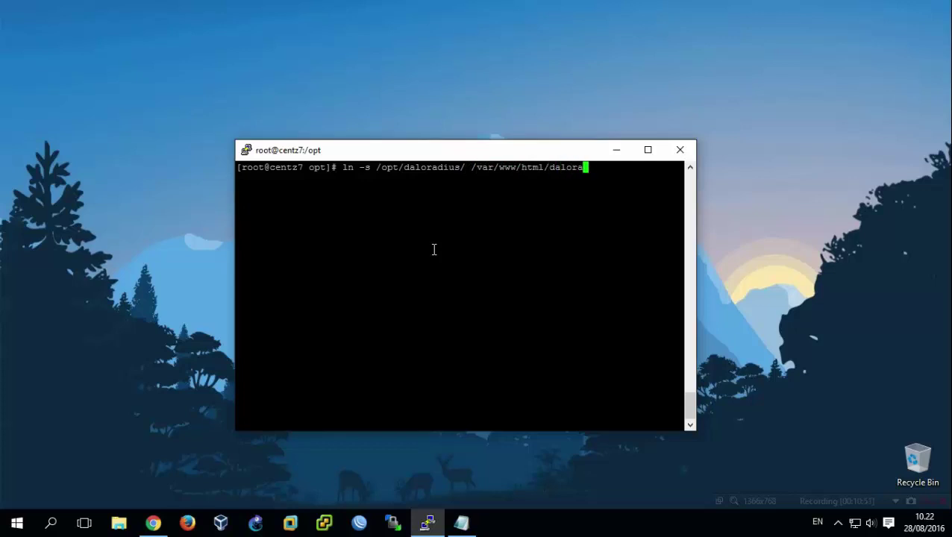
{"action": "key", "text": "Return"}
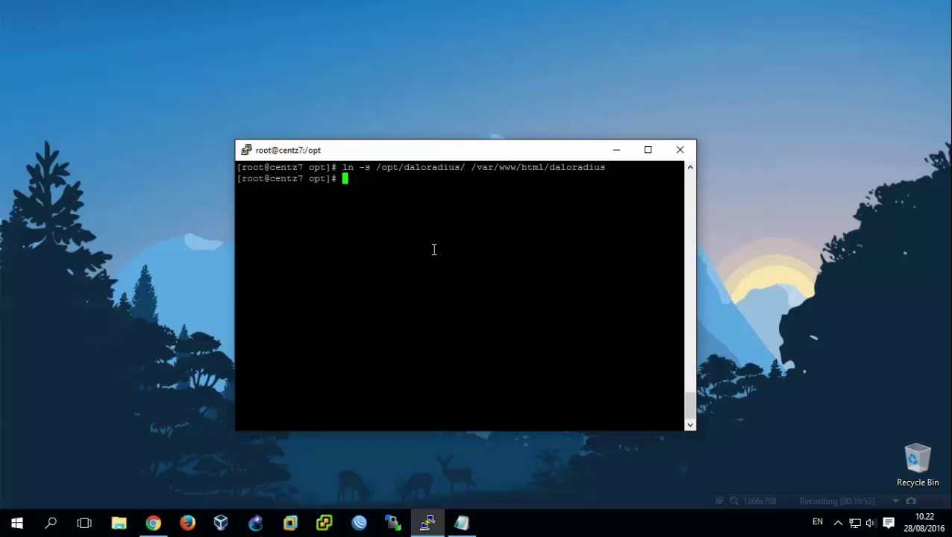
{"action": "type", "text": "mysql -u roo"}
{"action": "key", "text": "BackSpace"}
{"action": "key", "text": "BackSpace"}
{"action": "type", "text": "adi"}
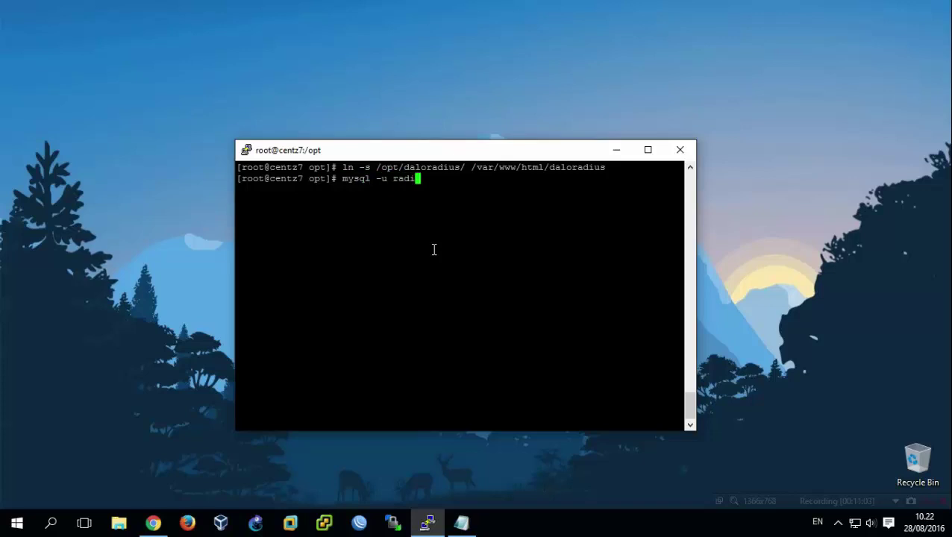
{"action": "type", "text": "us -p radius < da"}
{"action": "key", "text": "Tab"}
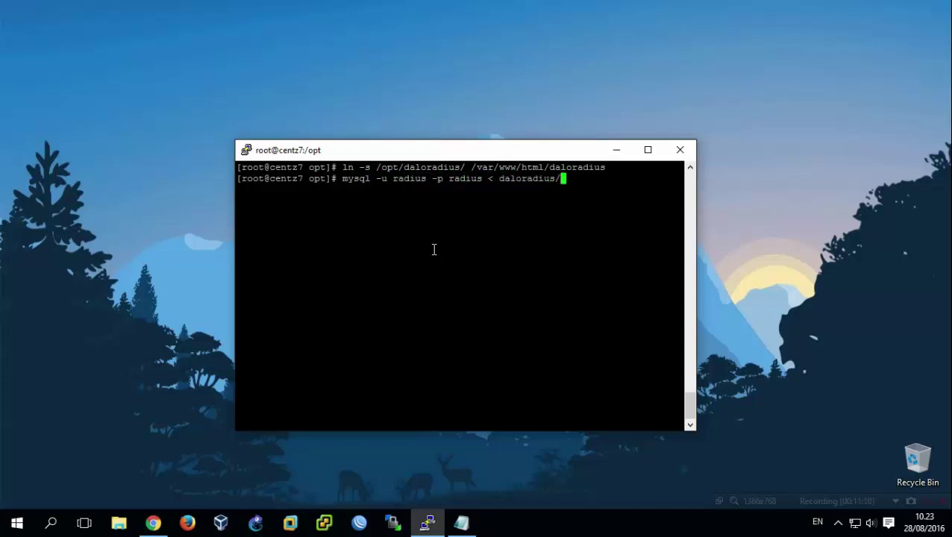
{"action": "type", "text": "contrib/d"}
{"action": "key", "text": "Tab"}
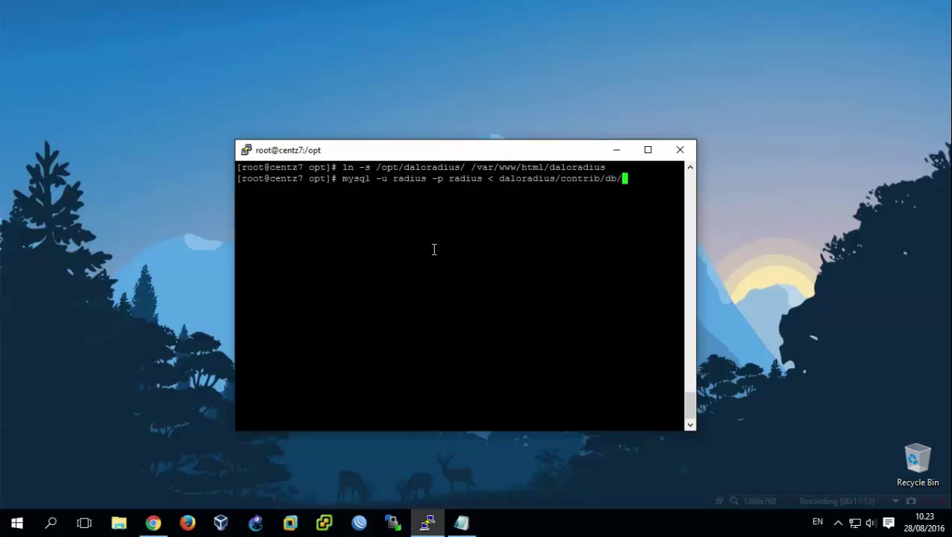
{"action": "type", "text": "fr2"}
{"action": "key", "text": "Tab"}
{"action": "type", "text": "d"}
{"action": "key", "text": "Tab"}
{"action": "key", "text": "Return"}
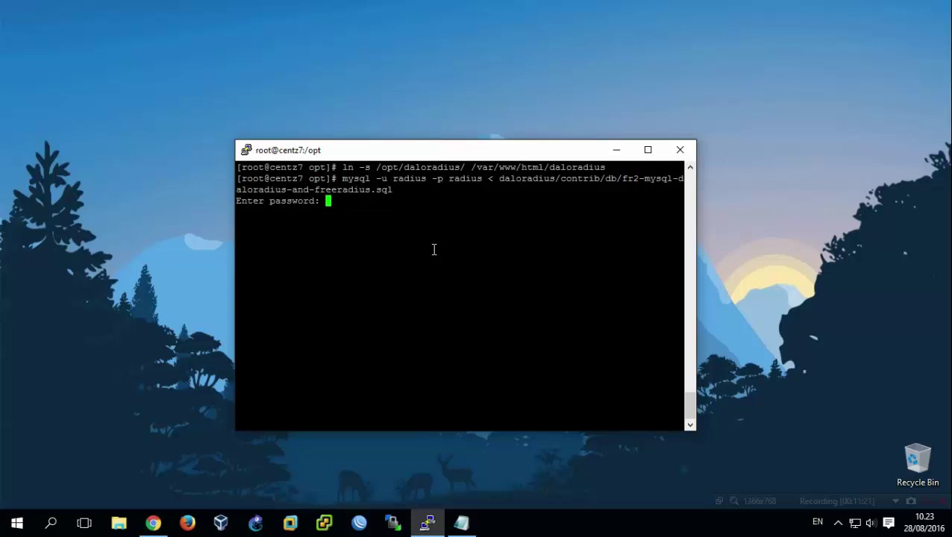
{"action": "key", "text": "Return"}
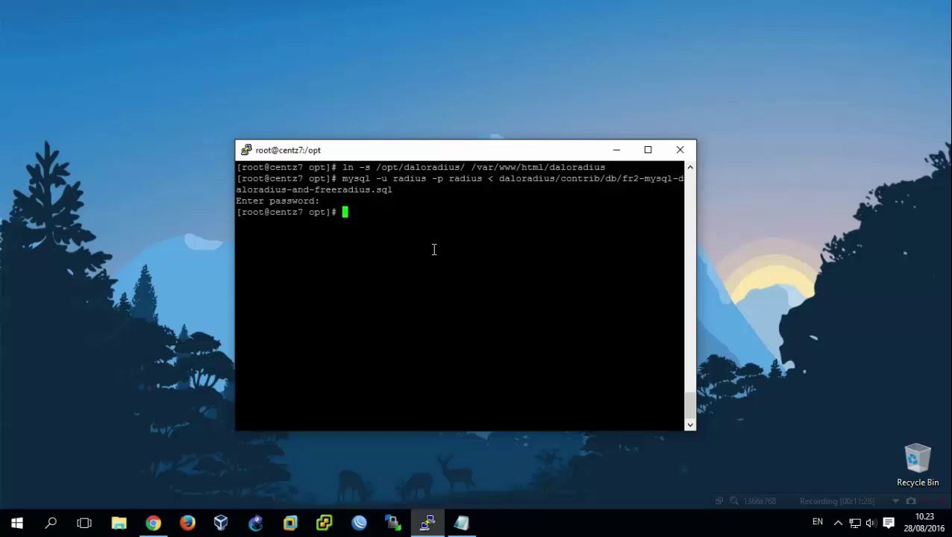
Clear the screen and restart httpd with systemctl.
{"action": "key", "text": "ctrl+l"}
{"action": "type", "text": "s"}
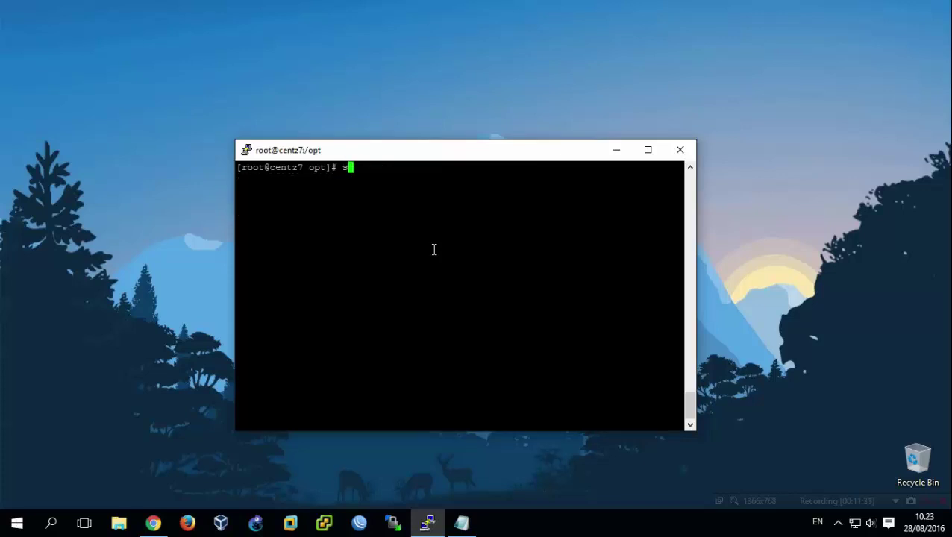
{"action": "type", "text": "ystemctl restart "}
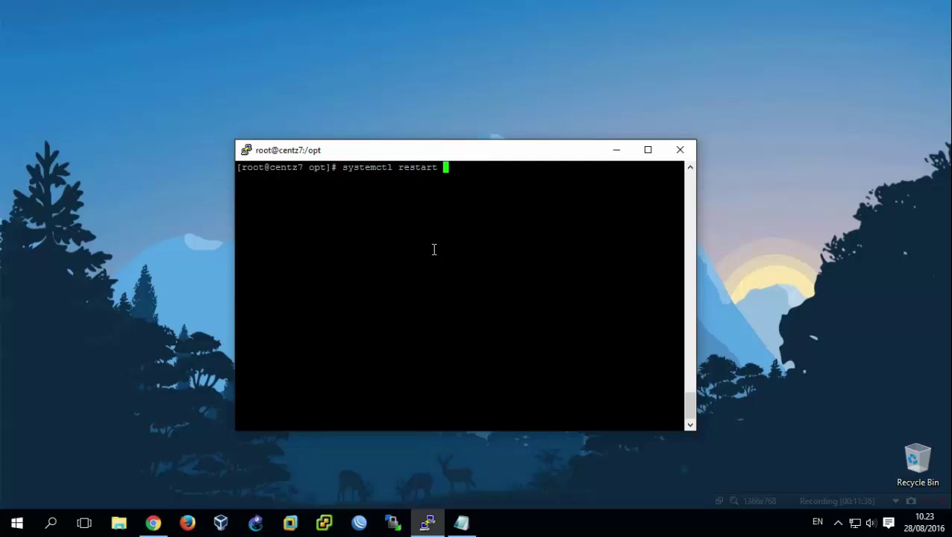
{"action": "type", "text": "httpd"}
{"action": "key", "text": "Return"}
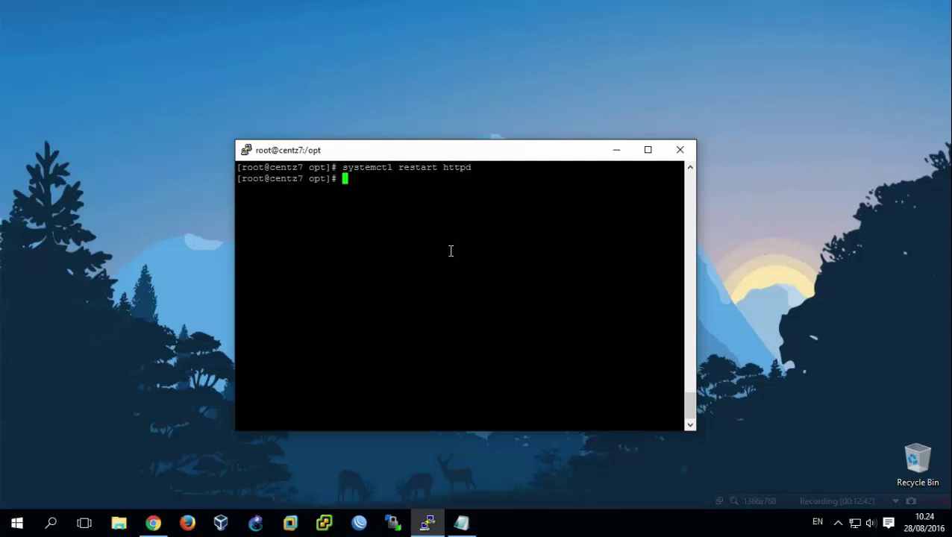
Open daloradius/library/daloradius.conf.php in nano.
{"action": "type", "text": "nano da"}
{"action": "key", "text": "Tab"}
{"action": "type", "text": "li"}
{"action": "key", "text": "Tab"}
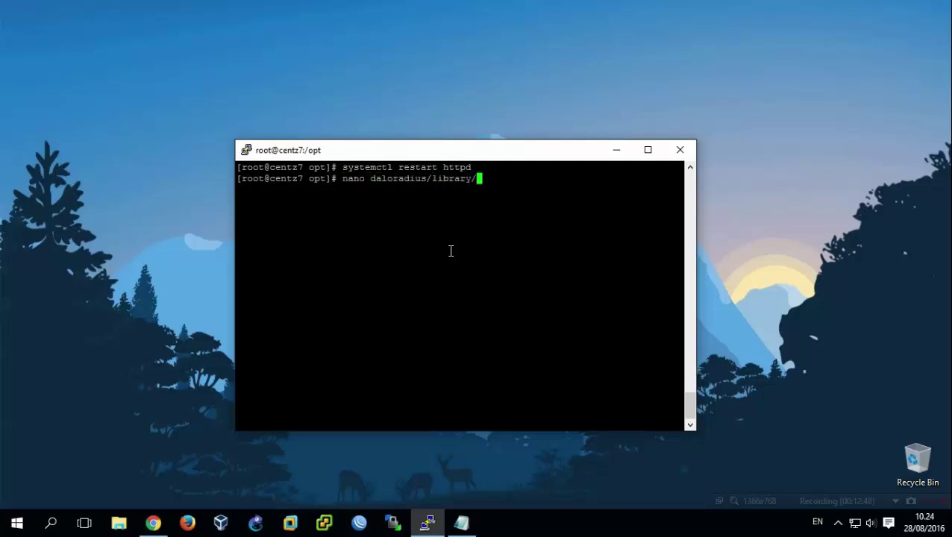
{"action": "type", "text": "da"}
{"action": "key", "text": "Tab"}
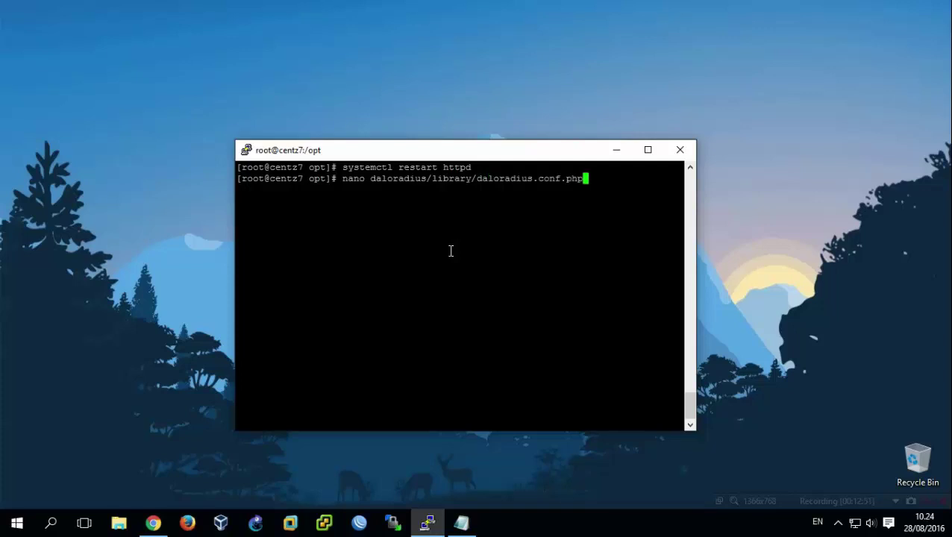
{"action": "key", "text": "Return"}
{"action": "key", "text": "Down"}
{"action": "key", "text": "Down"}
{"action": "key", "text": "Down"}
{"action": "key", "text": "Down"}
{"action": "key", "text": "Down"}
{"action": "key", "text": "Down"}
{"action": "key", "text": "Down"}
{"action": "key", "text": "Down"}
{"action": "key", "text": "Down"}
{"action": "key", "text": "Down"}
{"action": "key", "text": "Down"}
{"action": "key", "text": "Down"}
{"action": "key", "text": "Down"}
{"action": "key", "text": "Down"}
{"action": "key", "text": "Down"}
{"action": "key", "text": "Down"}
{"action": "key", "text": "Down"}
{"action": "key", "text": "Down"}
{"action": "key", "text": "Down"}
{"action": "key", "text": "Down"}
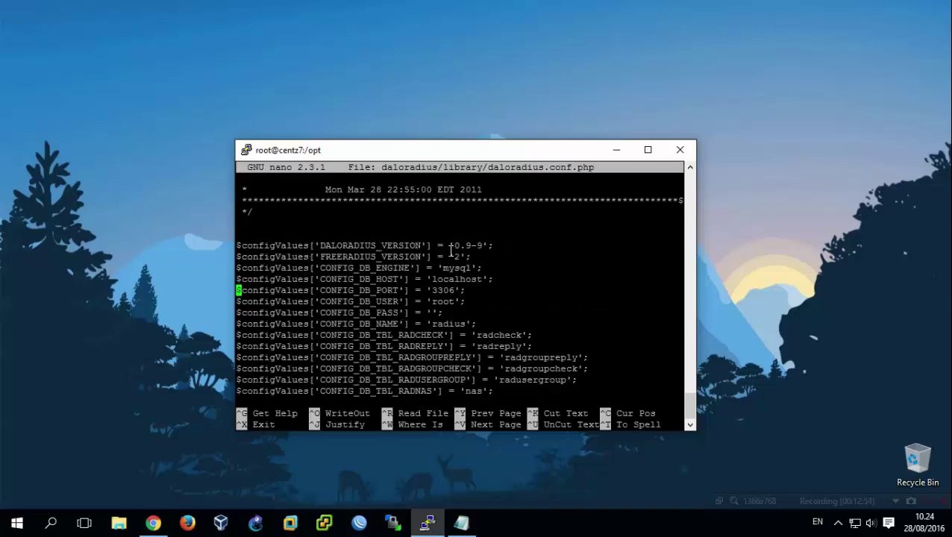
Change FREERADIUS_VERSION from 2 to 3 and CONFIG_DB_USER from root to radius.
{"action": "key", "text": "Up"}
{"action": "key", "text": "Up"}
{"action": "key", "text": "Up"}
{"action": "key", "text": "Right"}
{"action": "key", "text": "Right"}
{"action": "key", "text": "Right"}
{"action": "key", "text": "Right"}
{"action": "key", "text": "Right"}
{"action": "key", "text": "Right"}
{"action": "key", "text": "Right"}
{"action": "key", "text": "Right"}
{"action": "key", "text": "Right"}
{"action": "key", "text": "Right"}
{"action": "key", "text": "Right"}
{"action": "key", "text": "Right"}
{"action": "key", "text": "Right"}
{"action": "key", "text": "Right"}
{"action": "key", "text": "Right"}
{"action": "key", "text": "Right"}
{"action": "key", "text": "Right"}
{"action": "key", "text": "Right"}
{"action": "key", "text": "Right"}
{"action": "key", "text": "Right"}
{"action": "key", "text": "Delete"}
{"action": "type", "text": "3"}
{"action": "key", "text": "Down"}
{"action": "key", "text": "Down"}
{"action": "key", "text": "Down"}
{"action": "key", "text": "Down"}
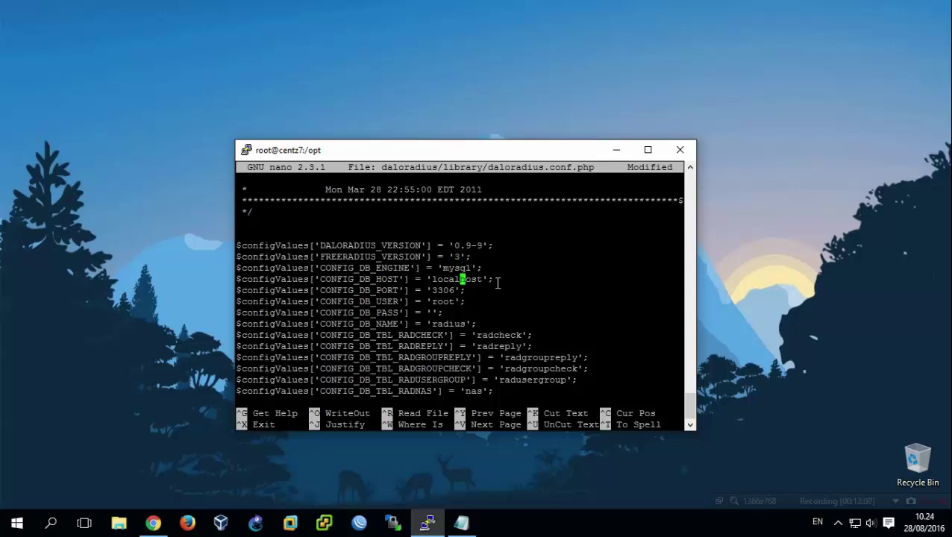
{"action": "key", "text": "Left"}
{"action": "key", "text": "Left"}
{"action": "key", "text": "Delete"}
{"action": "key", "text": "BackSpace"}
{"action": "key", "text": "BackSpace"}
{"action": "key", "text": "BackSpace"}
{"action": "type", "text": "radius"}
Enter the database password in CONFIG_DB_PASS.
{"action": "key", "text": "Down"}
{"action": "key", "text": "Left"}
{"action": "key", "text": "Left"}
{"action": "type", "text": "passwd-radius"}
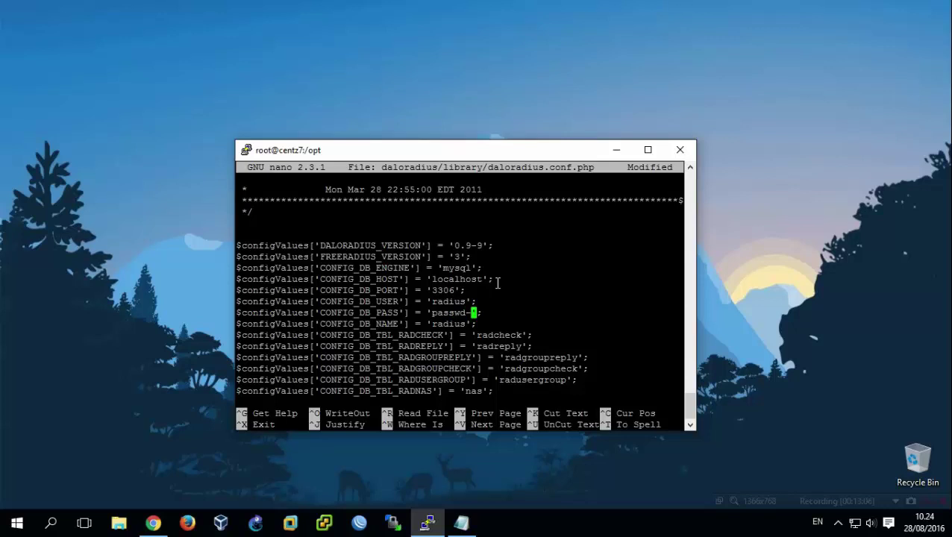
{"action": "key", "text": "Down"}
{"action": "key", "text": "Down"}
{"action": "key", "text": "Down"}
{"action": "key", "text": "Down"}
{"action": "key", "text": "Down"}
{"action": "key", "text": "Down"}
{"action": "key", "text": "Down"}
{"action": "key", "text": "Down"}
{"action": "key", "text": "Down"}
{"action": "key", "text": "Down"}
{"action": "key", "text": "Down"}
{"action": "key", "text": "Down"}
{"action": "key", "text": "Down"}
{"action": "key", "text": "Down"}
{"action": "key", "text": "Down"}
{"action": "key", "text": "Down"}
{"action": "key", "text": "Down"}
{"action": "key", "text": "Down"}
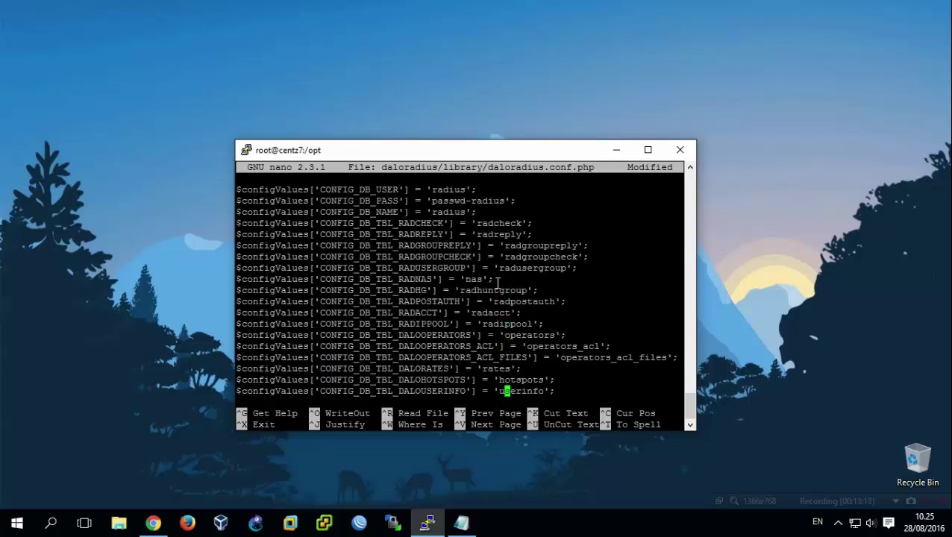
{"action": "key", "text": "Down"}
{"action": "key", "text": "Down"}
{"action": "key", "text": "Down"}
{"action": "key", "text": "Down"}
{"action": "key", "text": "Down"}
{"action": "key", "text": "Down"}
{"action": "key", "text": "Down"}
{"action": "key", "text": "Down"}
{"action": "key", "text": "Down"}
{"action": "key", "text": "Down"}
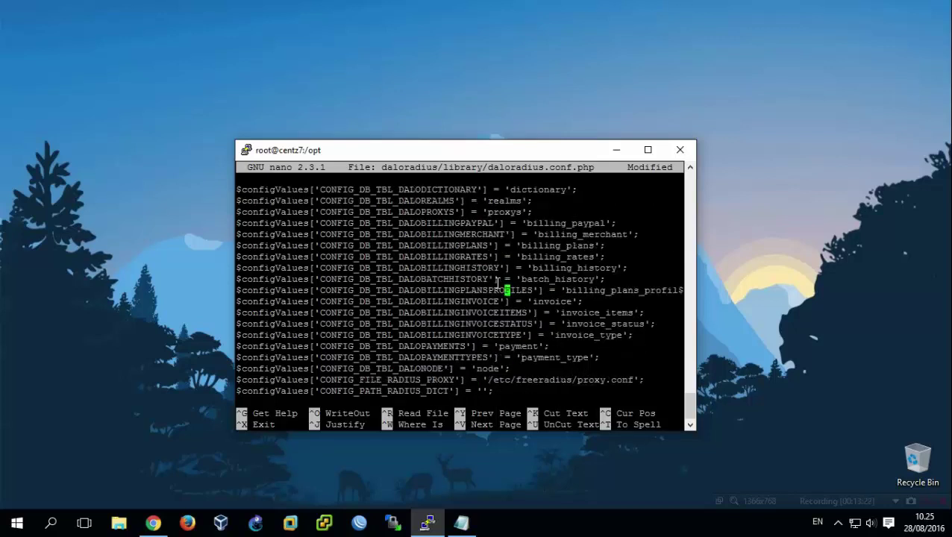
Save daloradius.conf.php under the same name and exit nano.
{"action": "key", "text": "ctrl+o"}
{"action": "key", "text": "Return"}
{"action": "key", "text": "Up"}
{"action": "key", "text": "Up"}
{"action": "key", "text": "Up"}
{"action": "key", "text": "Up"}
{"action": "key", "text": "Up"}
{"action": "key", "text": "Up"}
{"action": "key", "text": "Up"}
{"action": "key", "text": "Up"}
{"action": "key", "text": "Up"}
{"action": "key", "text": "Up"}
{"action": "key", "text": "Up"}
{"action": "key", "text": "Up"}
{"action": "key", "text": "Up"}
{"action": "key", "text": "Up"}
{"action": "key", "text": "Up"}
{"action": "key", "text": "Up"}
{"action": "key", "text": "Up"}
{"action": "key", "text": "Up"}
{"action": "key", "text": "Up"}
{"action": "key", "text": "Up"}
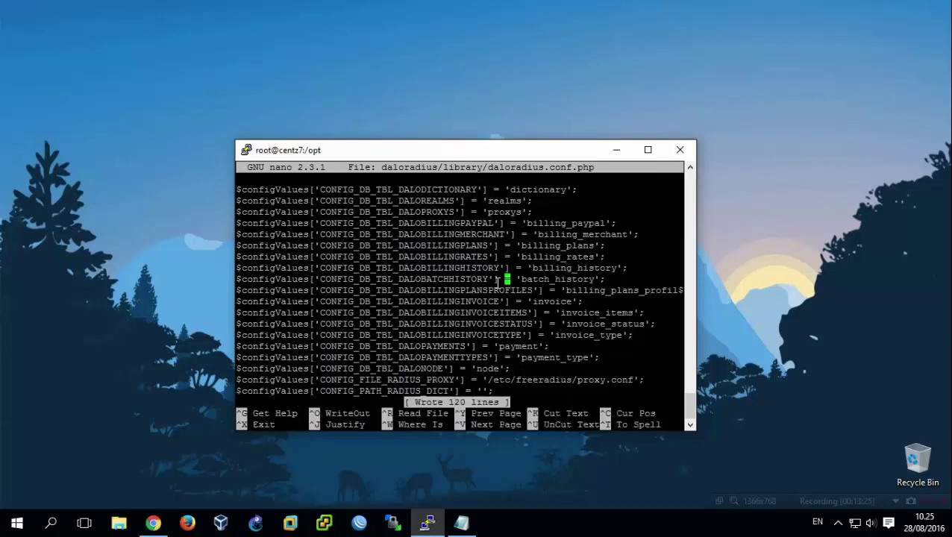
{"action": "key", "text": "Up"}
{"action": "key", "text": "Up"}
{"action": "key", "text": "Up"}
{"action": "key", "text": "Up"}
{"action": "key", "text": "Up"}
{"action": "key", "text": "Up"}
{"action": "key", "text": "Up"}
{"action": "key", "text": "Up"}
{"action": "key", "text": "Up"}
{"action": "key", "text": "Up"}
{"action": "key", "text": "Up"}
{"action": "key", "text": "Up"}
{"action": "key", "text": "Up"}
{"action": "key", "text": "Up"}
{"action": "key", "text": "Up"}
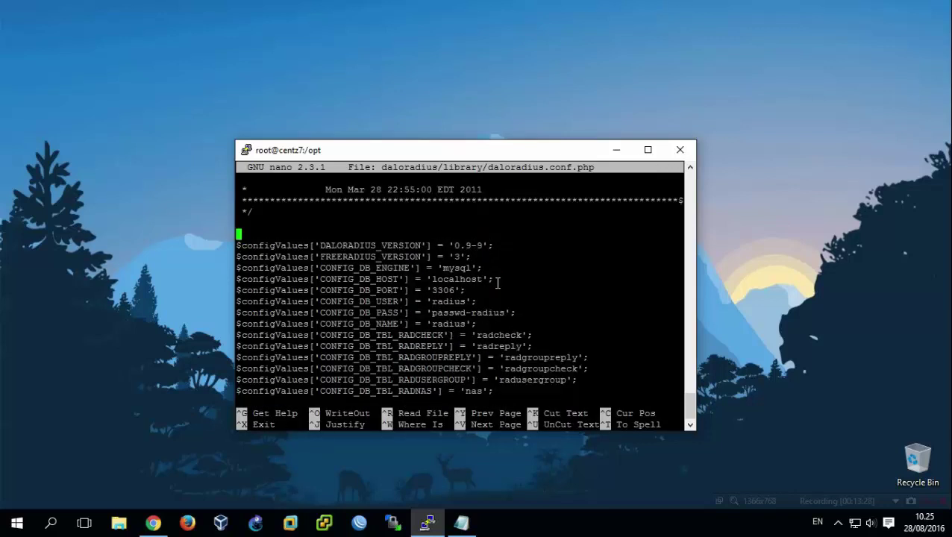
{"action": "key", "text": "ctrl+x"}
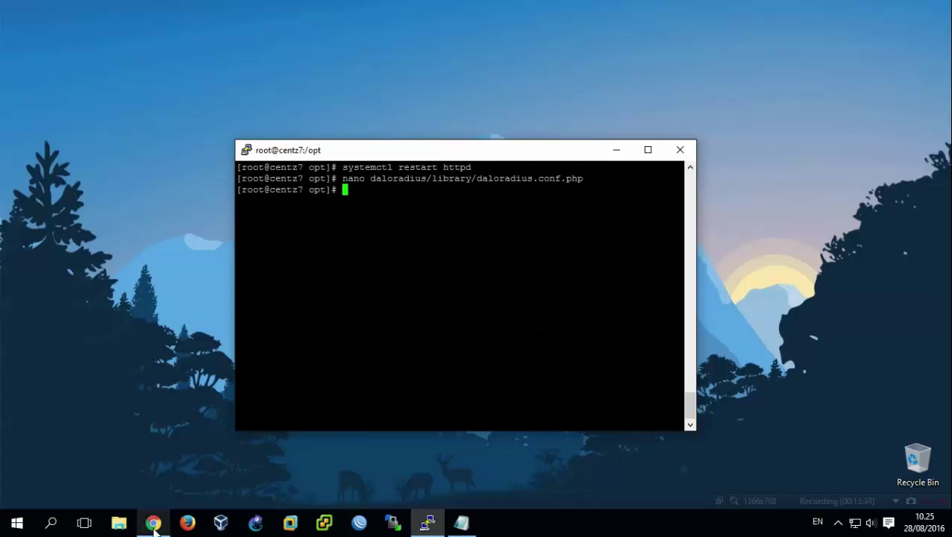
Load the daloradius URL in Firefox and log in as administrator.
{"action": "left_click", "coordinate": [187, 522]}
{"action": "left_click", "coordinate": [223, 35]}
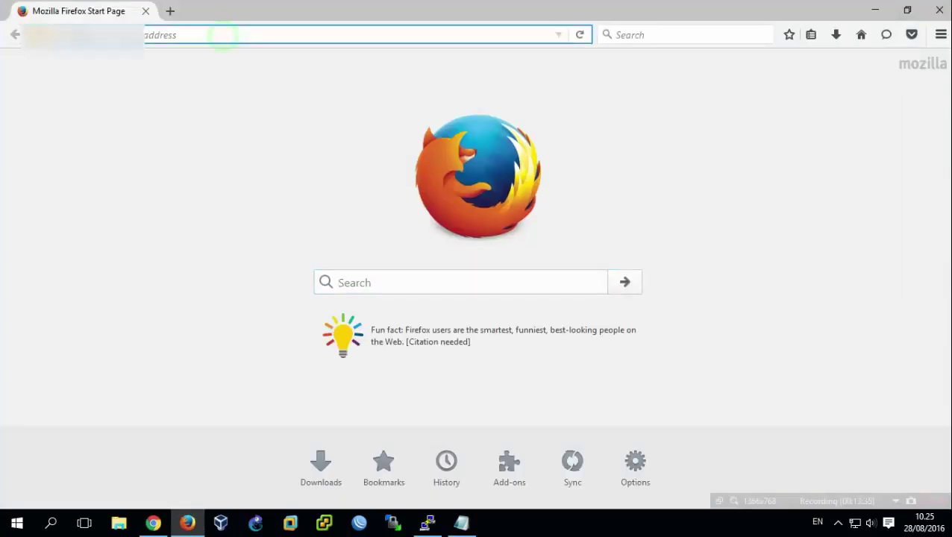
{"action": "key", "text": "ctrl+v"}
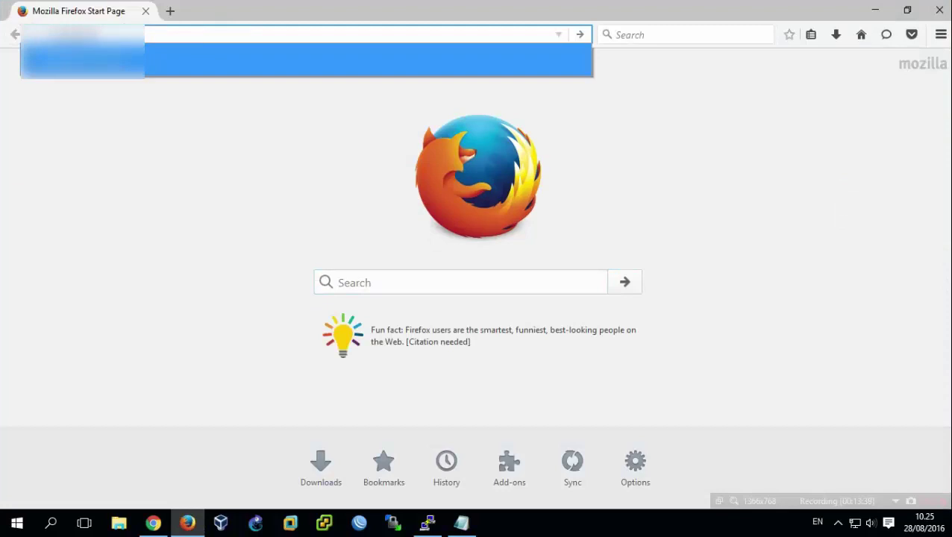
{"action": "type", "text": "loradius"}
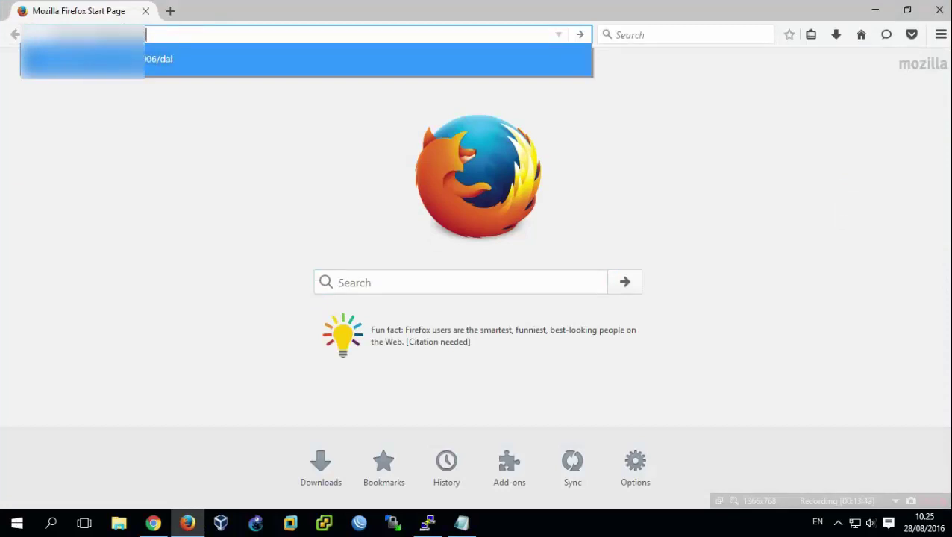
{"action": "key", "text": "Return"}
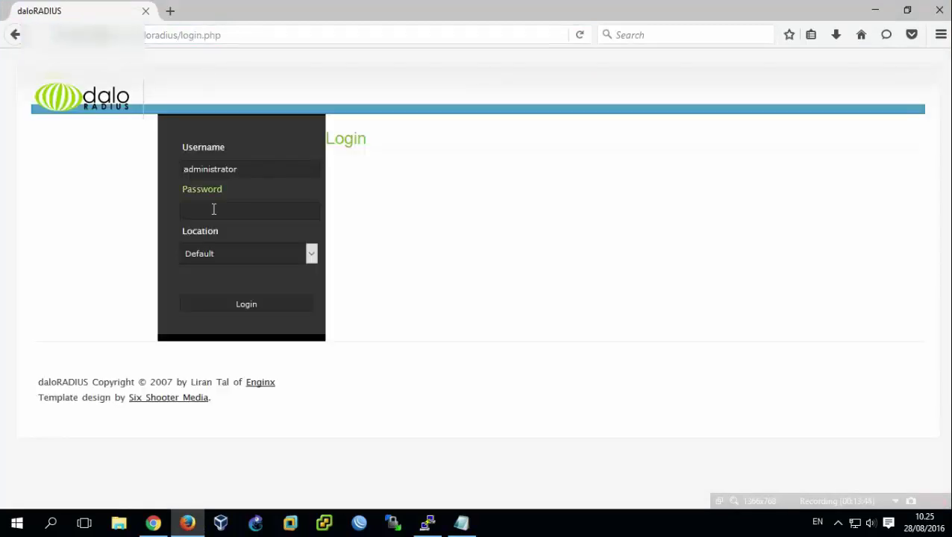
{"action": "key", "text": "Return"}
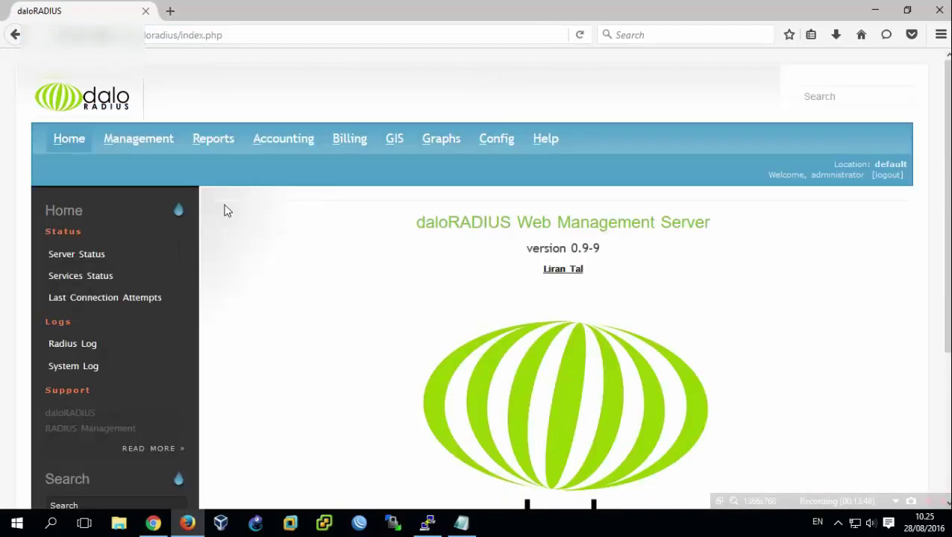
View the Server Status report's uptime and system load figures.
{"action": "scroll", "coordinate": [224, 208], "scroll_direction": "down", "scroll_amount": 2}
{"action": "scroll", "coordinate": [255, 207], "scroll_direction": "up", "scroll_amount": 2}
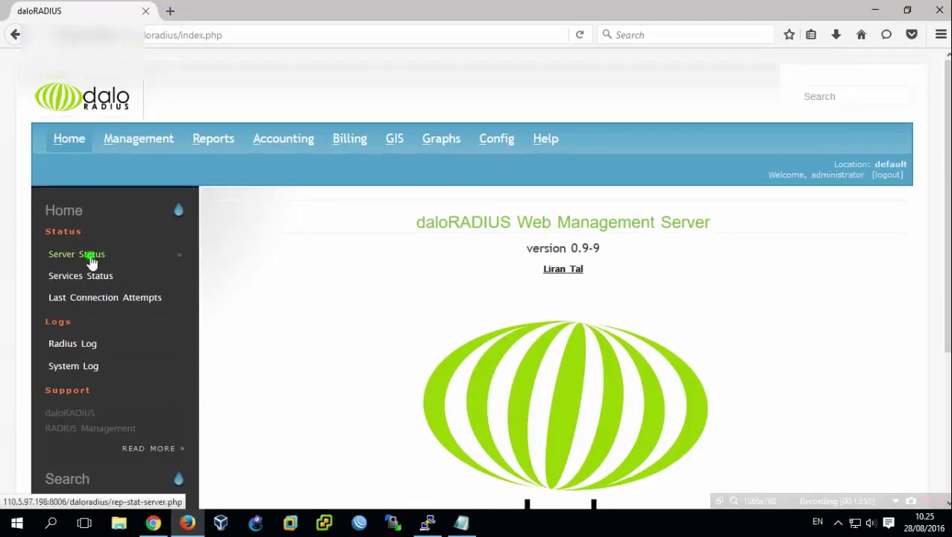
{"action": "left_click", "coordinate": [88, 253]}
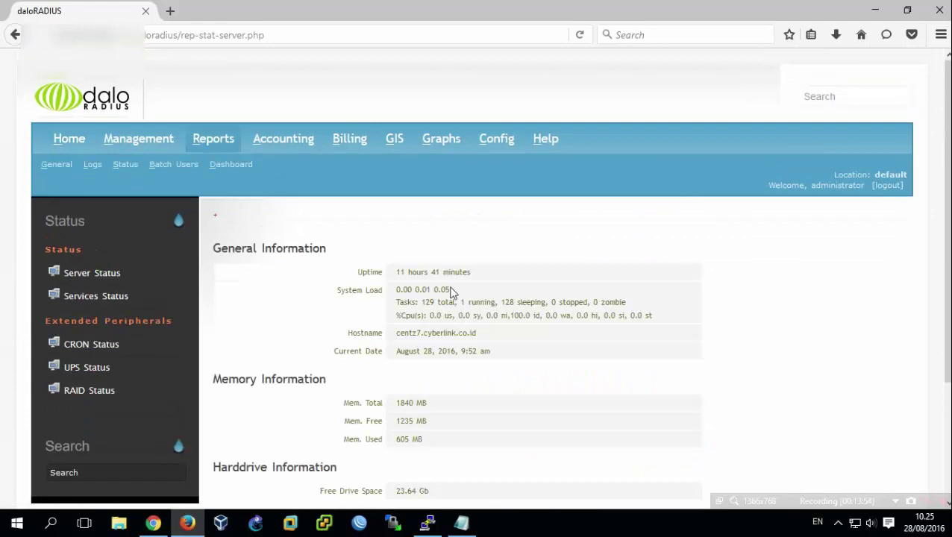
{"action": "left_click_drag", "start_coordinate": [656, 319], "coordinate": [375, 272]}
{"action": "left_click", "coordinate": [446, 244]}
Go to Home, then Management, then the Nas page.
{"action": "left_click", "coordinate": [56, 139]}
{"action": "left_click", "coordinate": [134, 142]}
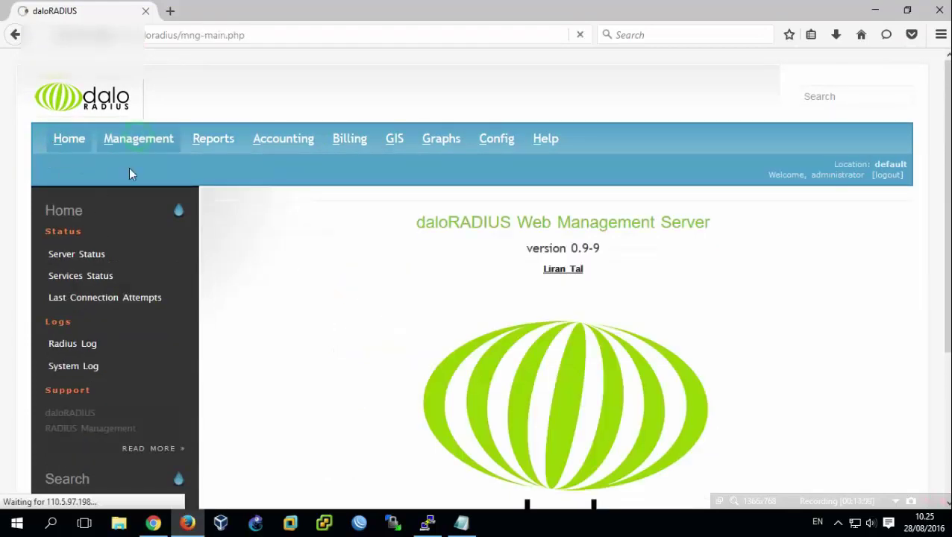
{"action": "left_click", "coordinate": [189, 170]}
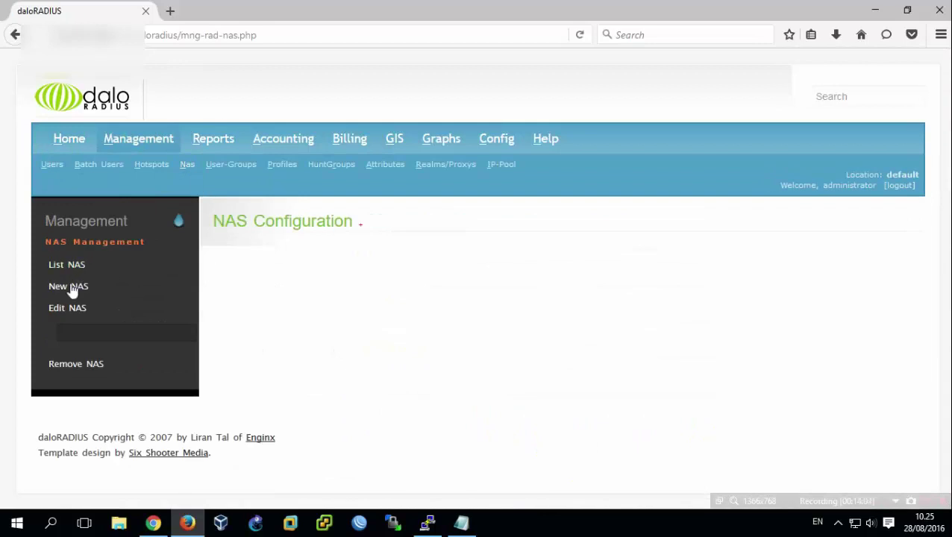
Add a NAS with IP/Host 0.0.0.0/0, a secret, type other, shortname Radius-network.
{"action": "left_click", "coordinate": [73, 288]}
{"action": "left_click", "coordinate": [400, 292]}
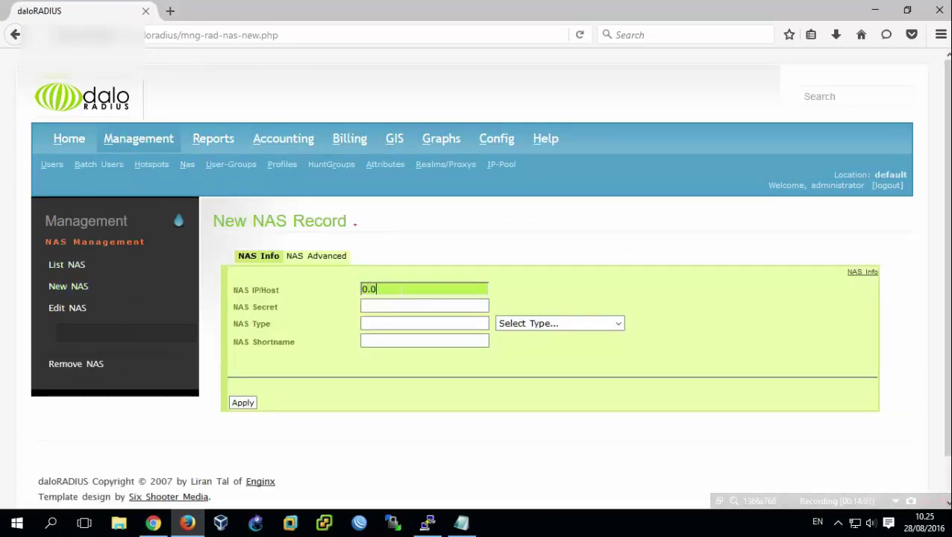
{"action": "key", "text": "Tab"}
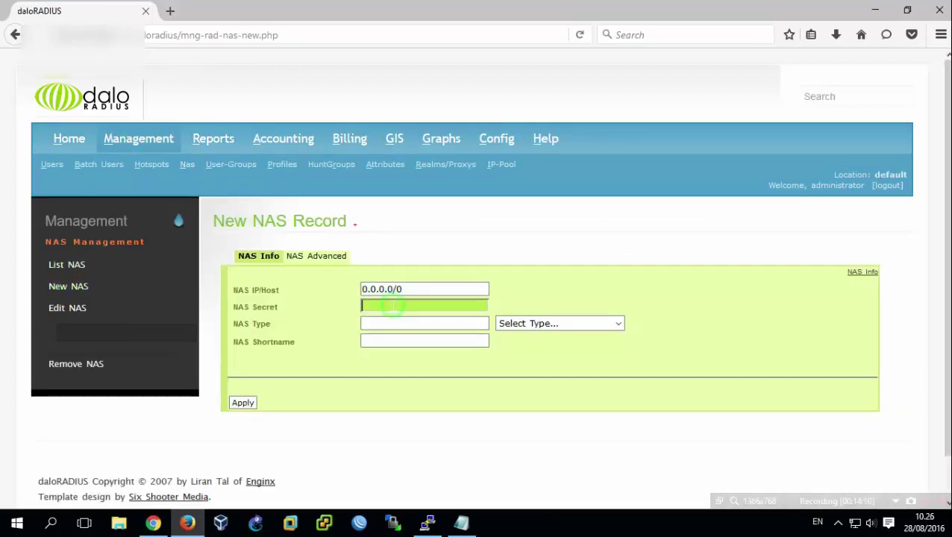
{"action": "type", "text": "passwd-nas"}
{"action": "left_click", "coordinate": [531, 326]}
{"action": "left_click", "coordinate": [536, 354]}
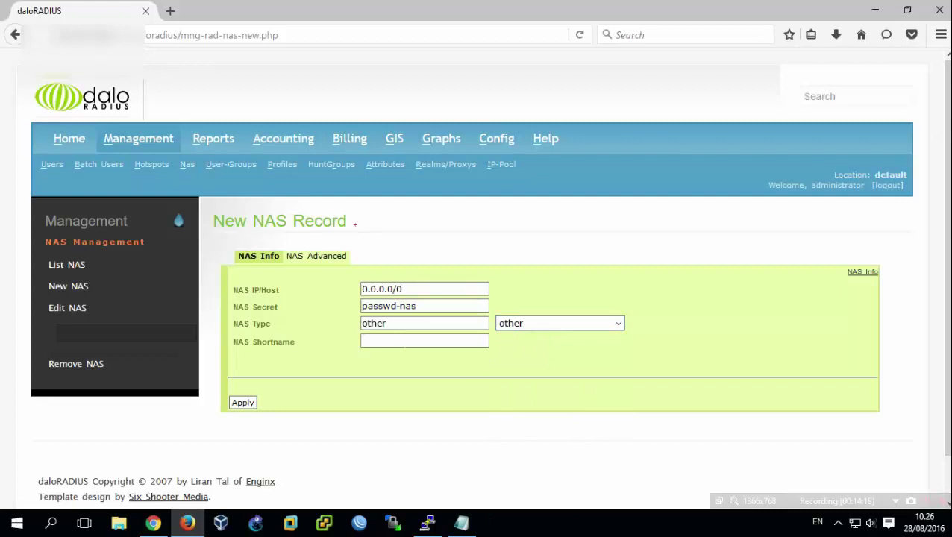
{"action": "left_click", "coordinate": [405, 341]}
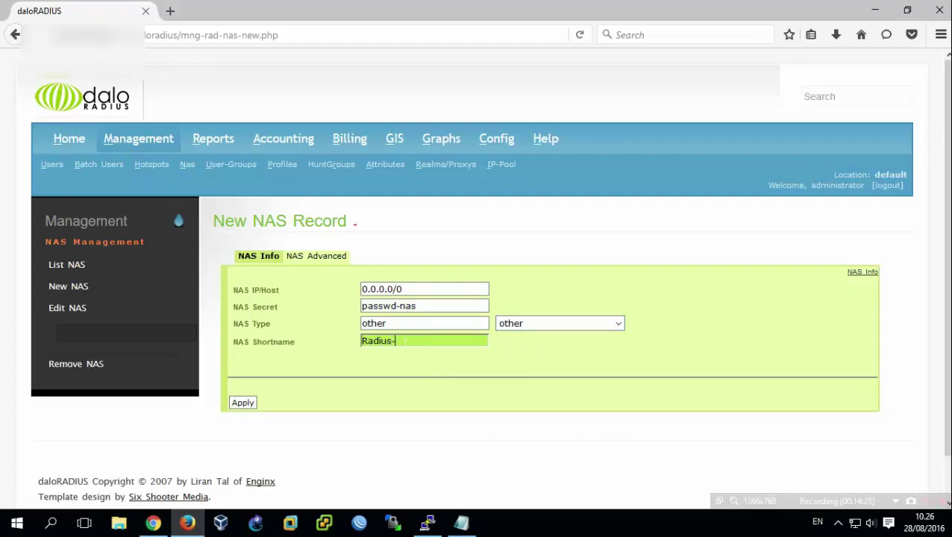
{"action": "type", "text": "Radius-netwpo"}
{"action": "left_click", "coordinate": [243, 403]}
List all NAS entries to confirm the Radius-network record.
{"action": "left_click", "coordinate": [58, 265]}
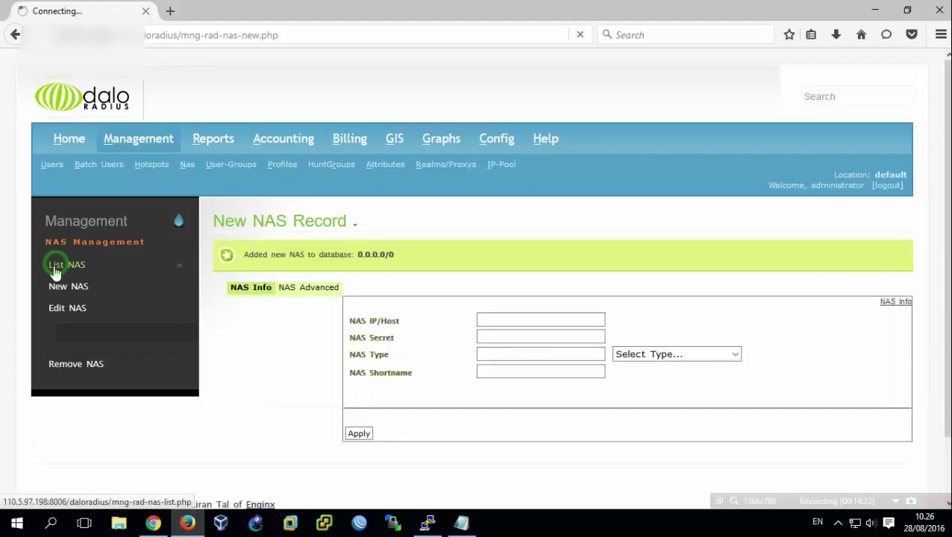
{"action": "left_click_drag", "start_coordinate": [420, 346], "coordinate": [359, 346]}
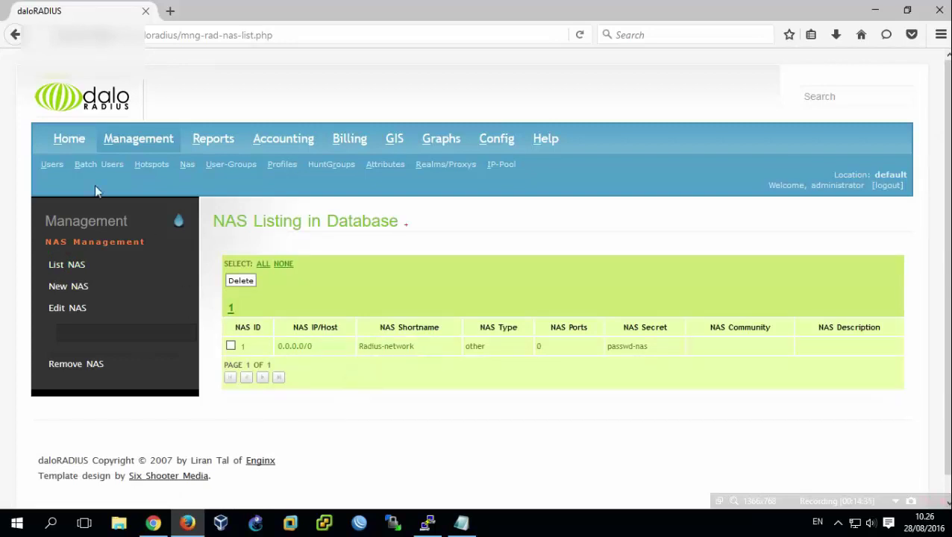
{"action": "left_click", "coordinate": [52, 165]}
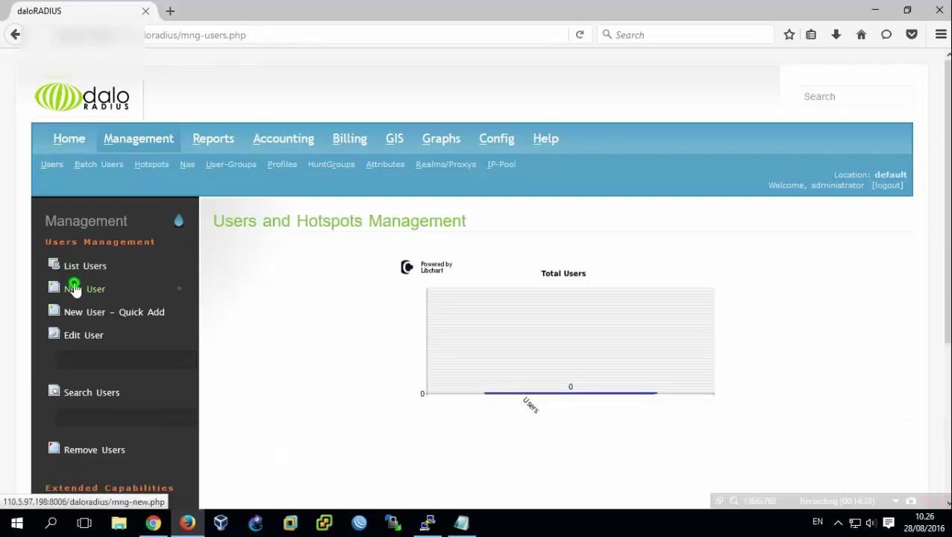
Start a new user with a test username and cleartext password.
{"action": "left_click", "coordinate": [76, 288]}
{"action": "left_click", "coordinate": [414, 304]}
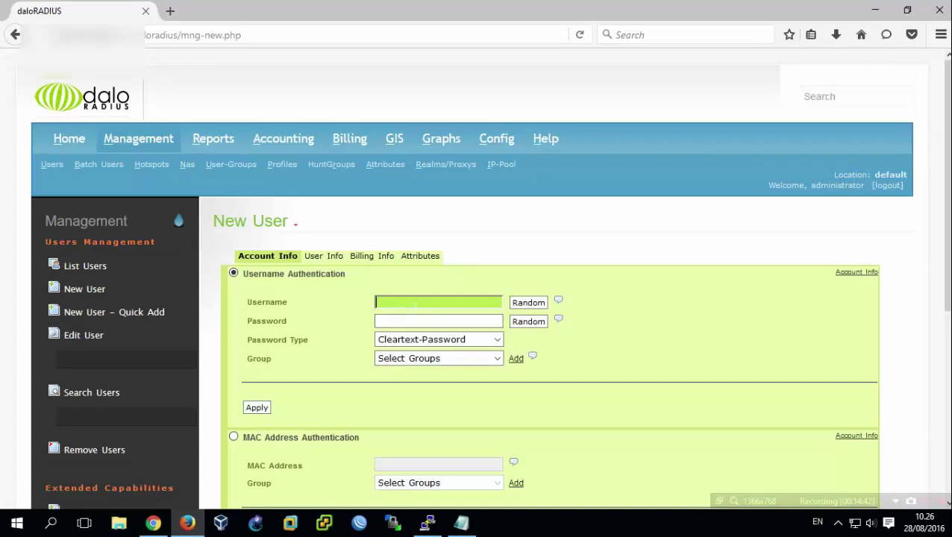
{"action": "type", "text": "rio"}
{"action": "key", "text": "Tab"}
{"action": "type", "text": "passwd"}
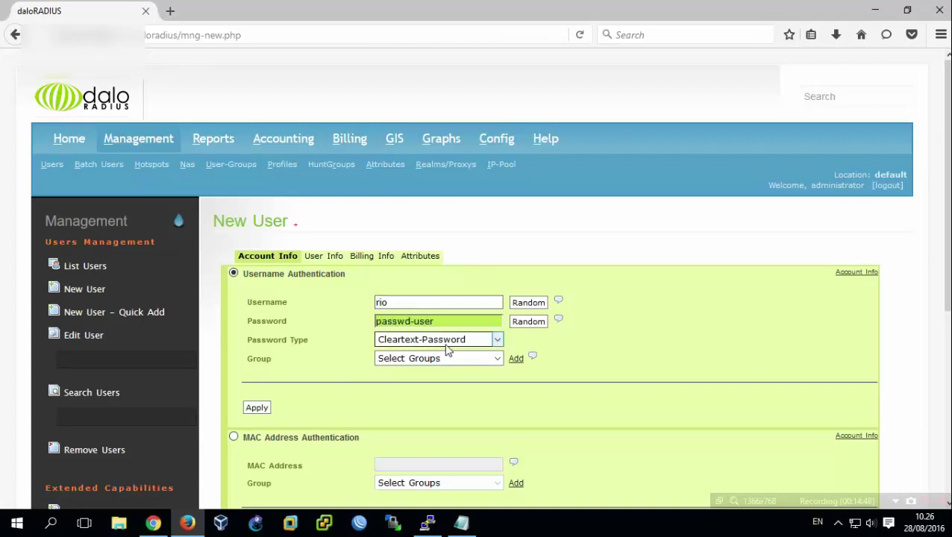
Fill in the user's first and last name and apply the new user.
{"action": "left_click", "coordinate": [321, 258]}
{"action": "left_click", "coordinate": [376, 298]}
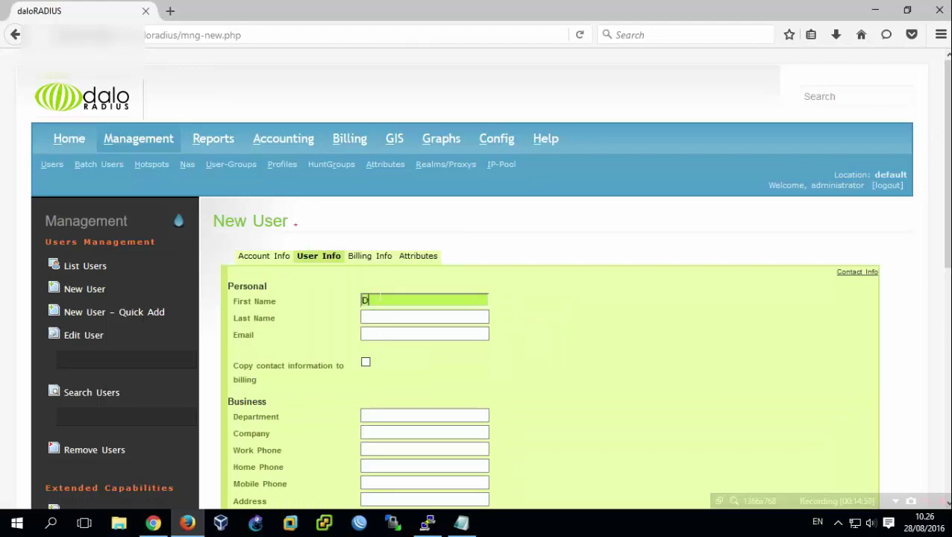
{"action": "key", "text": "Tab"}
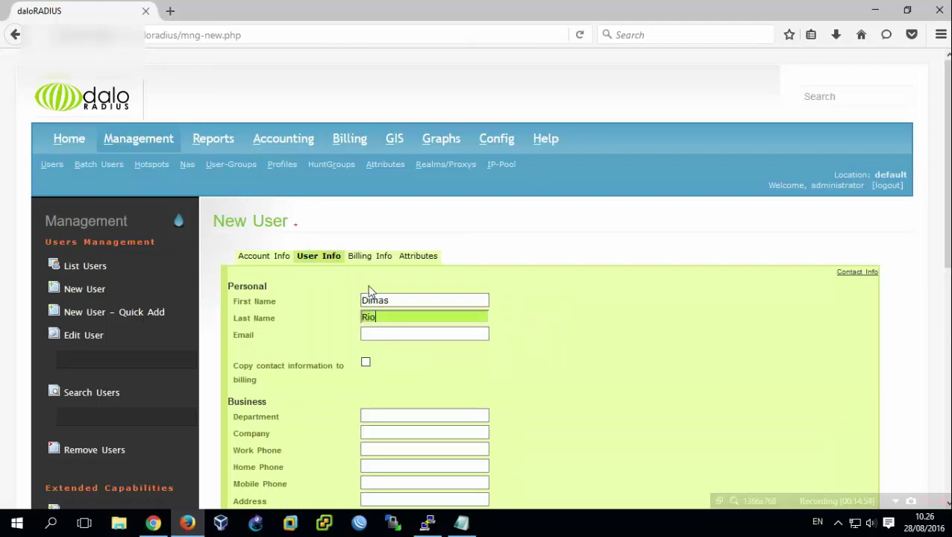
{"action": "left_click", "coordinate": [281, 256]}
{"action": "left_click", "coordinate": [256, 409]}
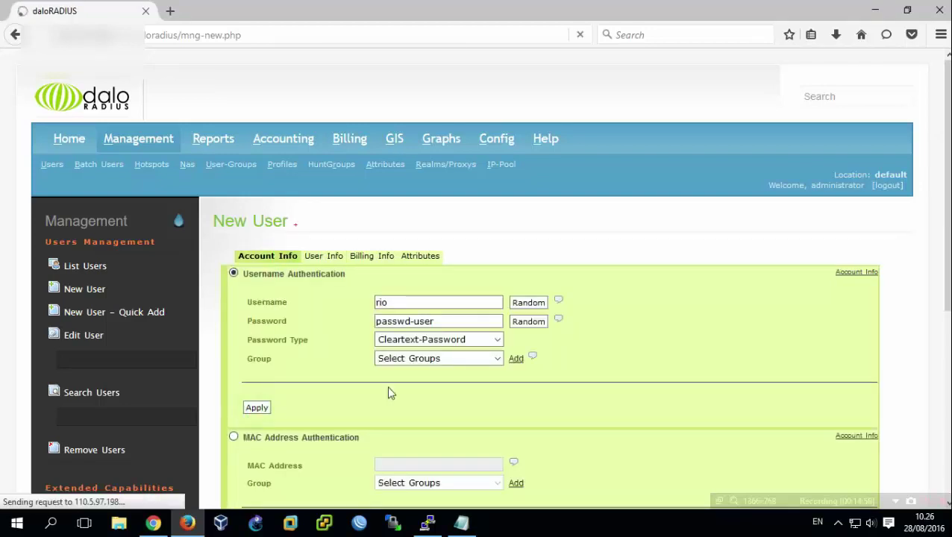
Check the new user in Users Listing, then minimize Firefox.
{"action": "left_click", "coordinate": [88, 266]}
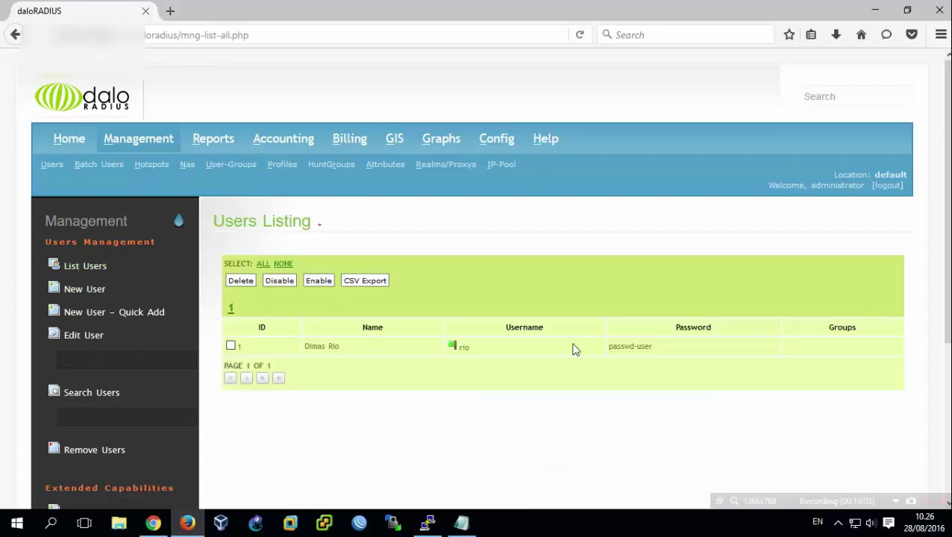
{"action": "left_click_drag", "start_coordinate": [654, 347], "coordinate": [452, 395]}
{"action": "left_click", "coordinate": [446, 426]}
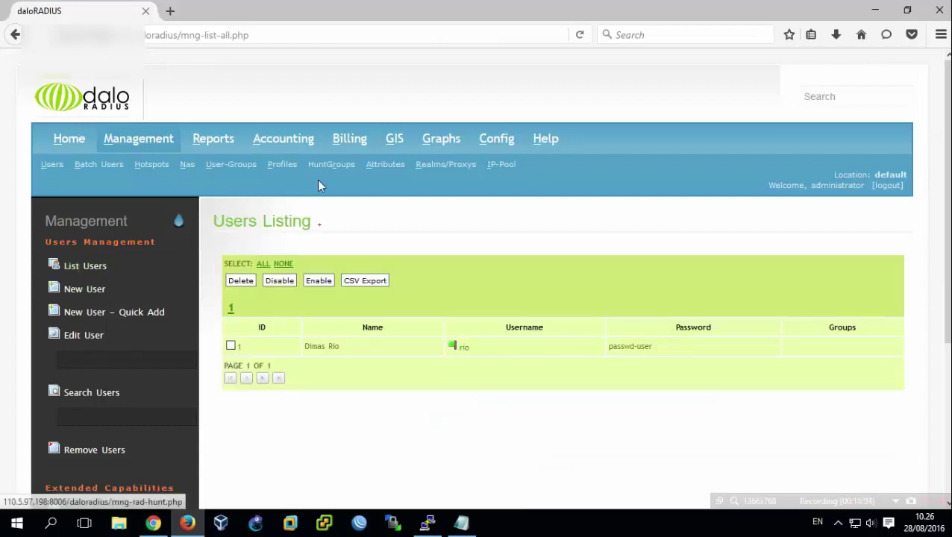
{"action": "left_click", "coordinate": [875, 12]}
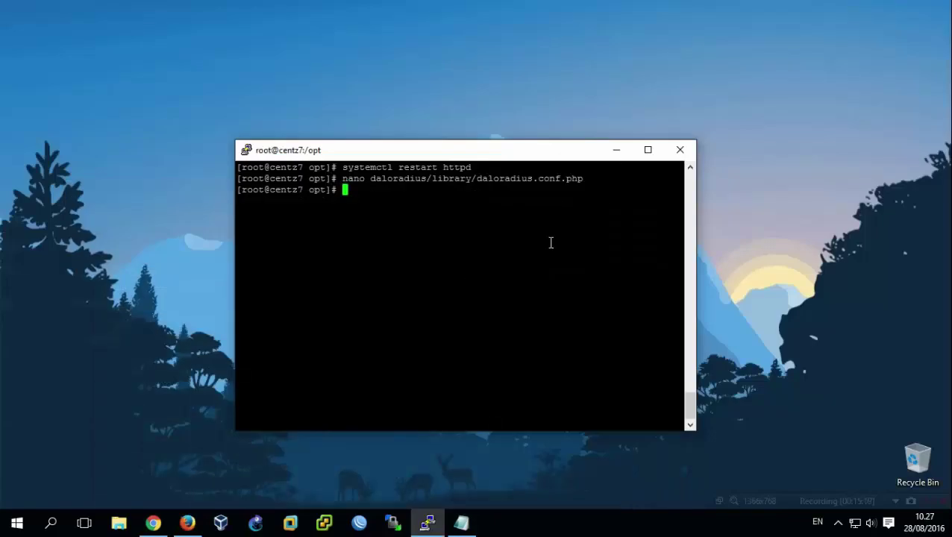
Run radtest for the test user and password against 127.0.0.1 port 1812 with the shared secret.
{"action": "key", "text": "ctrl+l"}
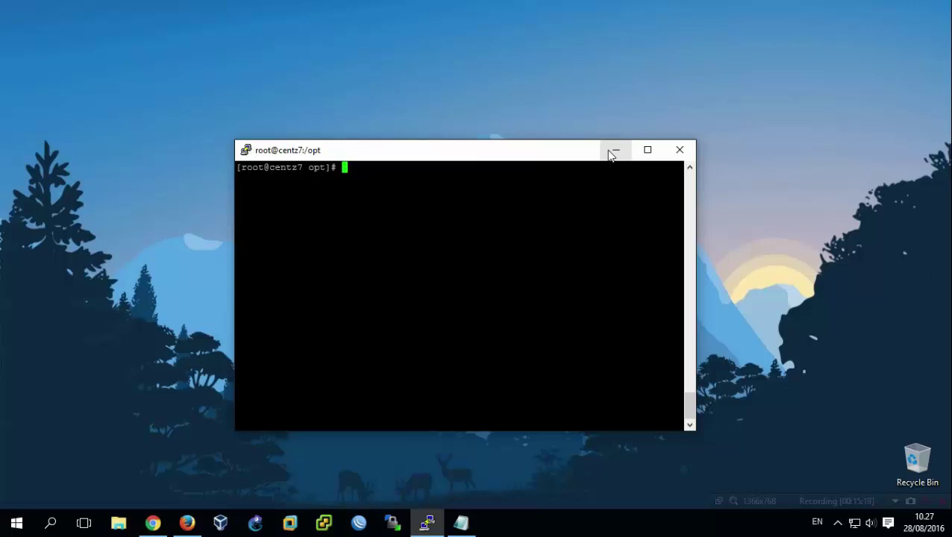
{"action": "left_click", "coordinate": [524, 222]}
{"action": "type", "text": "radtest rio"}
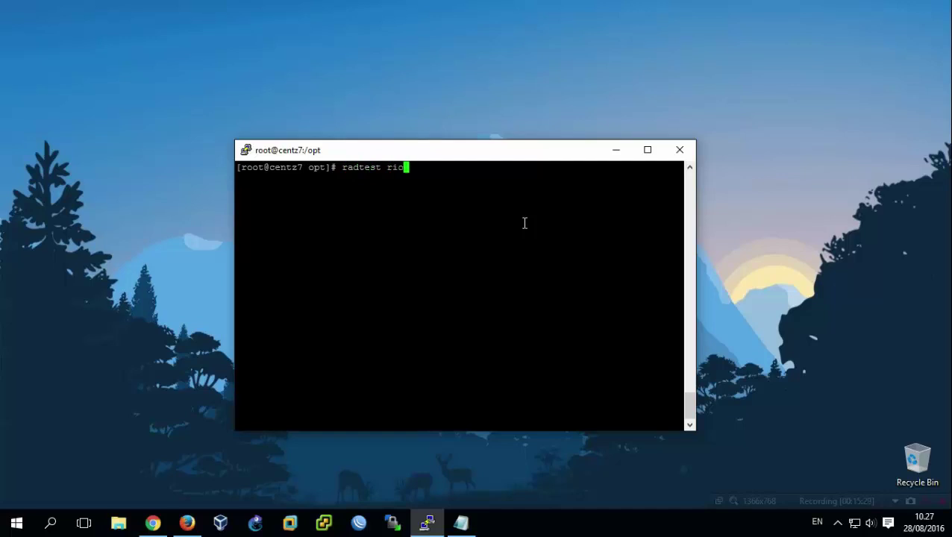
{"action": "type", "text": " passwo-user 127"}
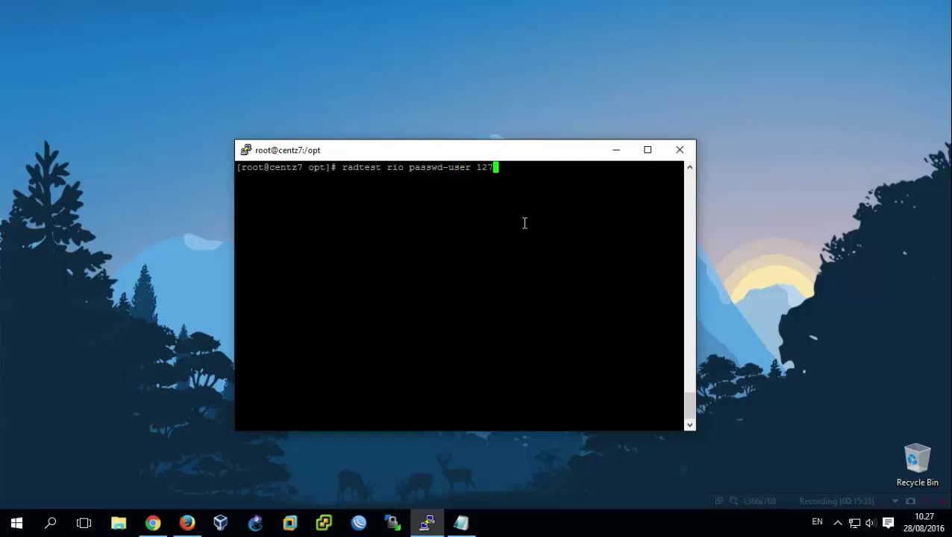
{"action": "type", "text": ".0.0.1 1812 testing123"}
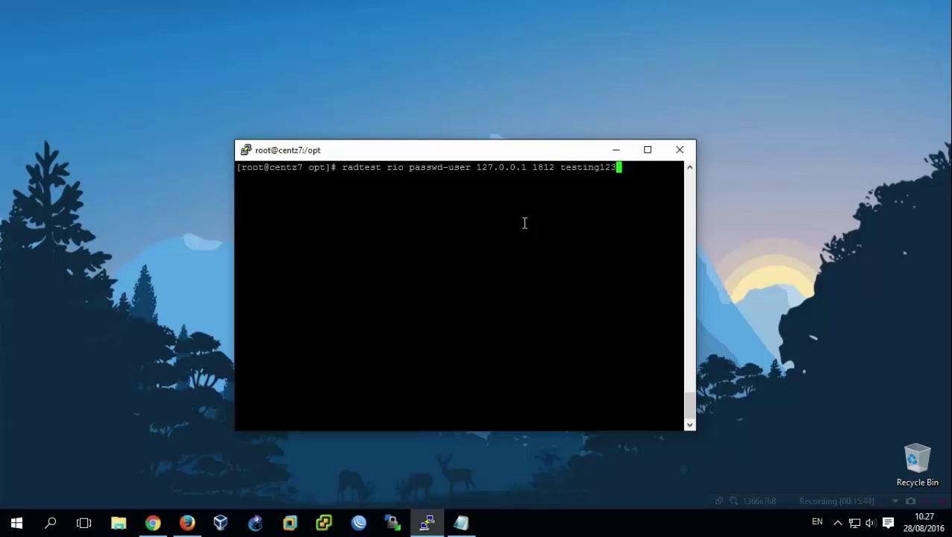
{"action": "key", "text": "Return"}
Confirm the Access-Accept reply, then minimize PuTTY.
{"action": "left_click_drag", "start_coordinate": [521, 247], "coordinate": [240, 252]}
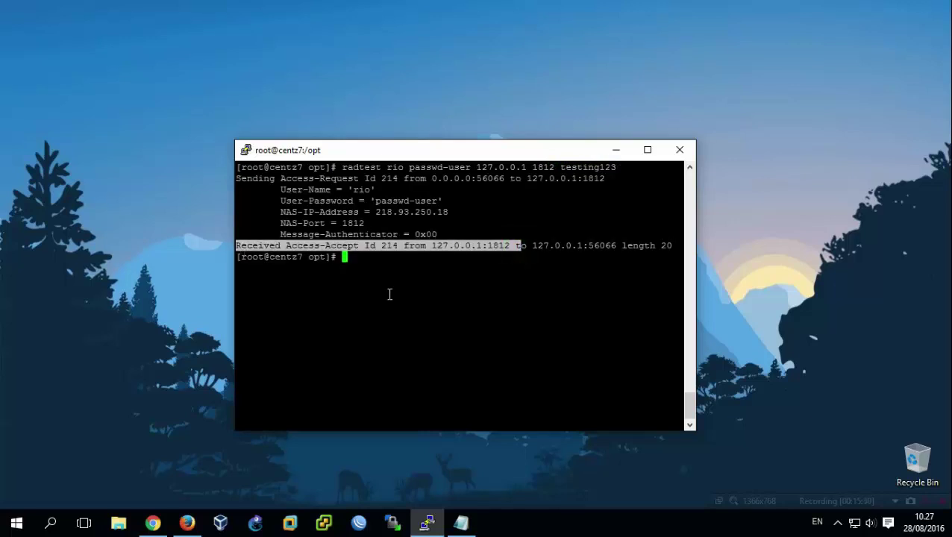
{"action": "left_click", "coordinate": [382, 292]}
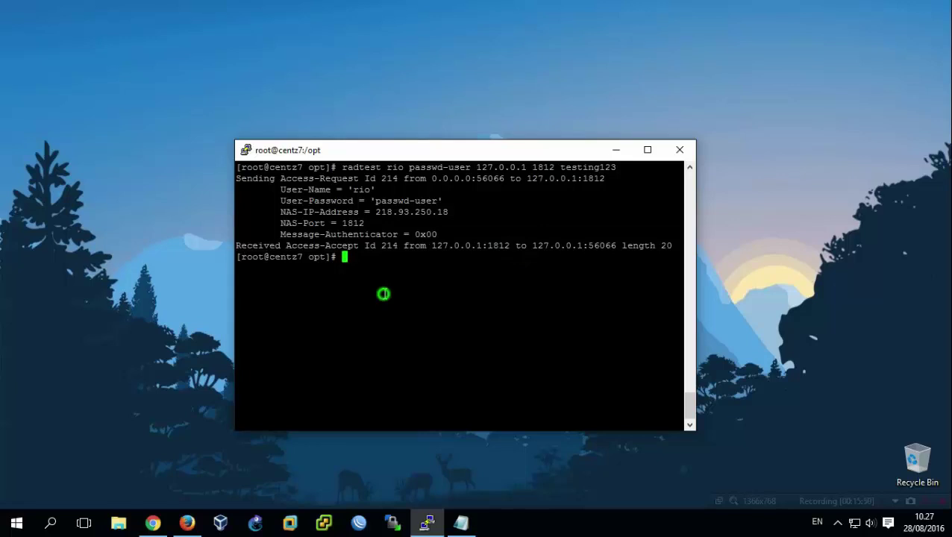
{"action": "left_click", "coordinate": [615, 151]}
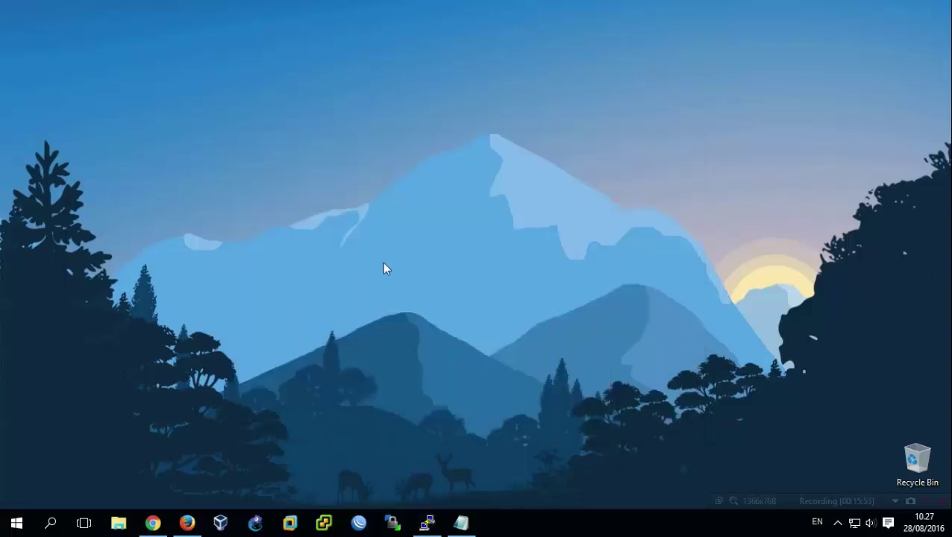
Reconnect to the MikroTik router in WinBox with the router password.
{"action": "left_click", "coordinate": [365, 523]}
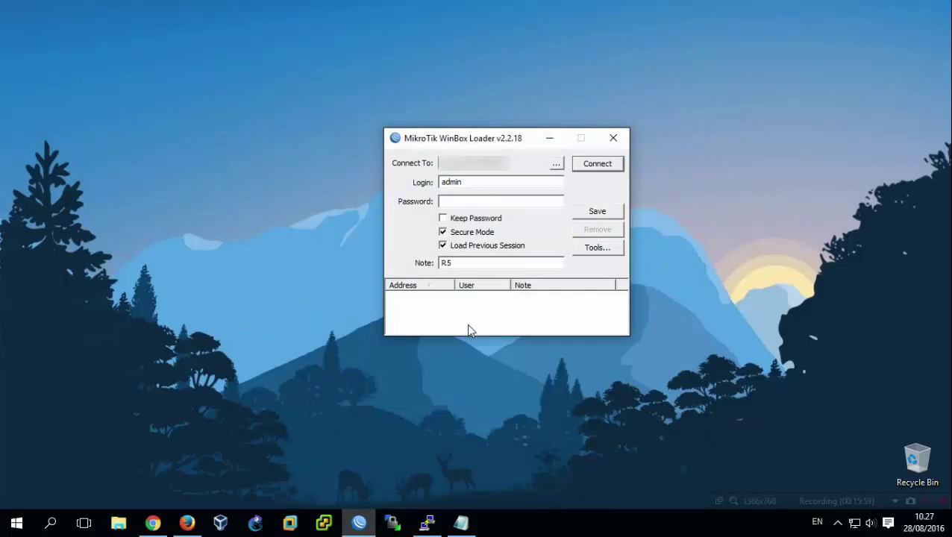
{"action": "type", "text": "******"}
{"action": "key", "text": "Return"}
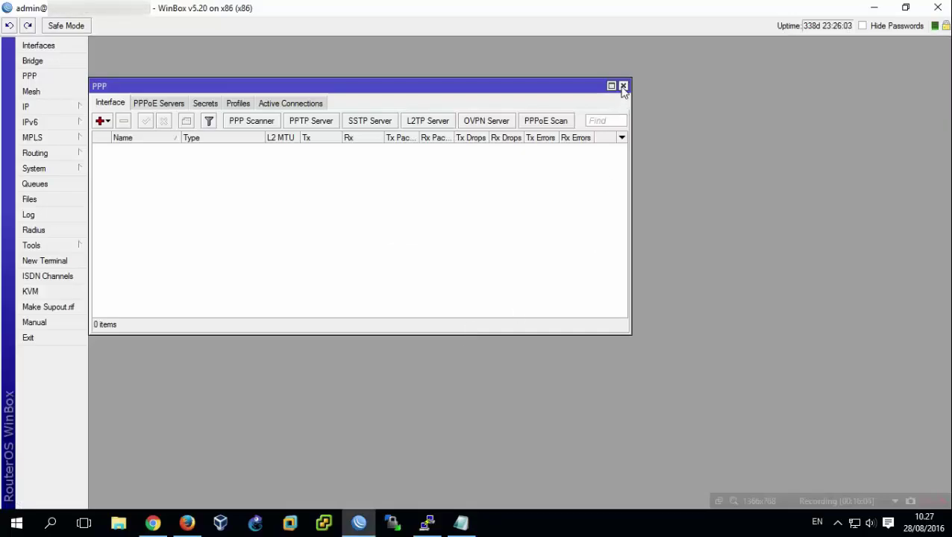
Make the router accept incoming RADIUS requests.
{"action": "left_click", "coordinate": [623, 87]}
{"action": "left_click", "coordinate": [41, 230]}
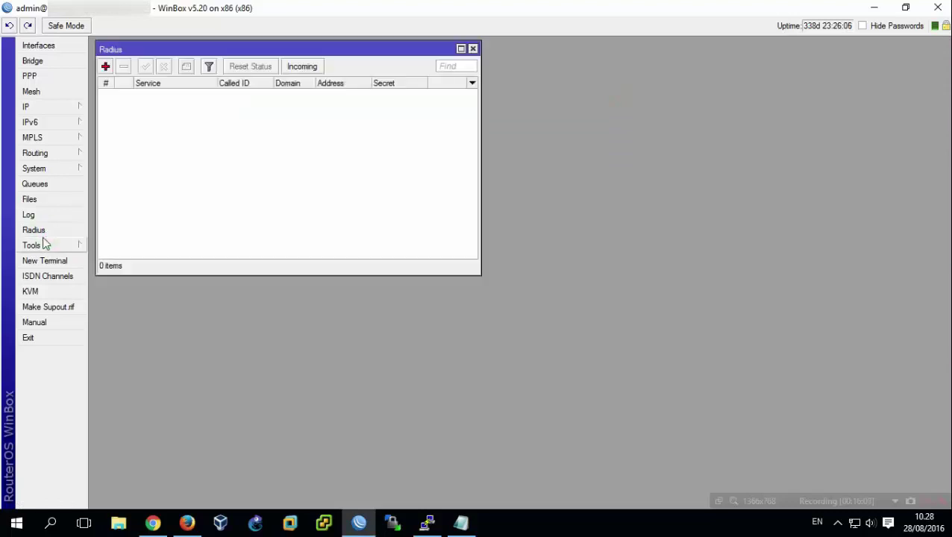
{"action": "left_click_drag", "start_coordinate": [194, 51], "coordinate": [269, 123]}
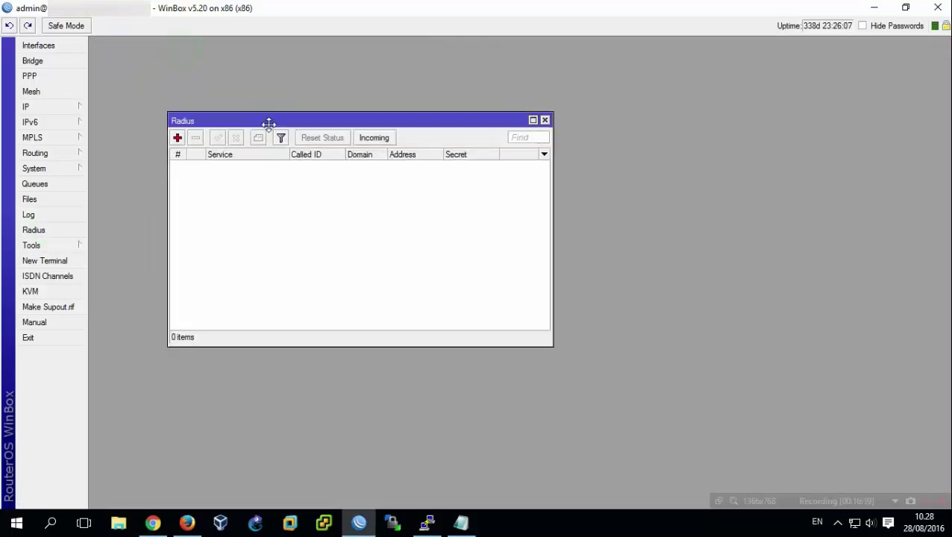
{"action": "left_click", "coordinate": [385, 149]}
{"action": "left_click", "coordinate": [392, 243]}
{"action": "left_click", "coordinate": [473, 248]}
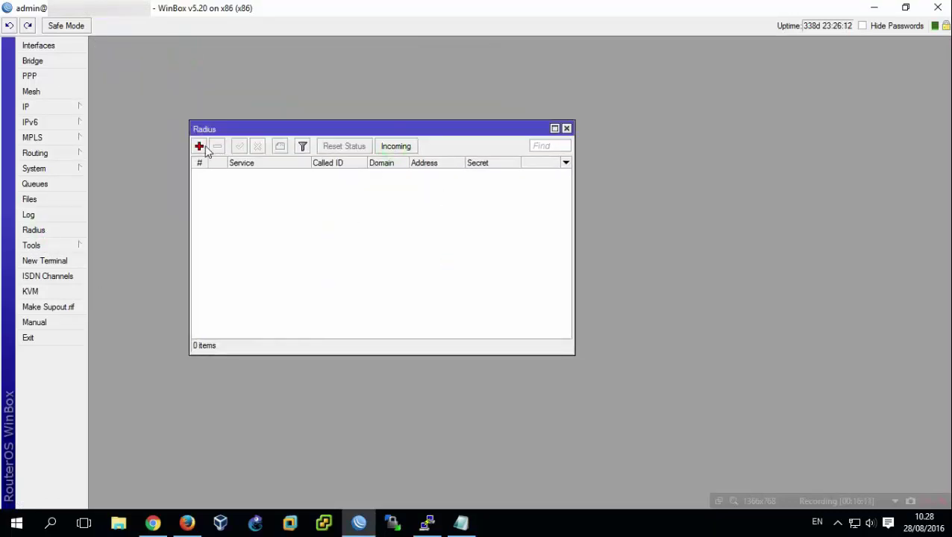
Add a new RADIUS server entry serving ppp, dhcp and login.
{"action": "left_click", "coordinate": [200, 146]}
{"action": "left_click", "coordinate": [134, 145]}
{"action": "left_click", "coordinate": [134, 170]}
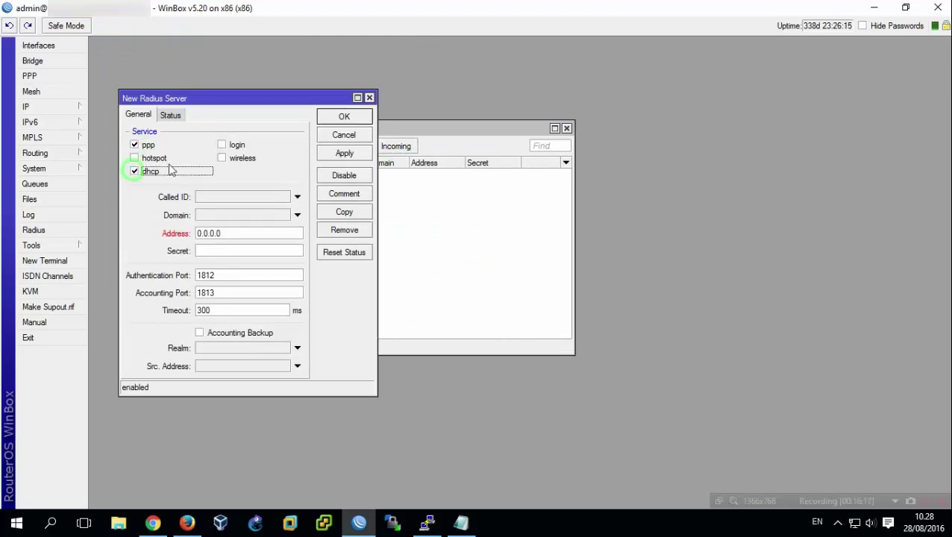
{"action": "left_click", "coordinate": [221, 145]}
{"action": "left_click_drag", "start_coordinate": [231, 233], "coordinate": [159, 238]}
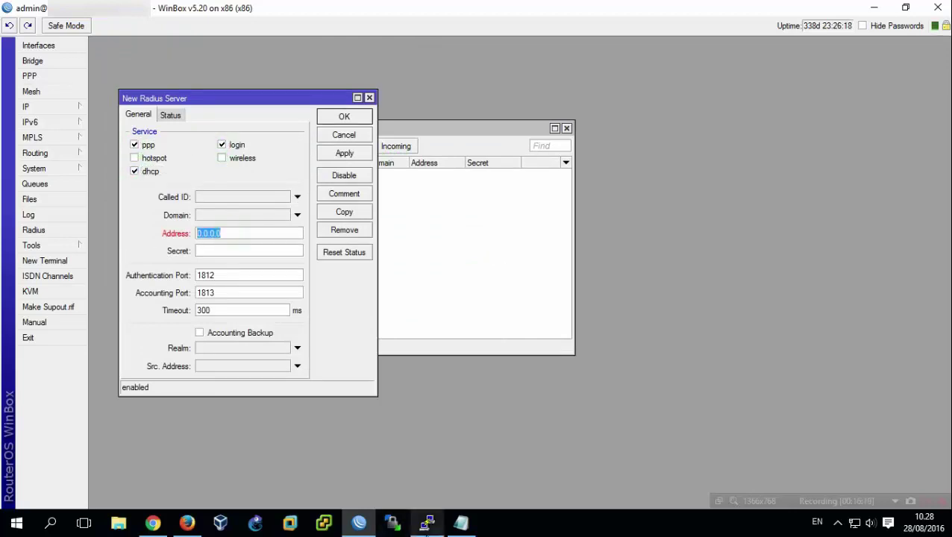
Look up the server's IP with ifconfig and enter 10.10.7.6 as the RADIUS address.
{"action": "left_click", "coordinate": [426, 522]}
{"action": "left_click_drag", "start_coordinate": [394, 150], "coordinate": [588, 158]}
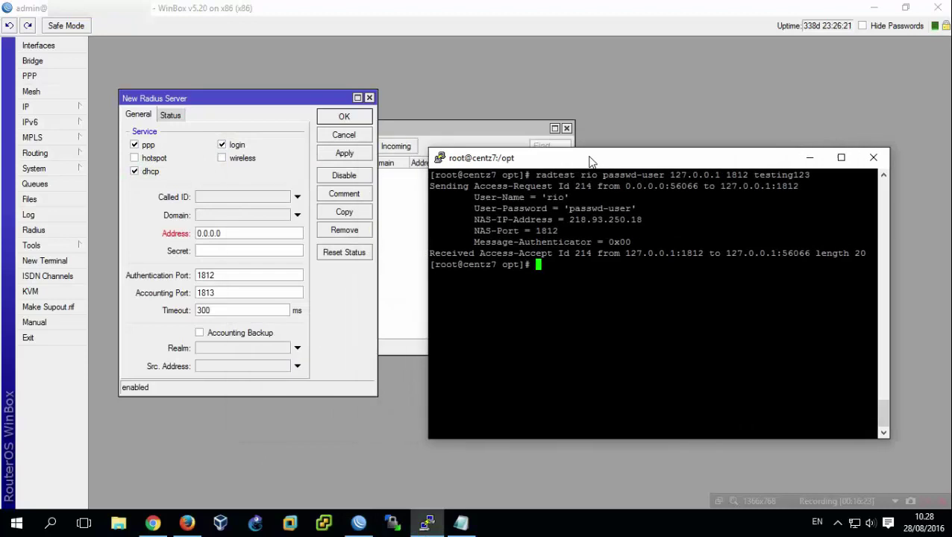
{"action": "key", "text": "ctrl+l"}
{"action": "type", "text": "ifconfig"}
{"action": "key", "text": "Return"}
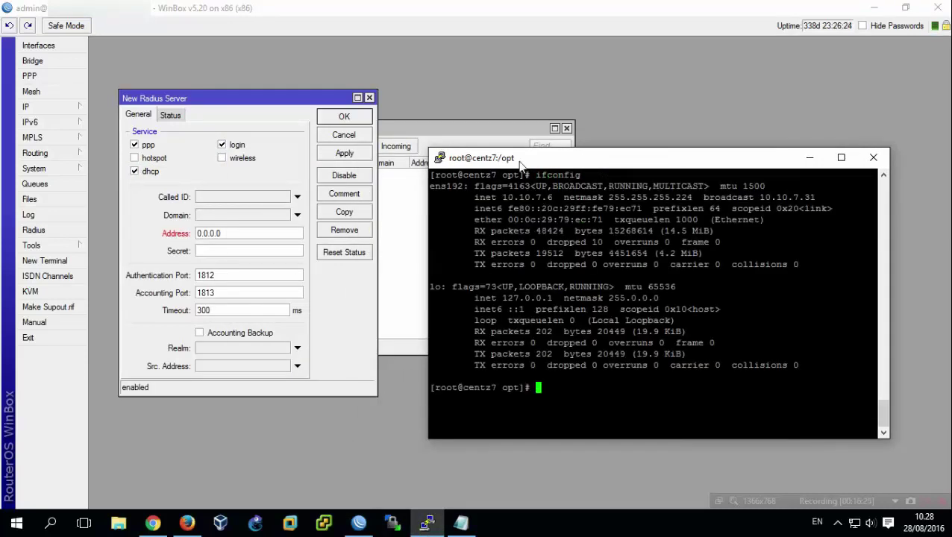
{"action": "left_click_drag", "start_coordinate": [554, 197], "coordinate": [492, 196]}
{"action": "double_click", "coordinate": [240, 232]}
{"action": "type", "text": "1"}
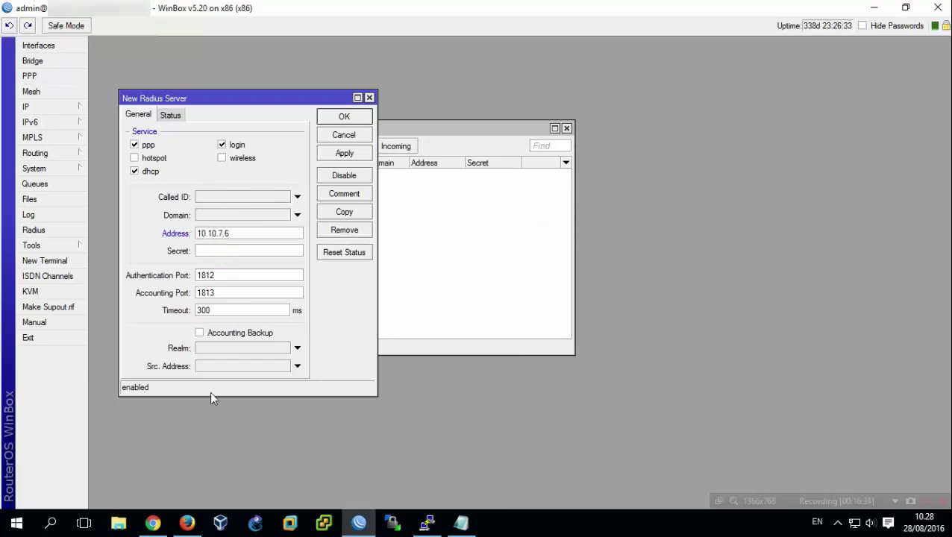
{"action": "left_click", "coordinate": [186, 522]}
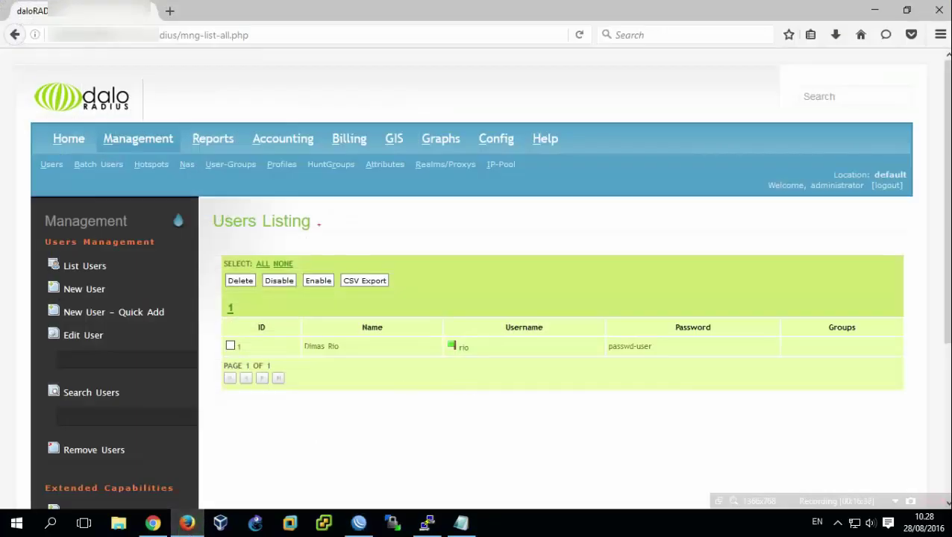
Copy the NAS shared secret from daloRADIUS's List NAS page, then return to WinBox.
{"action": "left_click", "coordinate": [186, 164]}
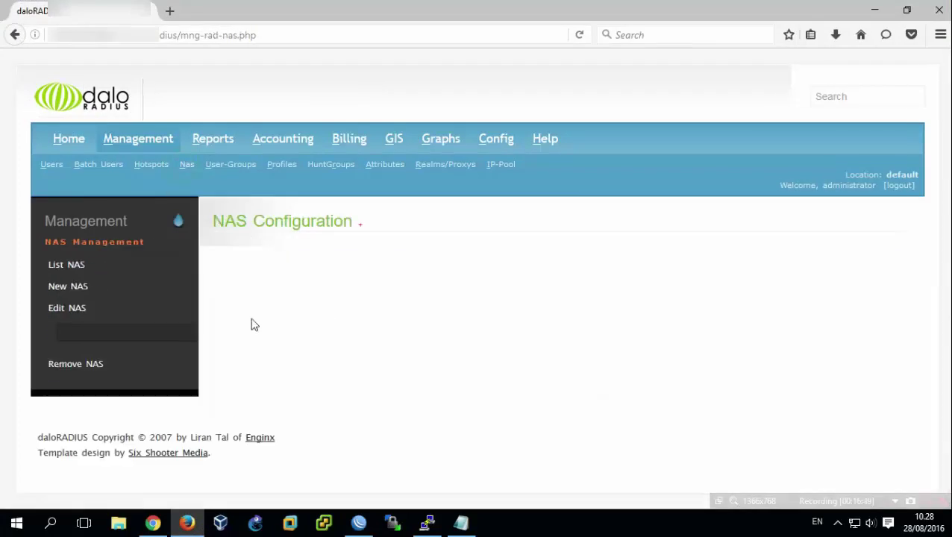
{"action": "left_click", "coordinate": [78, 265]}
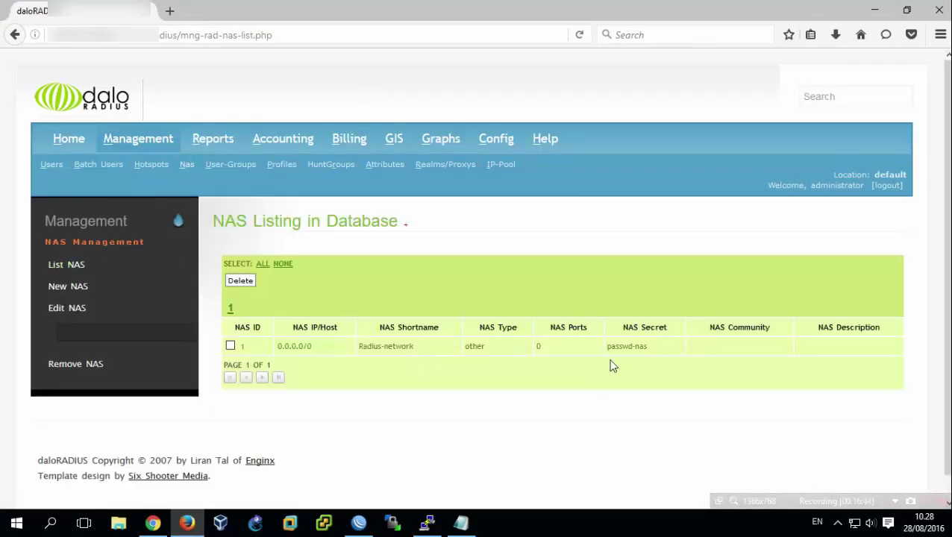
{"action": "triple_click", "coordinate": [646, 346]}
{"action": "key", "text": "ctrl+c"}
{"action": "left_click", "coordinate": [596, 384]}
{"action": "left_click_drag", "start_coordinate": [628, 346], "coordinate": [635, 346]}
{"action": "right_click", "coordinate": [607, 352]}
{"action": "left_click", "coordinate": [616, 363]}
{"action": "left_click", "coordinate": [358, 523]}
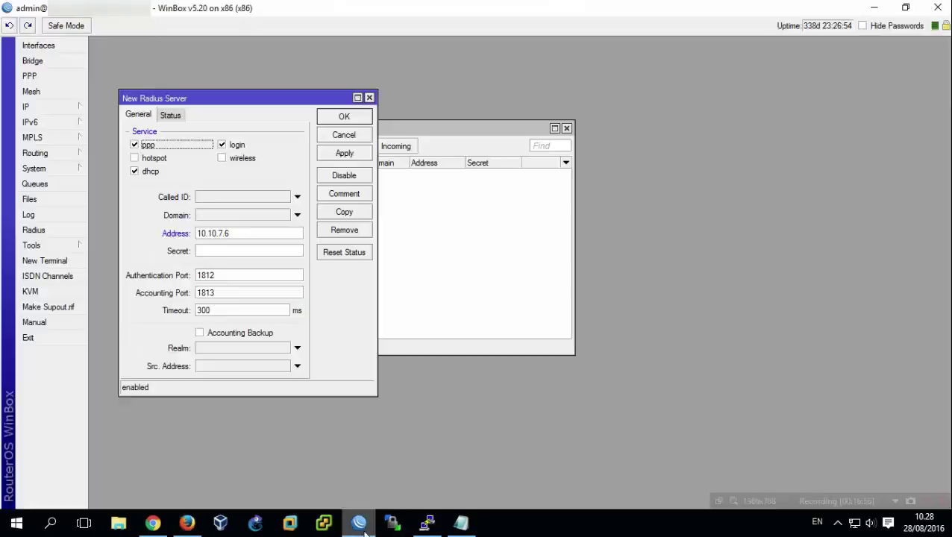
Paste the NAS secret into the new RADIUS server and save the entry.
{"action": "left_click", "coordinate": [270, 251]}
{"action": "key", "text": "ctrl+v"}
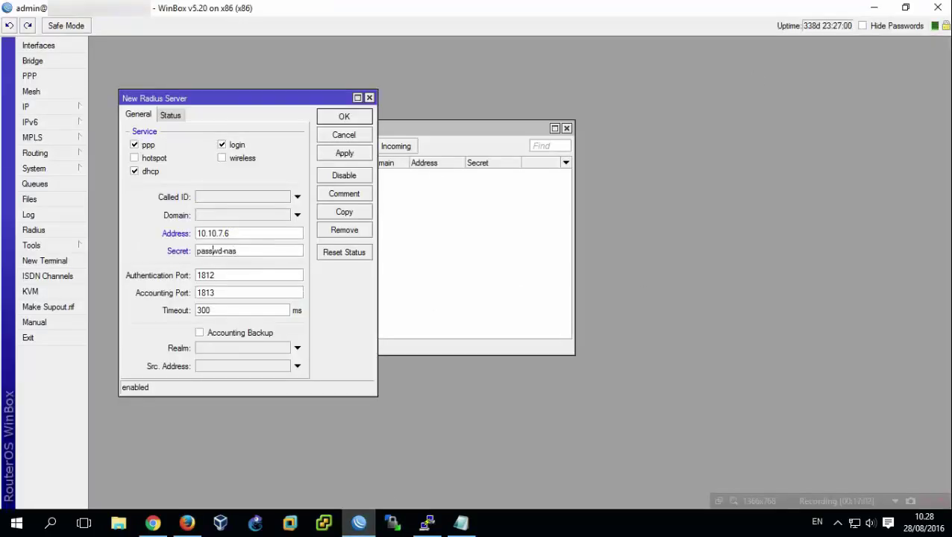
{"action": "left_click", "coordinate": [361, 154]}
{"action": "left_click", "coordinate": [366, 119]}
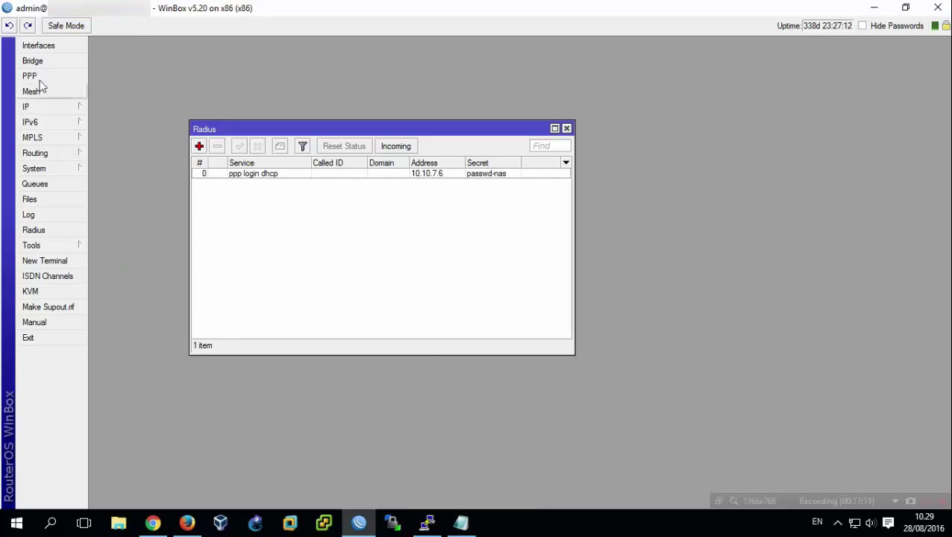
Inspect the pptp-radius IP pool's address range and close the pool windows unchanged.
{"action": "left_click", "coordinate": [35, 109]}
{"action": "left_click", "coordinate": [132, 276]}
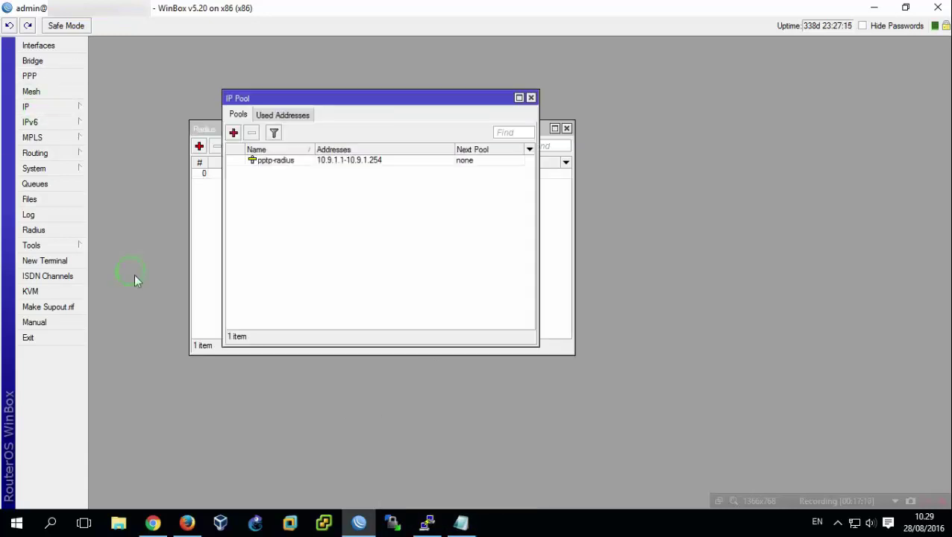
{"action": "double_click", "coordinate": [308, 158]}
{"action": "left_click", "coordinate": [386, 249]}
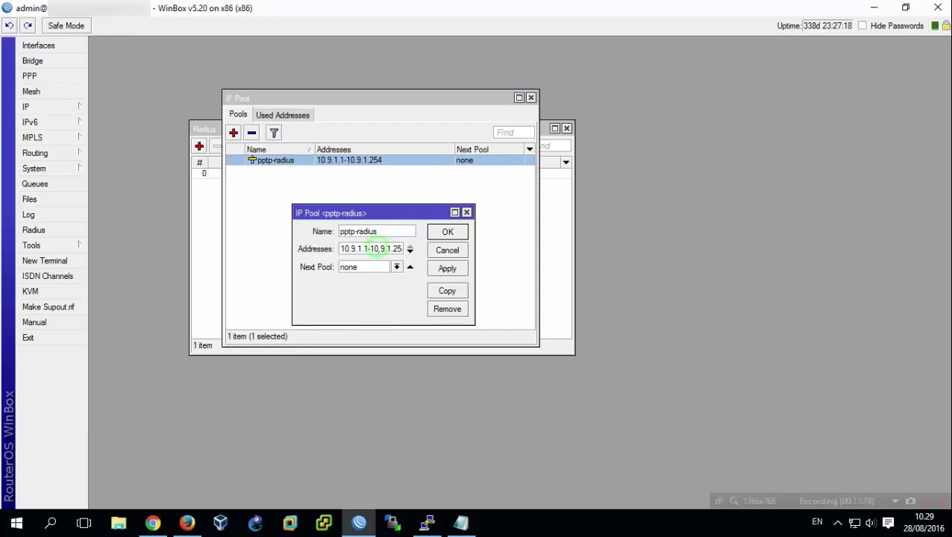
{"action": "left_click_drag", "start_coordinate": [367, 249], "coordinate": [340, 249]}
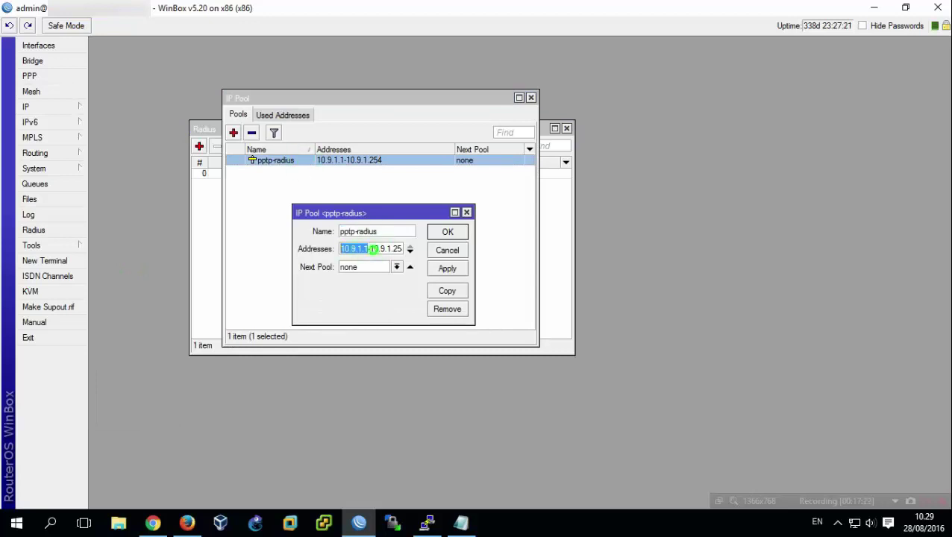
{"action": "left_click", "coordinate": [450, 234]}
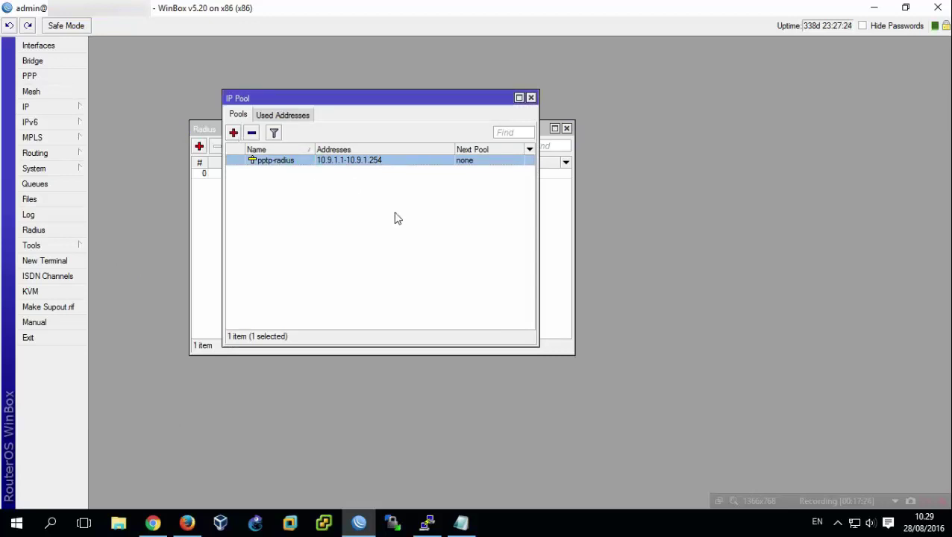
{"action": "left_click", "coordinate": [530, 98]}
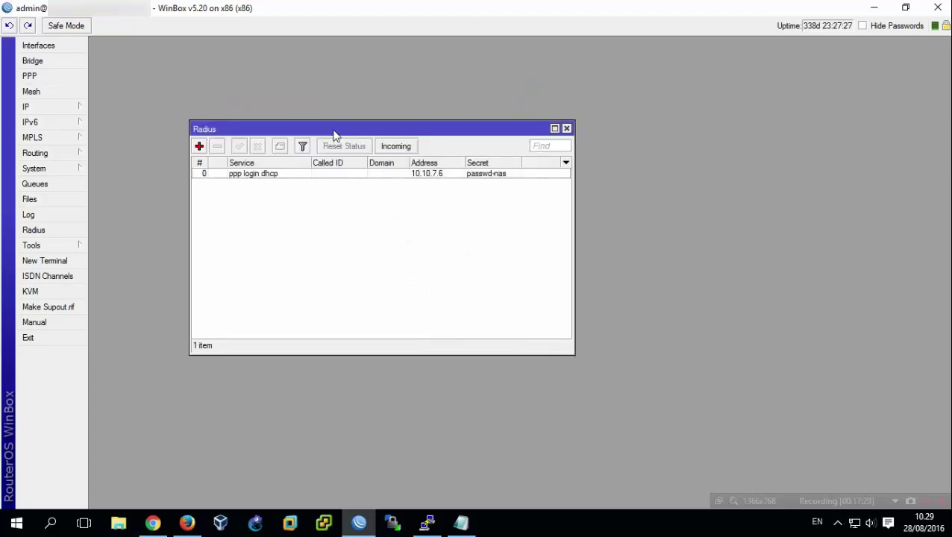
Start a new PPP profile named profile-pptp.
{"action": "left_click", "coordinate": [67, 77]}
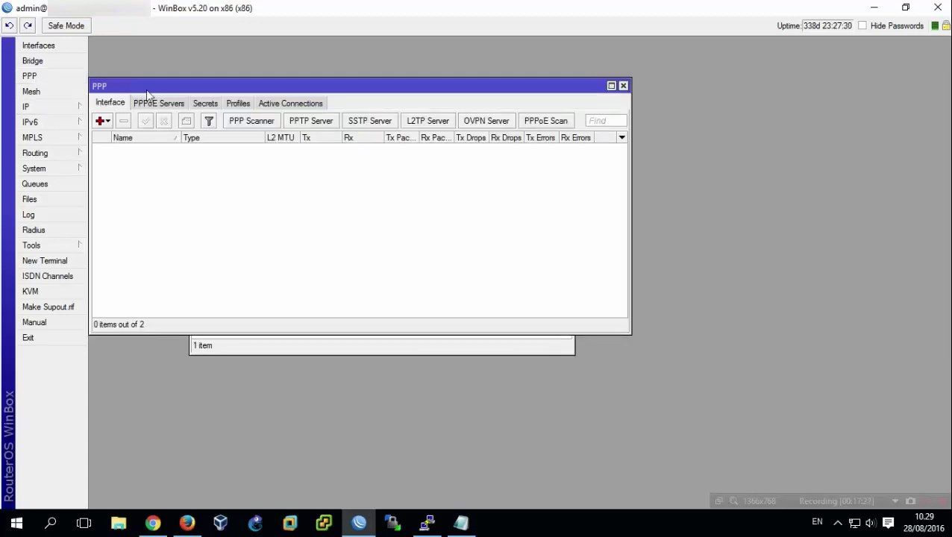
{"action": "left_click_drag", "start_coordinate": [148, 92], "coordinate": [406, 193]}
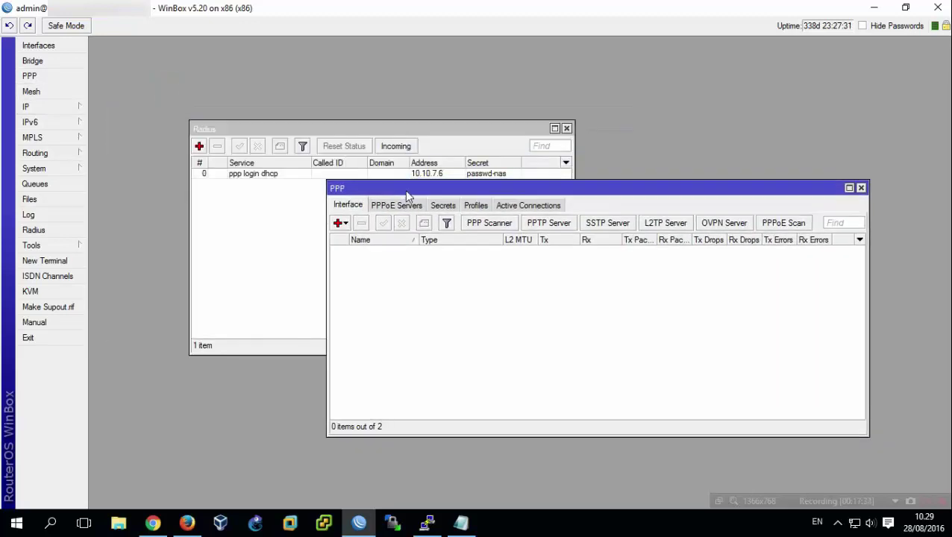
{"action": "left_click", "coordinate": [475, 206]}
{"action": "left_click", "coordinate": [337, 222]}
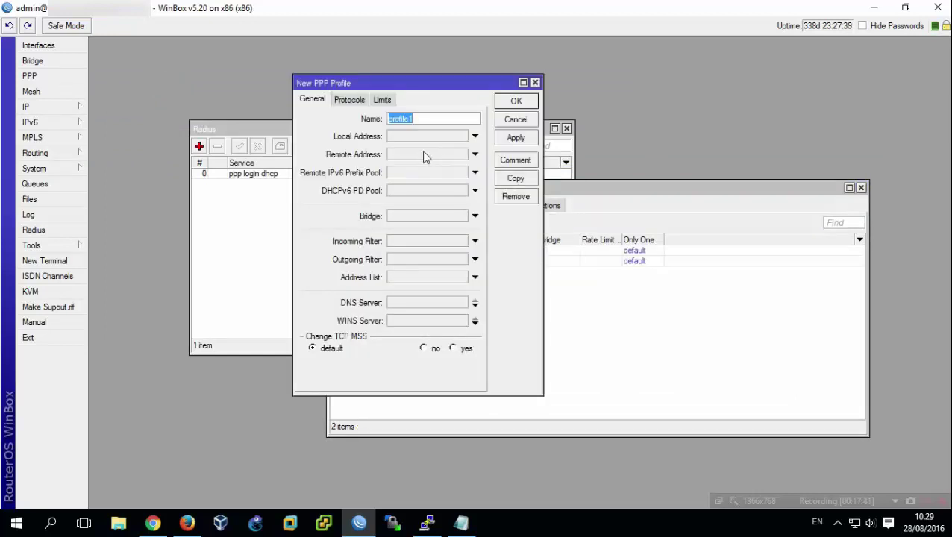
{"action": "left_click", "coordinate": [426, 120]}
Set the profile's local and remote addresses to pptp-radius and Change TCP MSS to yes.
{"action": "left_click", "coordinate": [425, 138]}
{"action": "left_click", "coordinate": [461, 136]}
{"action": "left_click", "coordinate": [456, 138]}
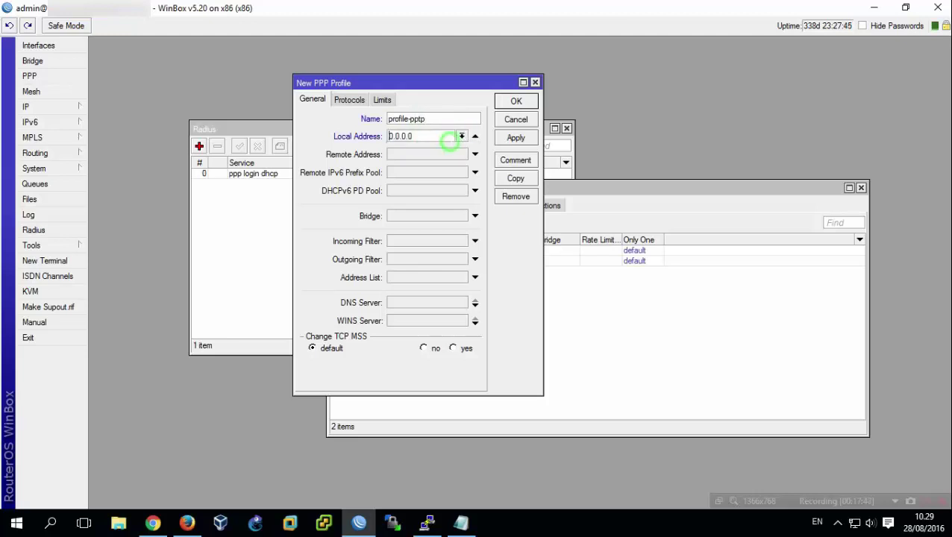
{"action": "left_click", "coordinate": [461, 136]}
{"action": "left_click", "coordinate": [456, 146]}
{"action": "left_click", "coordinate": [461, 154]}
{"action": "left_click", "coordinate": [462, 153]}
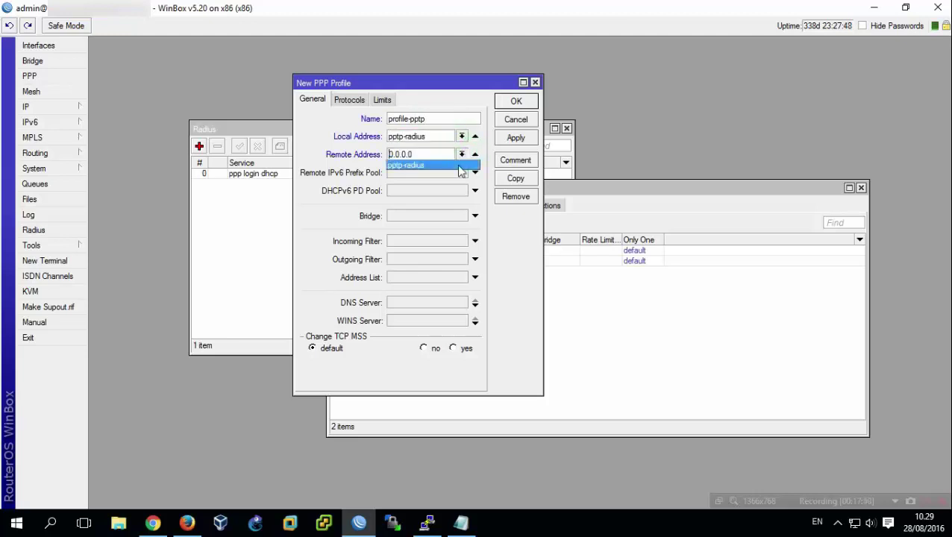
{"action": "left_click", "coordinate": [459, 165]}
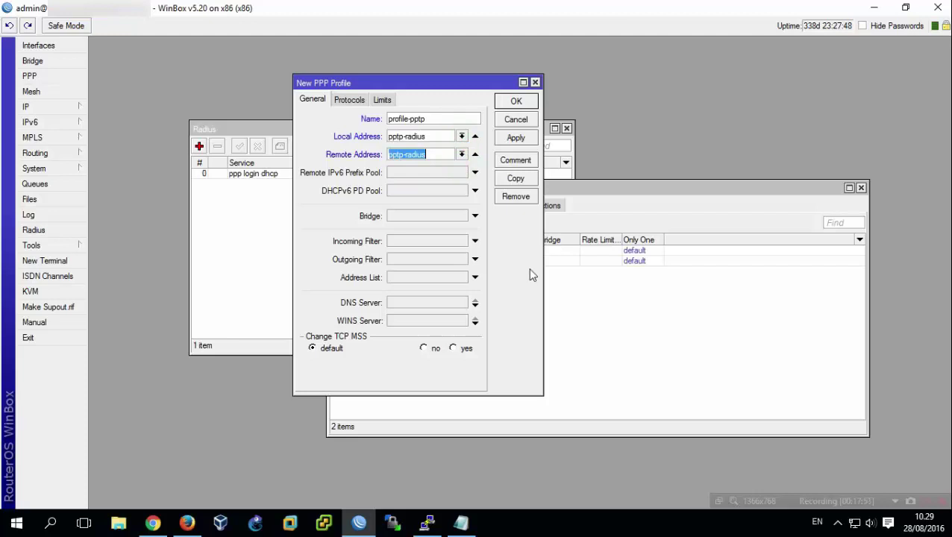
{"action": "left_click", "coordinate": [455, 349]}
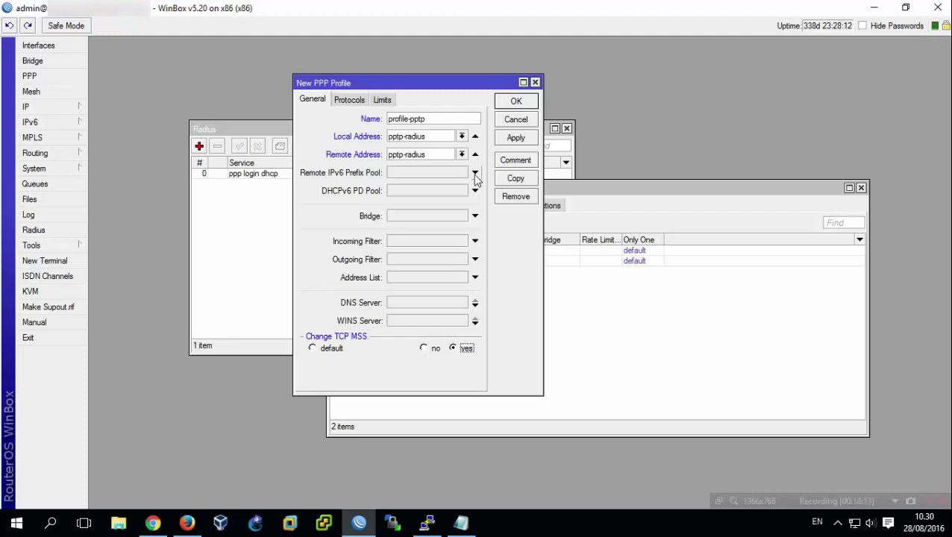
Review profile-pptp's Protocols and Limits settings, save it, and show the PPP Interface list.
{"action": "left_click", "coordinate": [361, 103]}
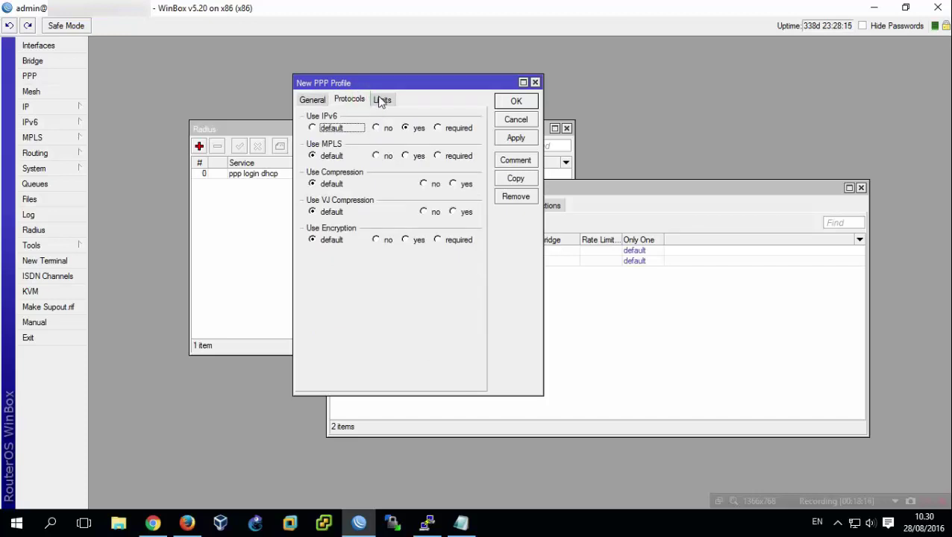
{"action": "left_click", "coordinate": [380, 101]}
{"action": "left_click", "coordinate": [310, 99]}
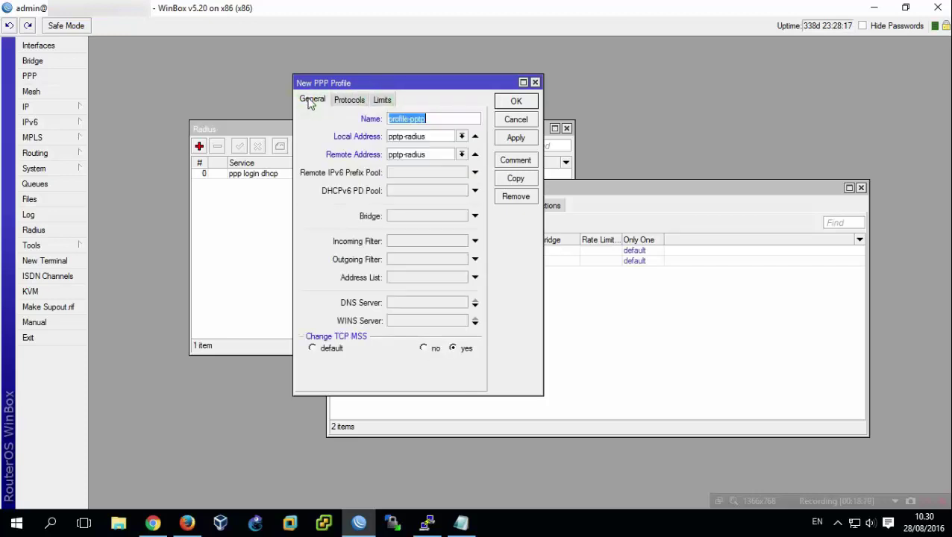
{"action": "left_click", "coordinate": [514, 102]}
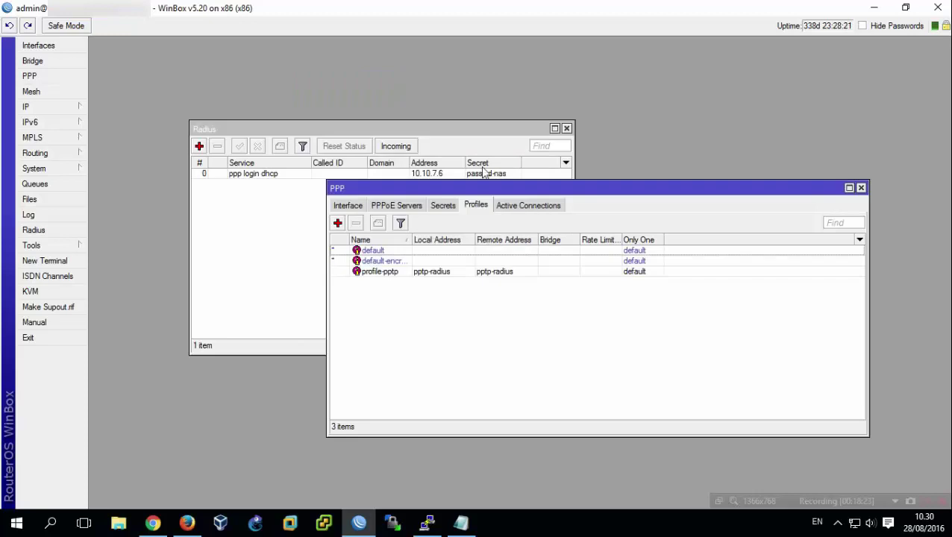
{"action": "left_click", "coordinate": [471, 314]}
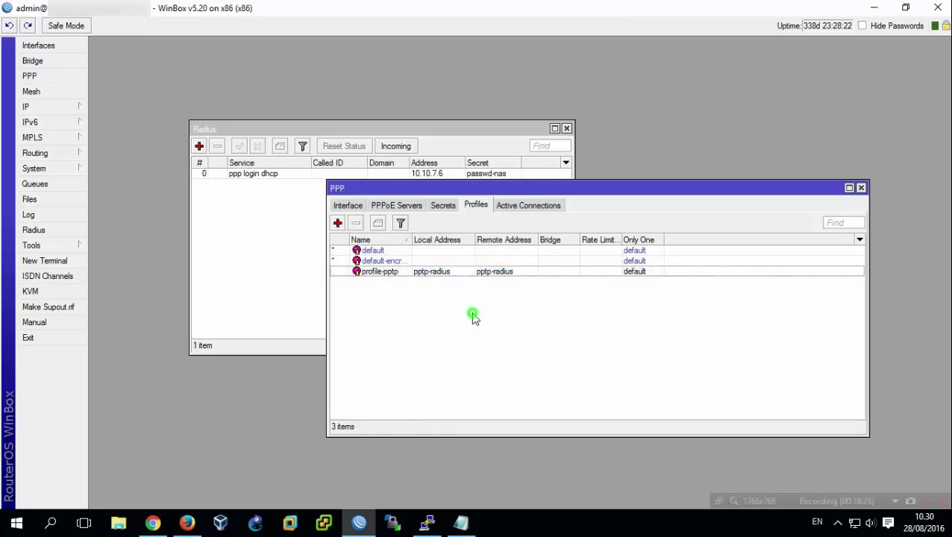
{"action": "left_click", "coordinate": [347, 206]}
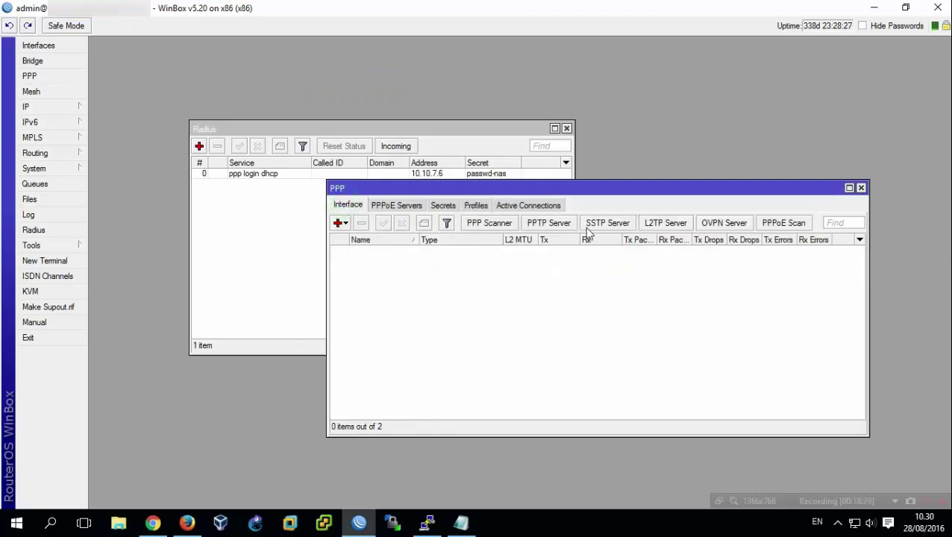
Enable the PPTP server with default profile profile-pptp, then close the PPP and Radius windows.
{"action": "left_click", "coordinate": [550, 223]}
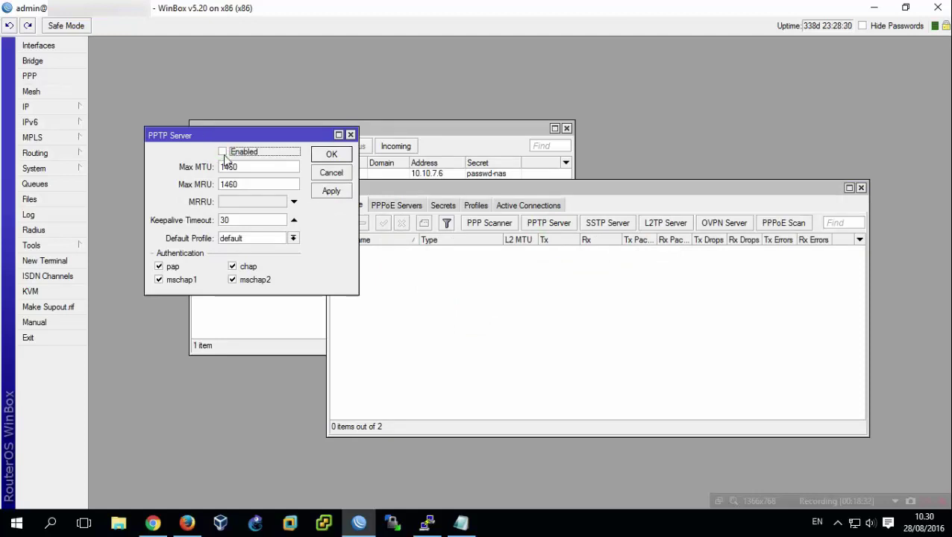
{"action": "left_click", "coordinate": [295, 239]}
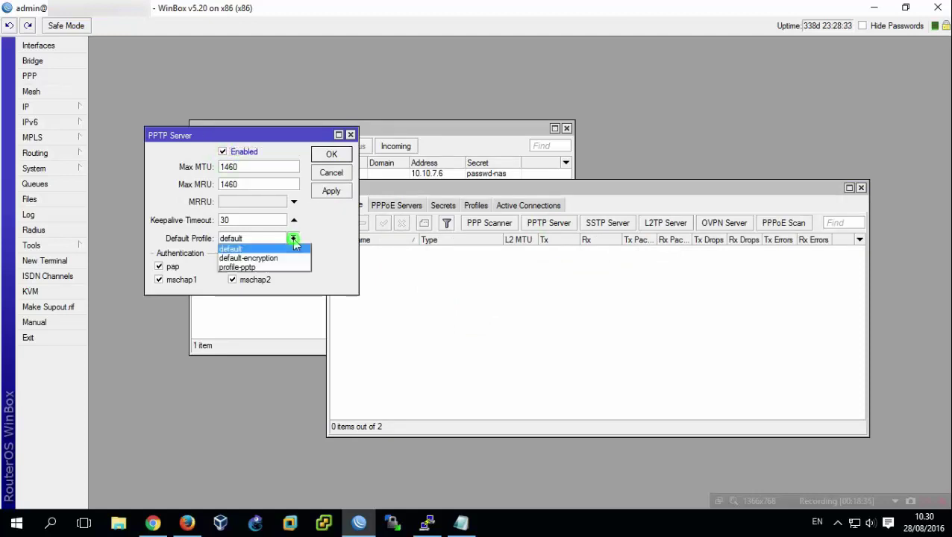
{"action": "left_click", "coordinate": [275, 263]}
{"action": "left_click", "coordinate": [326, 256]}
{"action": "left_click", "coordinate": [331, 192]}
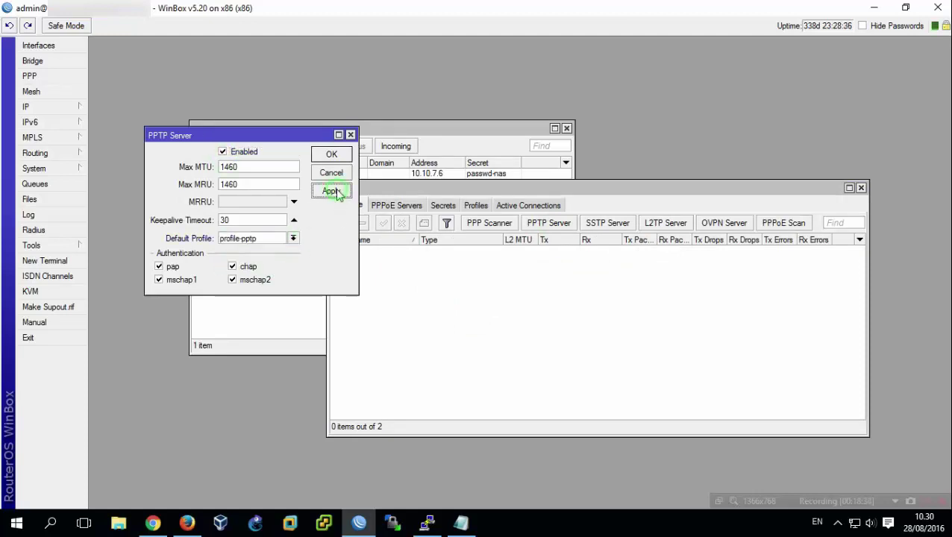
{"action": "left_click", "coordinate": [332, 155]}
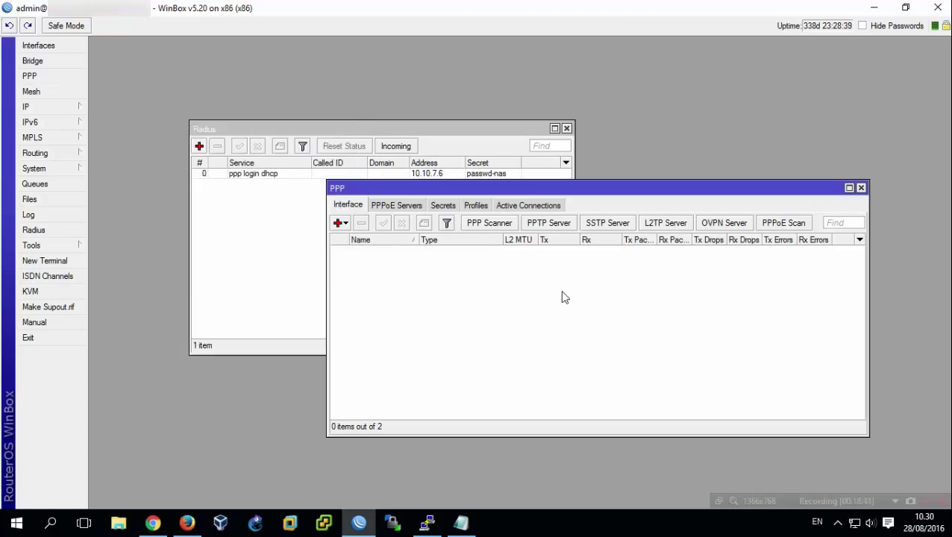
{"action": "left_click", "coordinate": [861, 188]}
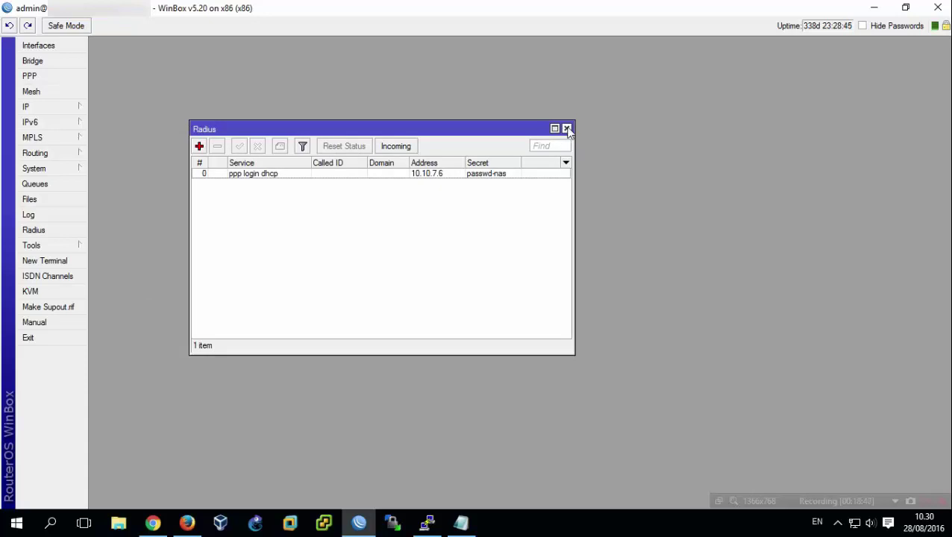
{"action": "left_click", "coordinate": [567, 129]}
Show the Interface List with ether1 and ether2, check the PC's network flyout, and minimize WinBox.
{"action": "left_click", "coordinate": [39, 45]}
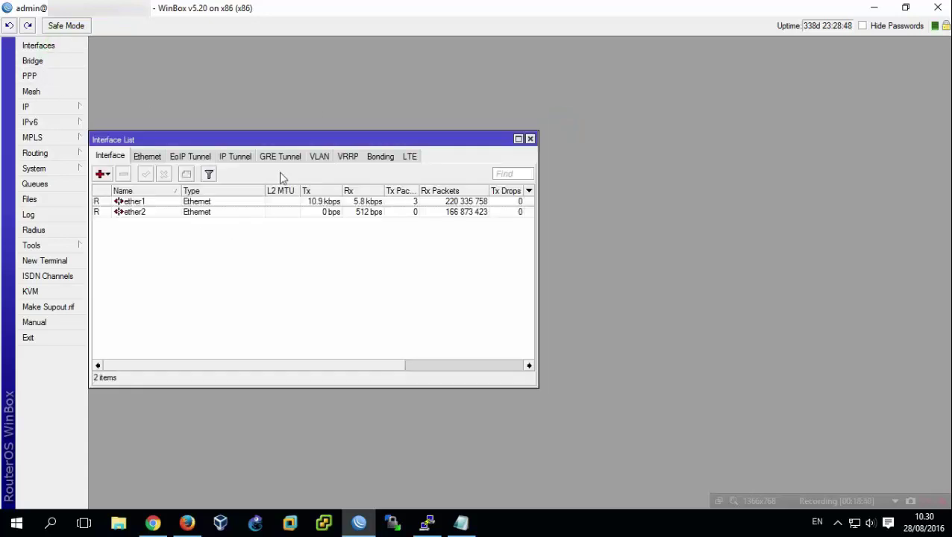
{"action": "left_click_drag", "start_coordinate": [290, 136], "coordinate": [357, 115]}
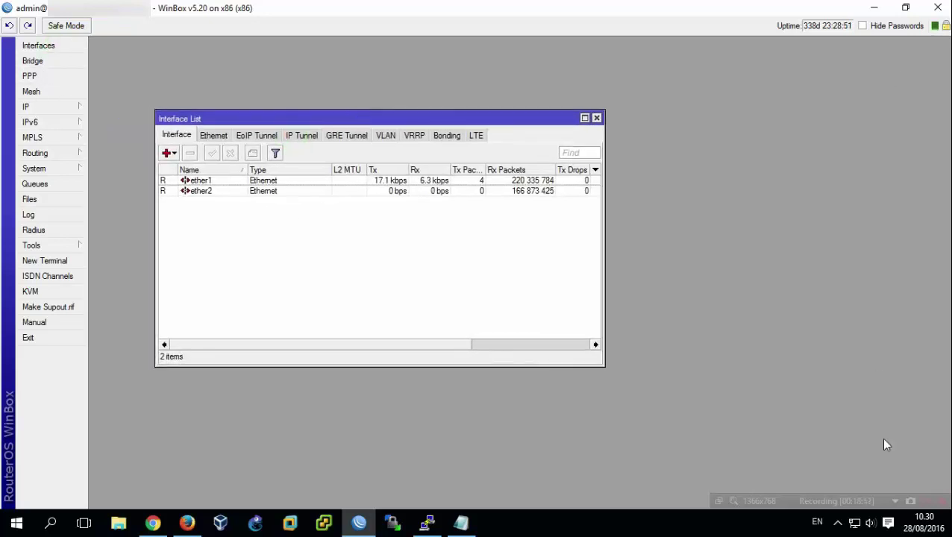
{"action": "right_click", "coordinate": [854, 522]}
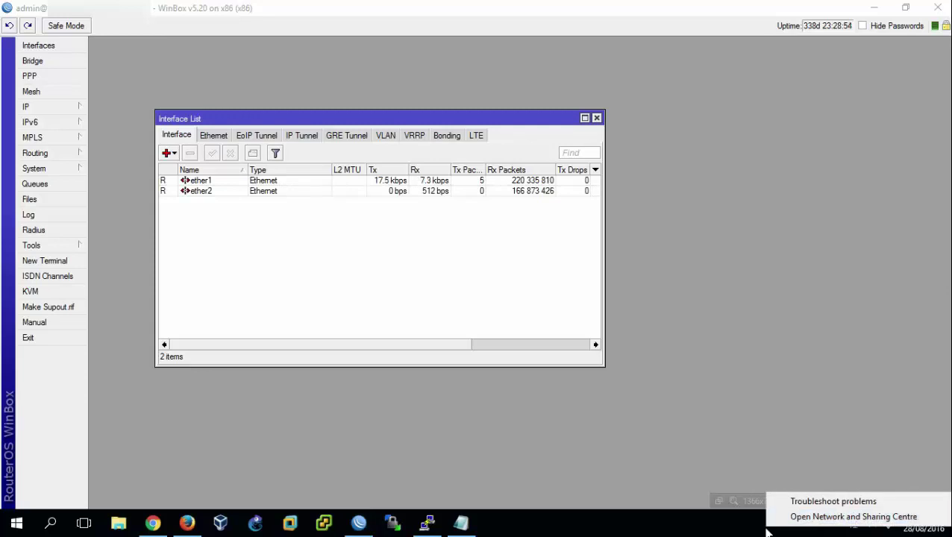
{"action": "left_click", "coordinate": [767, 531]}
{"action": "left_click", "coordinate": [855, 522]}
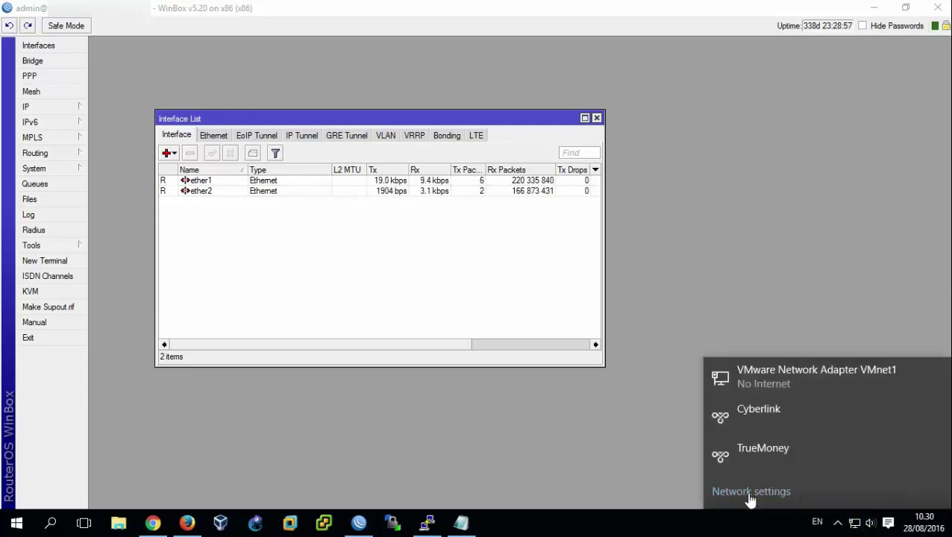
{"action": "left_click", "coordinate": [778, 270]}
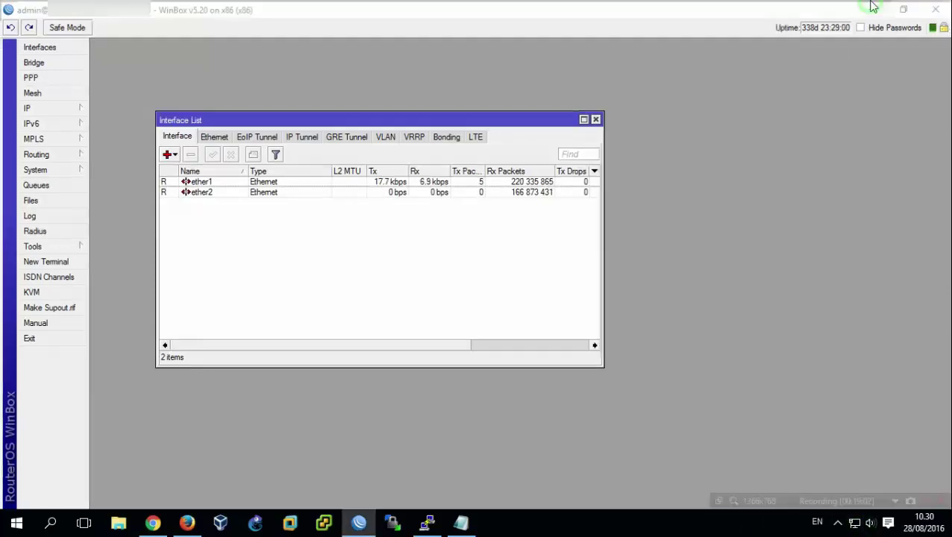
{"action": "left_click", "coordinate": [873, 7]}
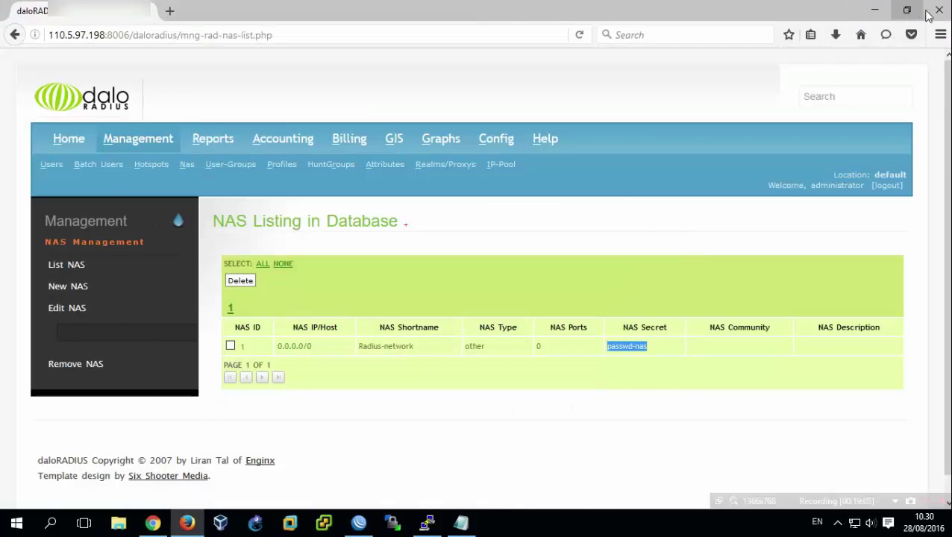
Bring the PuTTY terminal forward, clear it, and open Network & Internet settings from the tray.
{"action": "left_click", "coordinate": [874, 10]}
{"action": "left_click_drag", "start_coordinate": [724, 169], "coordinate": [576, 97]}
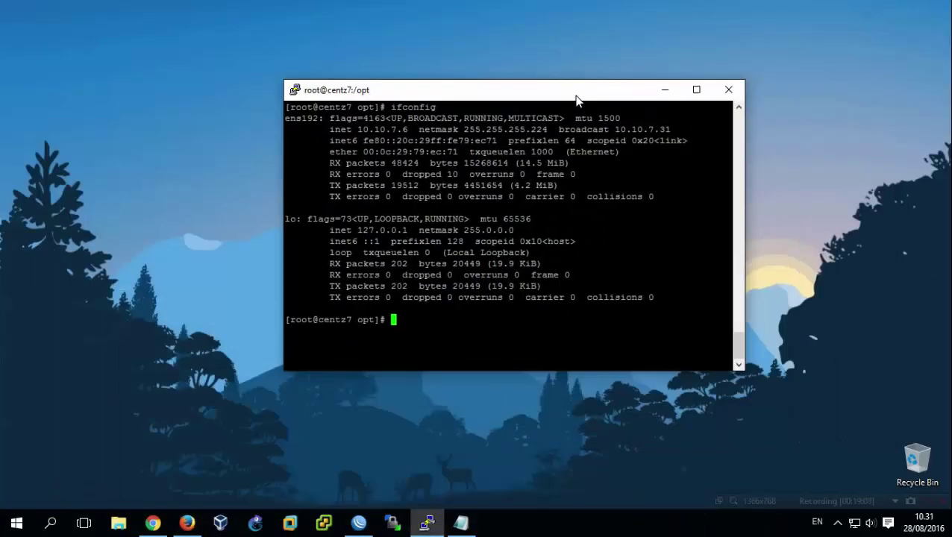
{"action": "key", "text": "ctrl+l"}
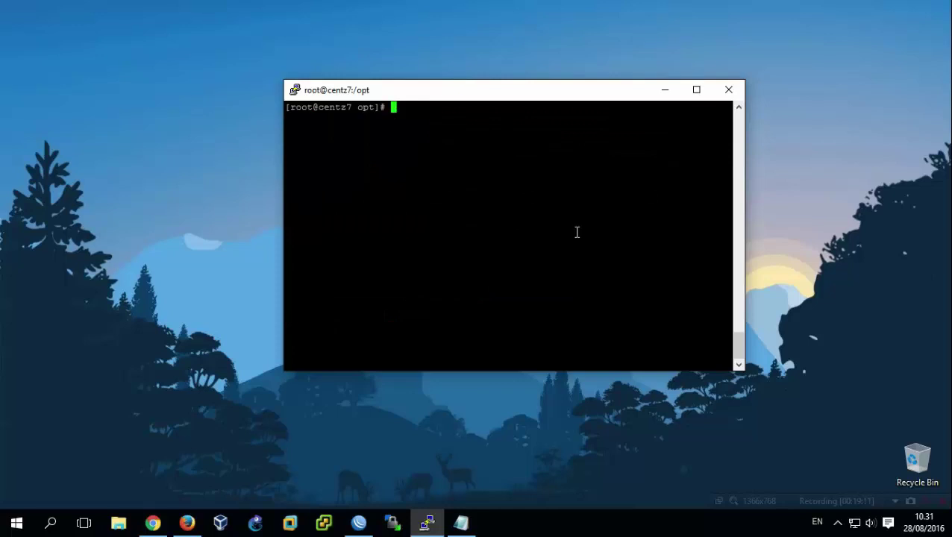
{"action": "left_click", "coordinate": [856, 525]}
{"action": "left_click", "coordinate": [780, 492]}
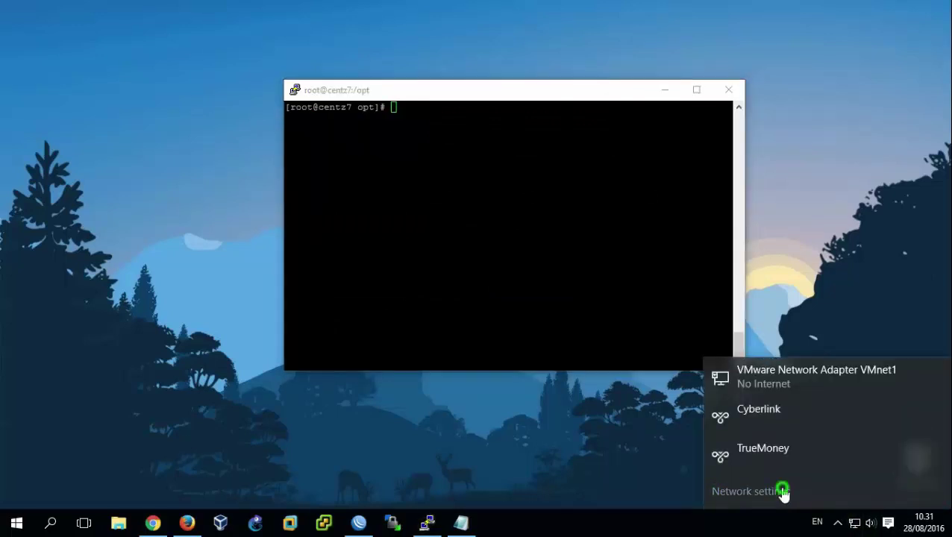
Start a new Windows (built-in) VPN connection named PPTP-Radius.
{"action": "left_click", "coordinate": [347, 114]}
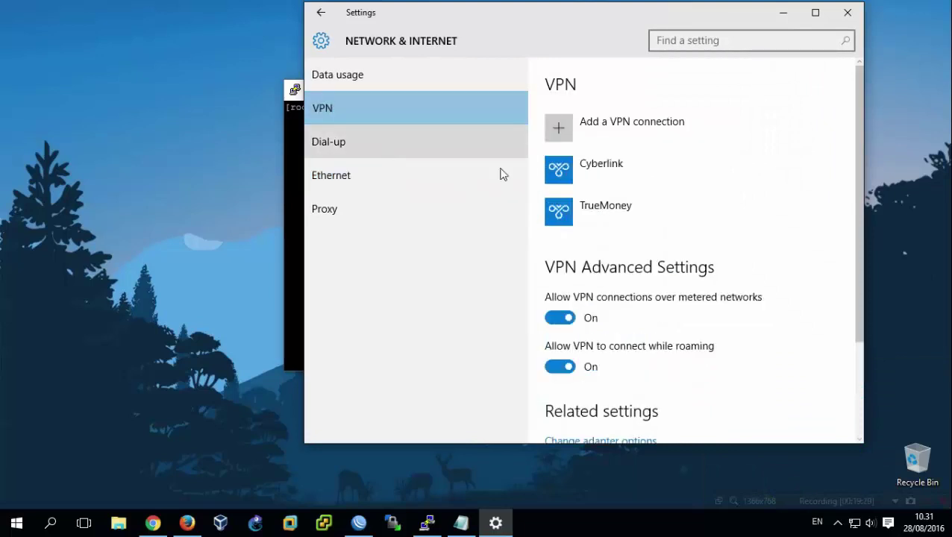
{"action": "left_click", "coordinate": [561, 126]}
{"action": "left_click", "coordinate": [454, 132]}
{"action": "left_click", "coordinate": [443, 121]}
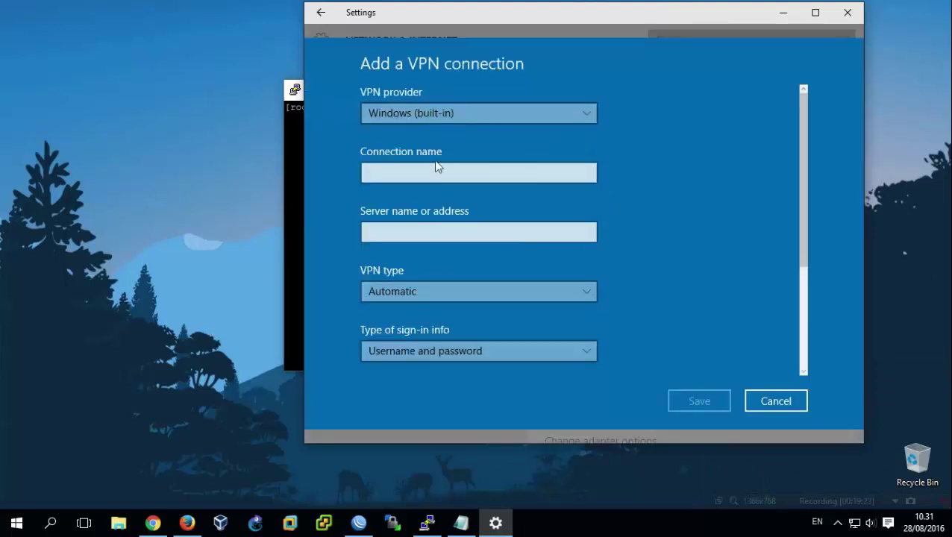
{"action": "left_click", "coordinate": [436, 170]}
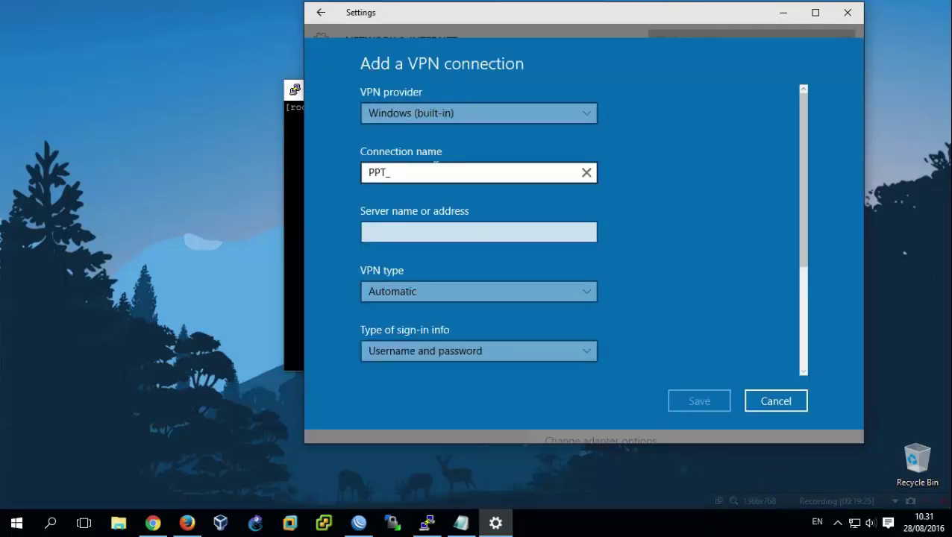
{"action": "key", "text": "BackSpace"}
{"action": "key", "text": "BackSpace"}
{"action": "key", "text": "BackSpace"}
{"action": "key", "text": "BackSpace"}
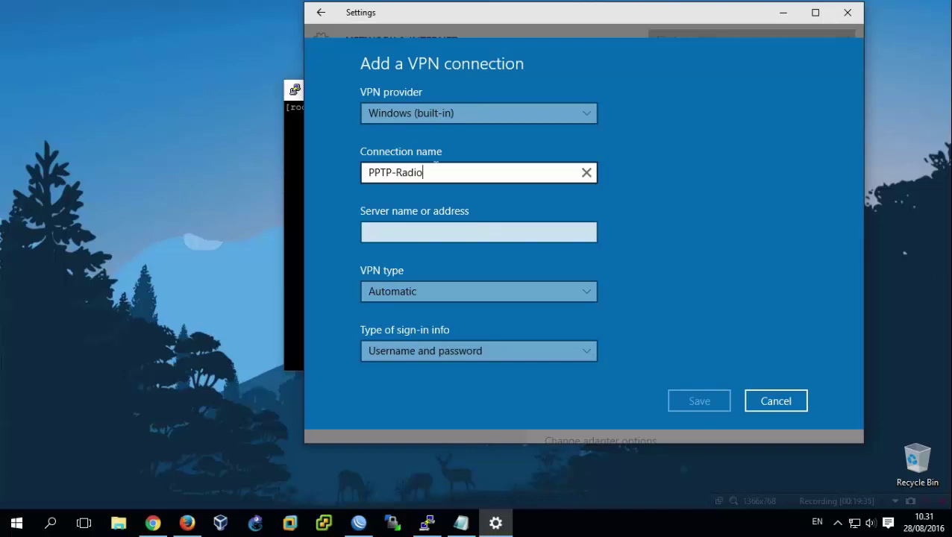
Set server 192.168.1.10, VPN type PPTP, username-and-password sign-in, and save the connection.
{"action": "left_click", "coordinate": [418, 232]}
{"action": "type", "text": "192.168.1.10"}
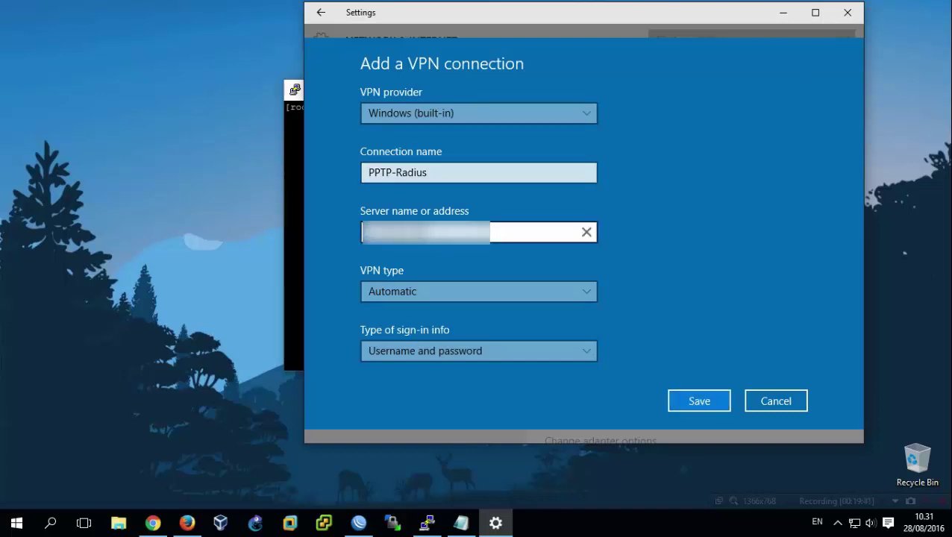
{"action": "left_click", "coordinate": [444, 299]}
{"action": "left_click", "coordinate": [446, 313]}
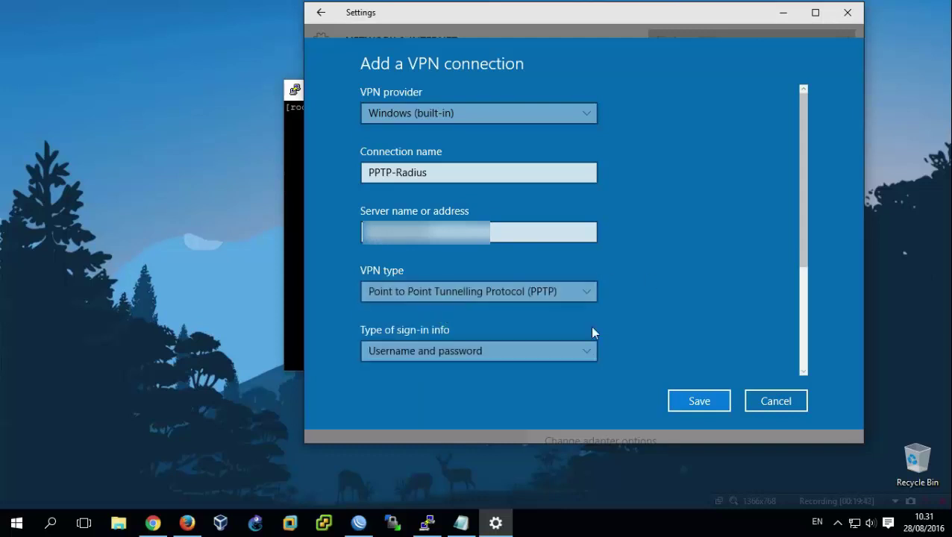
{"action": "left_click", "coordinate": [560, 355]}
{"action": "left_click", "coordinate": [562, 356]}
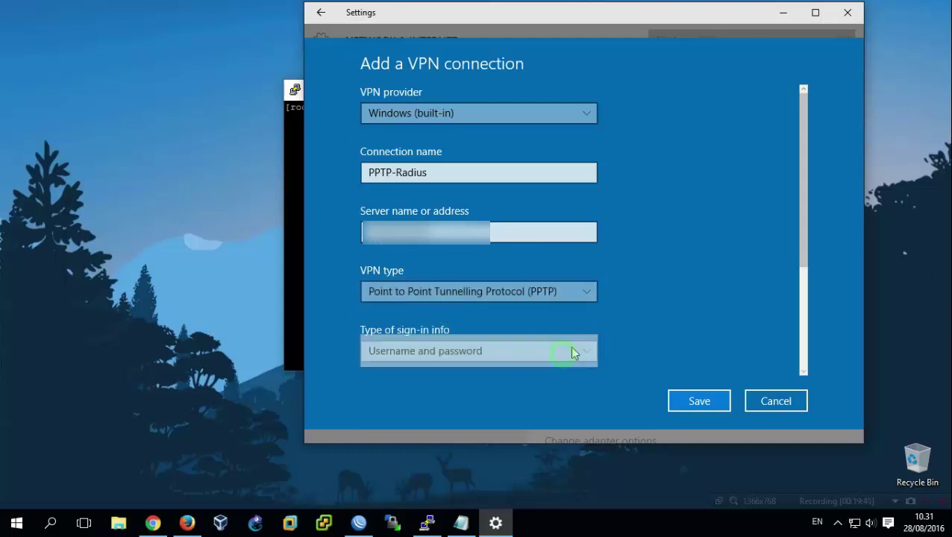
{"action": "left_click", "coordinate": [691, 403]}
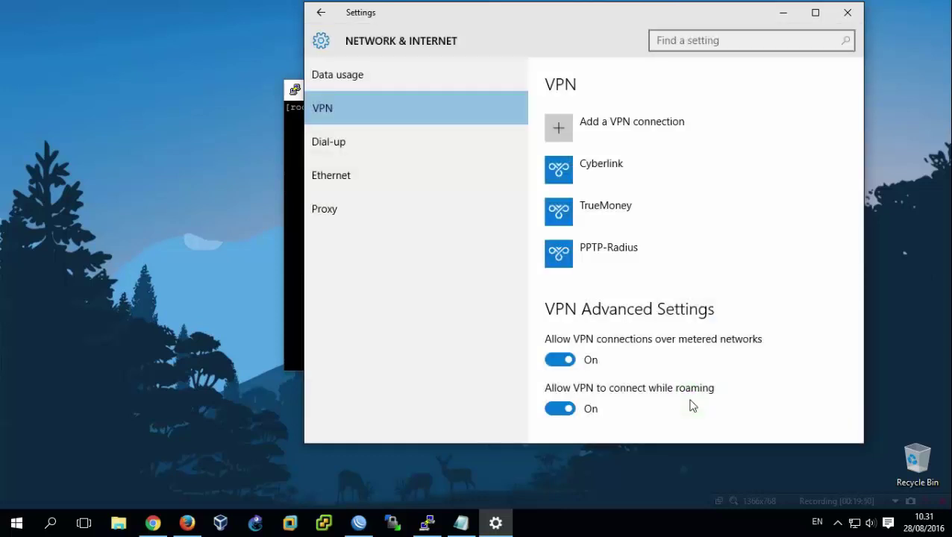
Connect PPTP-Radius by signing in with the VPN user's username and password, then minimize Settings.
{"action": "left_click", "coordinate": [606, 258]}
{"action": "left_click", "coordinate": [637, 300]}
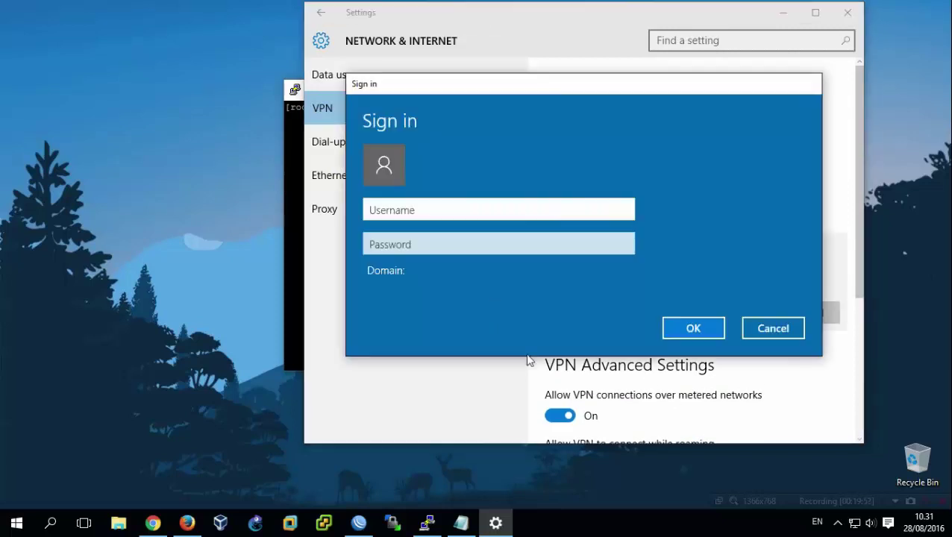
{"action": "type", "text": "rio"}
{"action": "left_click", "coordinate": [454, 245]}
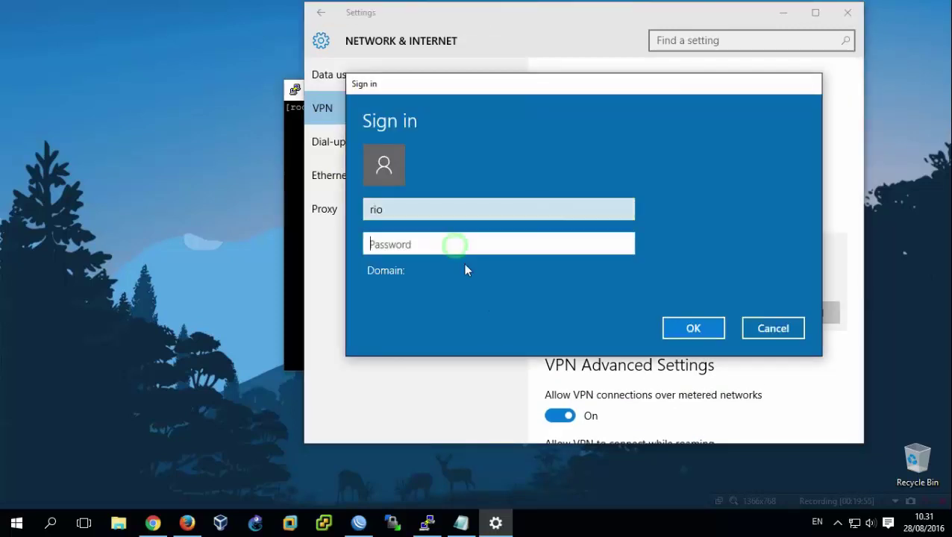
{"action": "type", "text": "rio"}
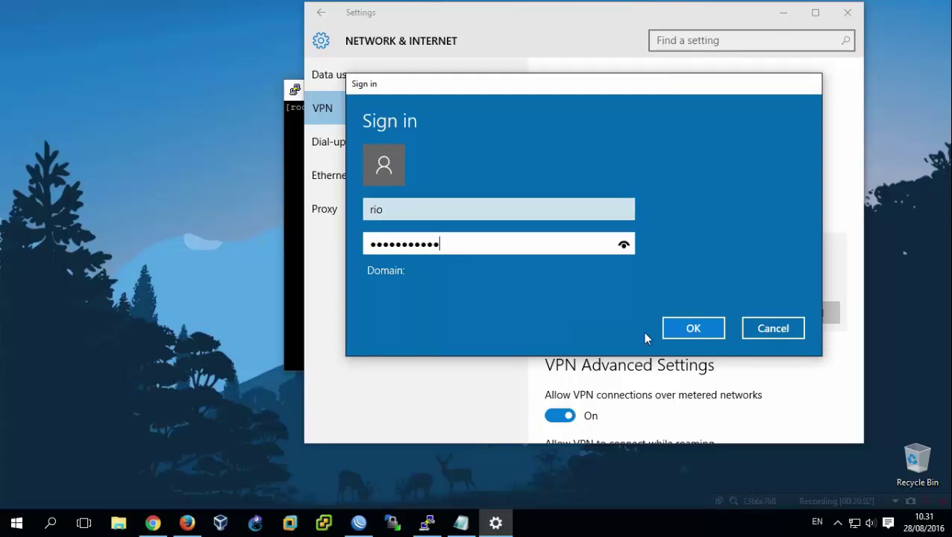
{"action": "left_click", "coordinate": [678, 329]}
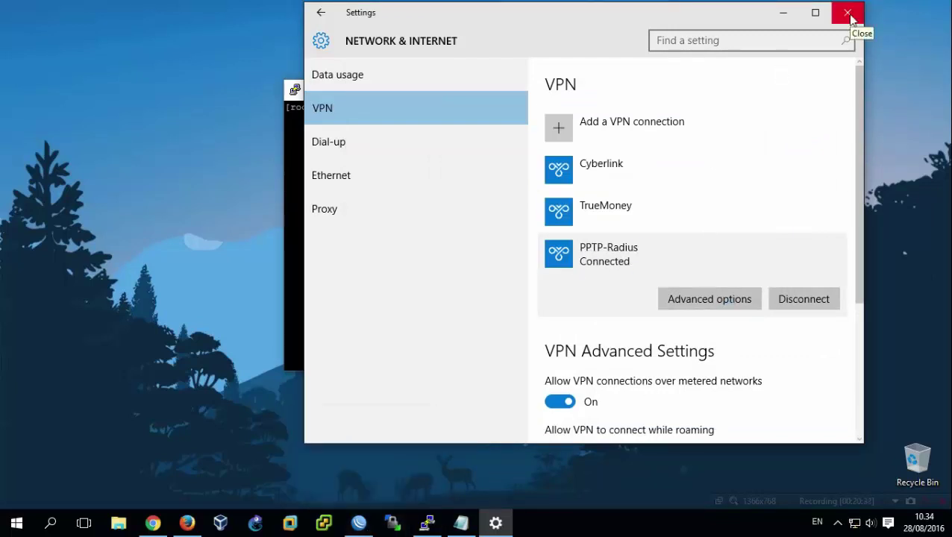
{"action": "left_click", "coordinate": [783, 14]}
Select the dynamic PPTP Server interface in WinBox's Interface List.
{"action": "left_click", "coordinate": [358, 522]}
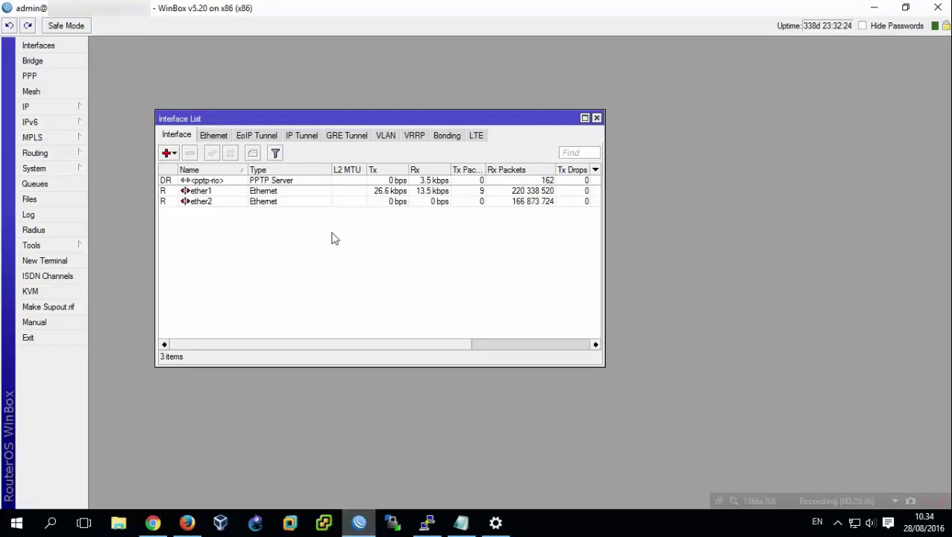
{"action": "left_click", "coordinate": [328, 180]}
{"action": "left_click", "coordinate": [188, 520]}
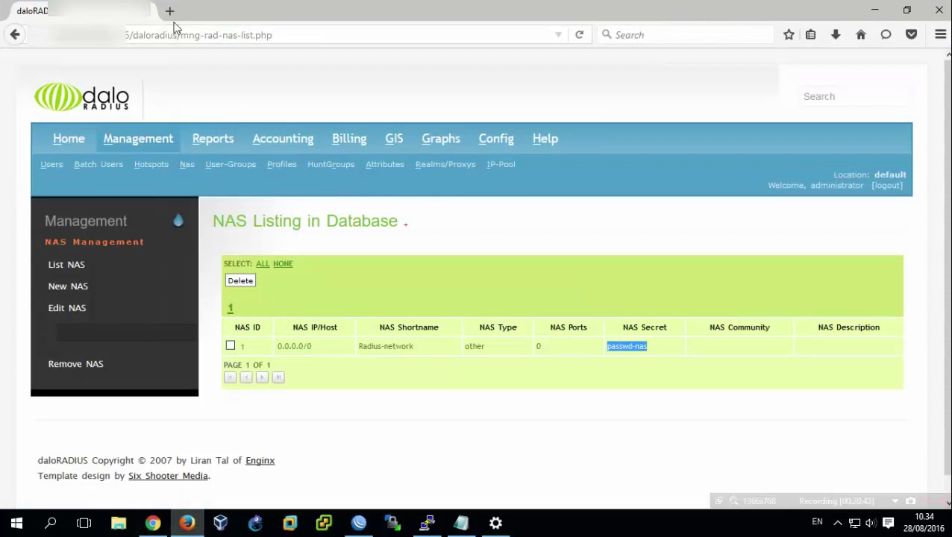
Load google.com in a new Firefox tab and check the PPTP interface's received traffic in WinBox.
{"action": "left_click", "coordinate": [169, 11]}
{"action": "type", "text": "googl"}
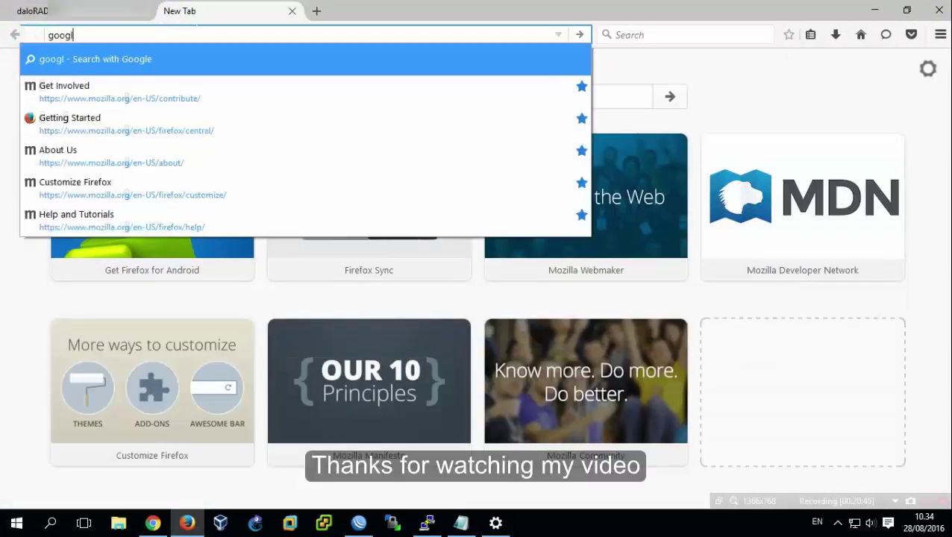
{"action": "type", "text": "e.com"}
{"action": "key", "text": "Return"}
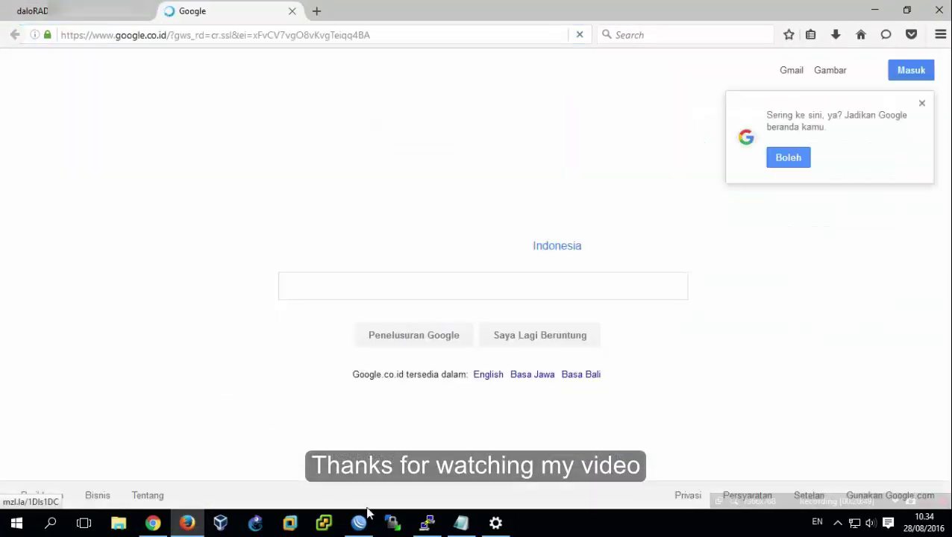
{"action": "left_click", "coordinate": [359, 522]}
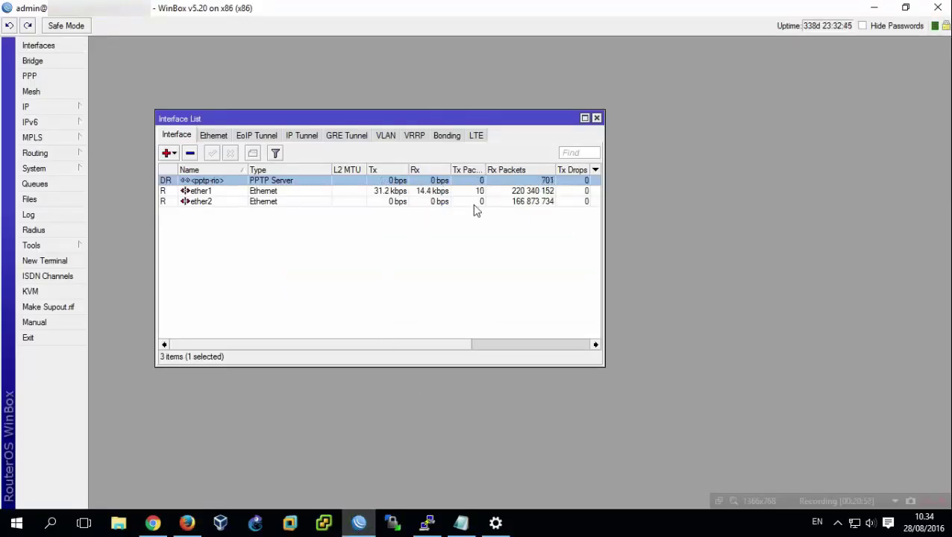
{"action": "left_click", "coordinate": [873, 6]}
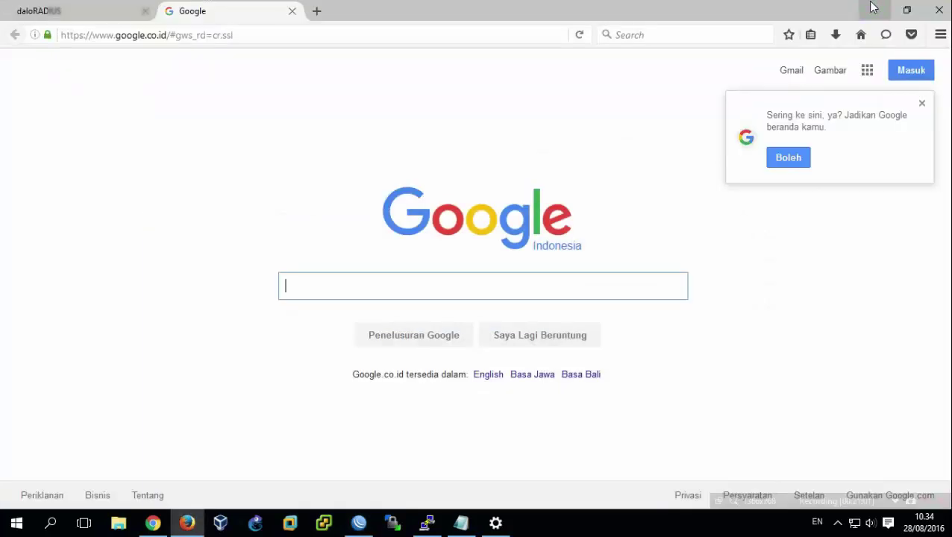